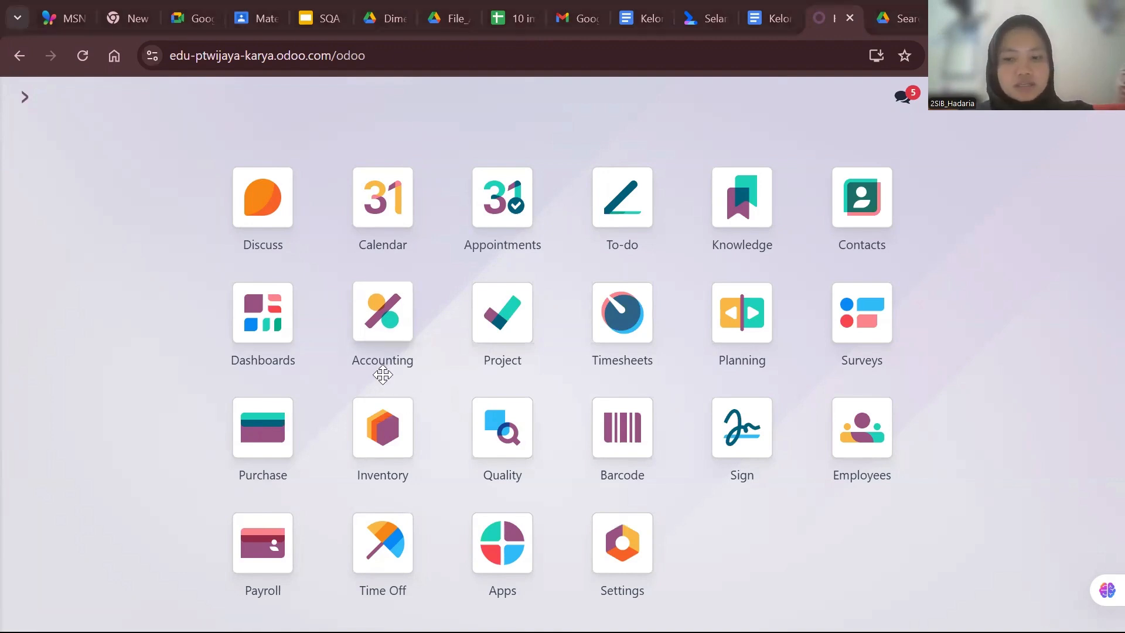
Open the Proyek jalan tol trans sumatera project in the Project app, and return to the projects overview.
{"action": "left_click", "coordinate": [485, 307]}
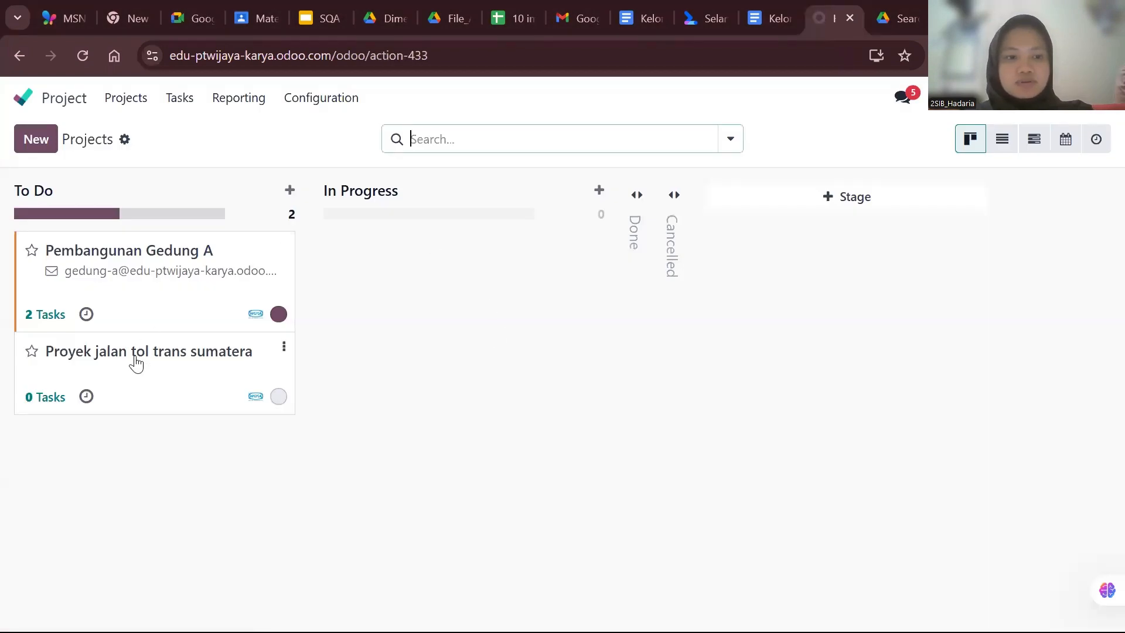
{"action": "left_click", "coordinate": [135, 361]}
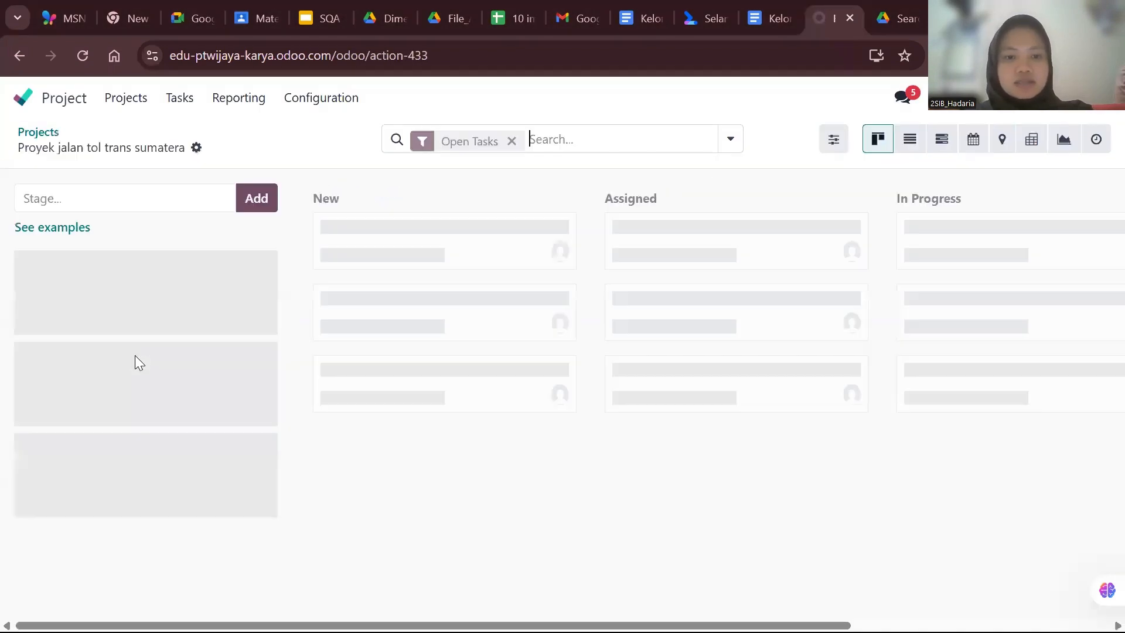
{"action": "left_click", "coordinate": [33, 132]}
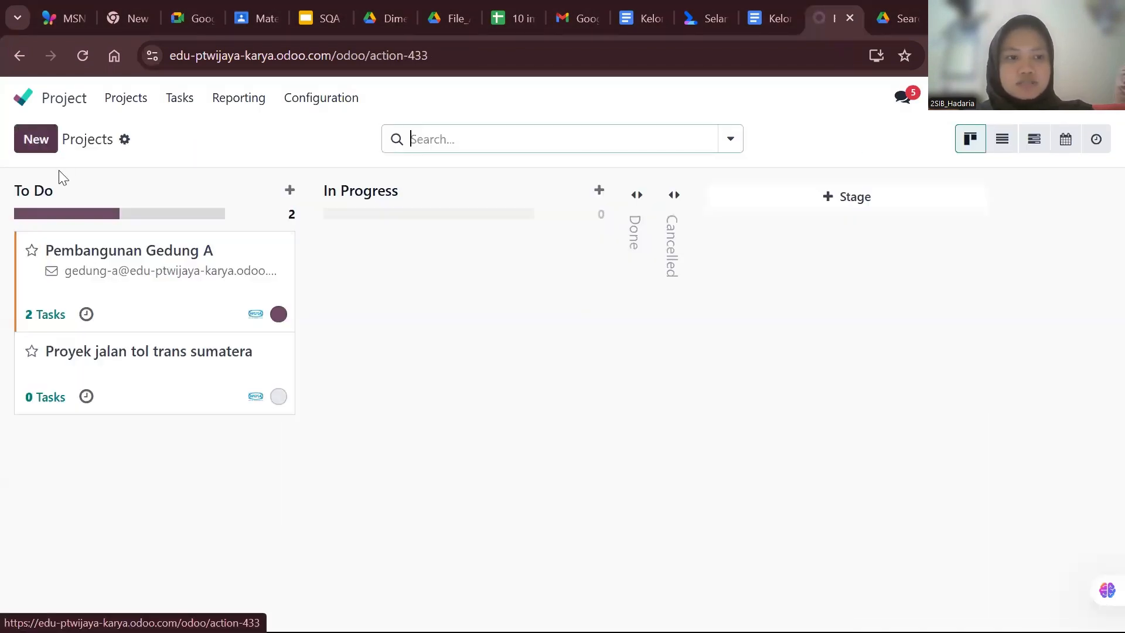
Create a project named Pembangunan tol sumatera and return to the projects overview.
{"action": "left_click", "coordinate": [33, 140]}
{"action": "type", "text": "Ja"}
{"action": "key", "text": "BackSpace"}
{"action": "key", "text": "BackSpace"}
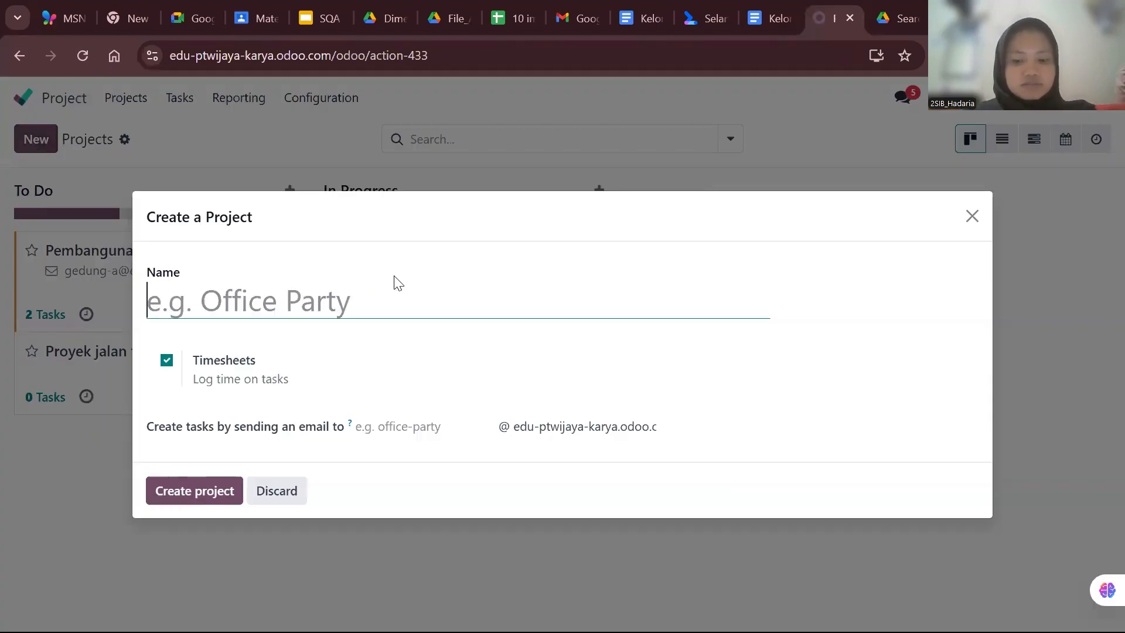
{"action": "type", "text": "Jala"}
{"action": "key", "text": "BackSpace"}
{"action": "key", "text": "BackSpace"}
{"action": "key", "text": "BackSpace"}
{"action": "key", "text": "BackSpace"}
{"action": "type", "text": "Pemb"}
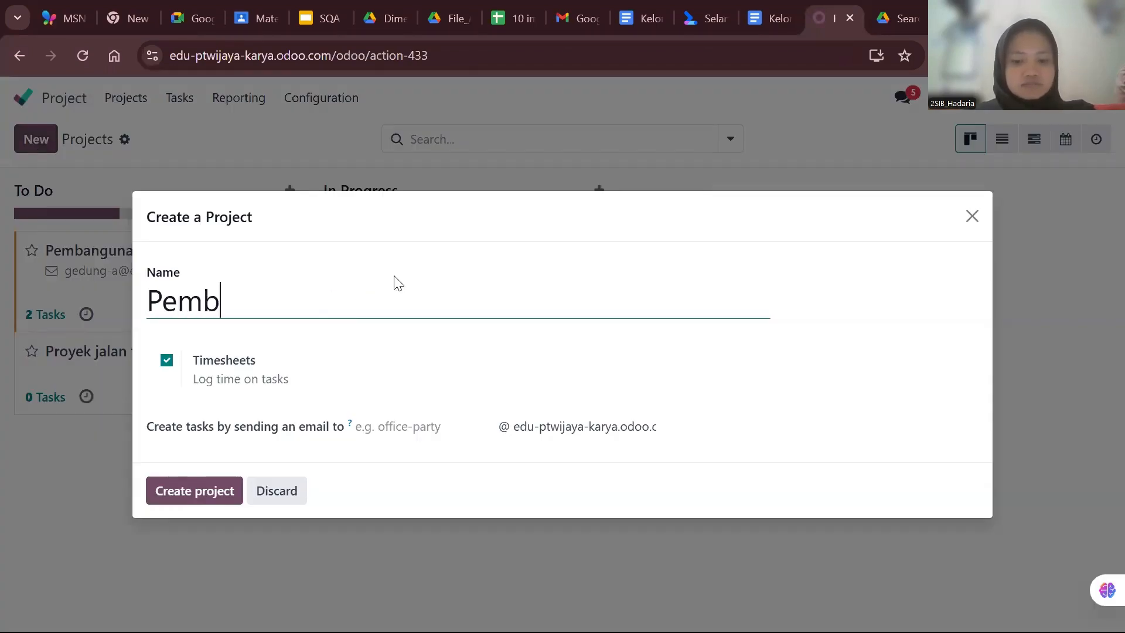
{"action": "type", "text": "angunan "}
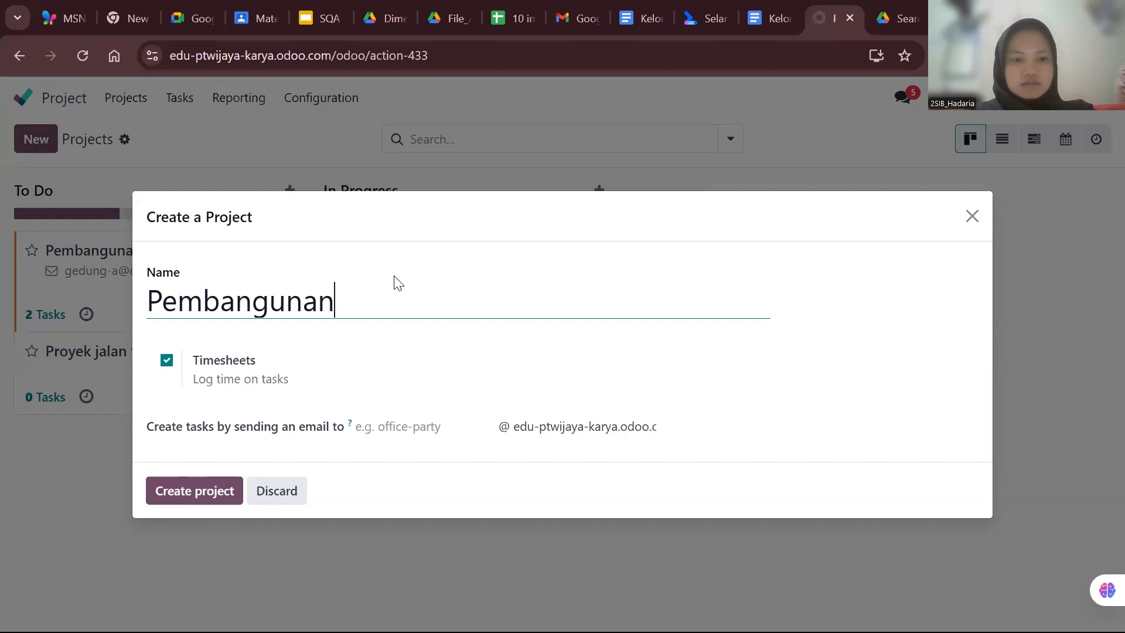
{"action": "type", "text": "tol sumatera"}
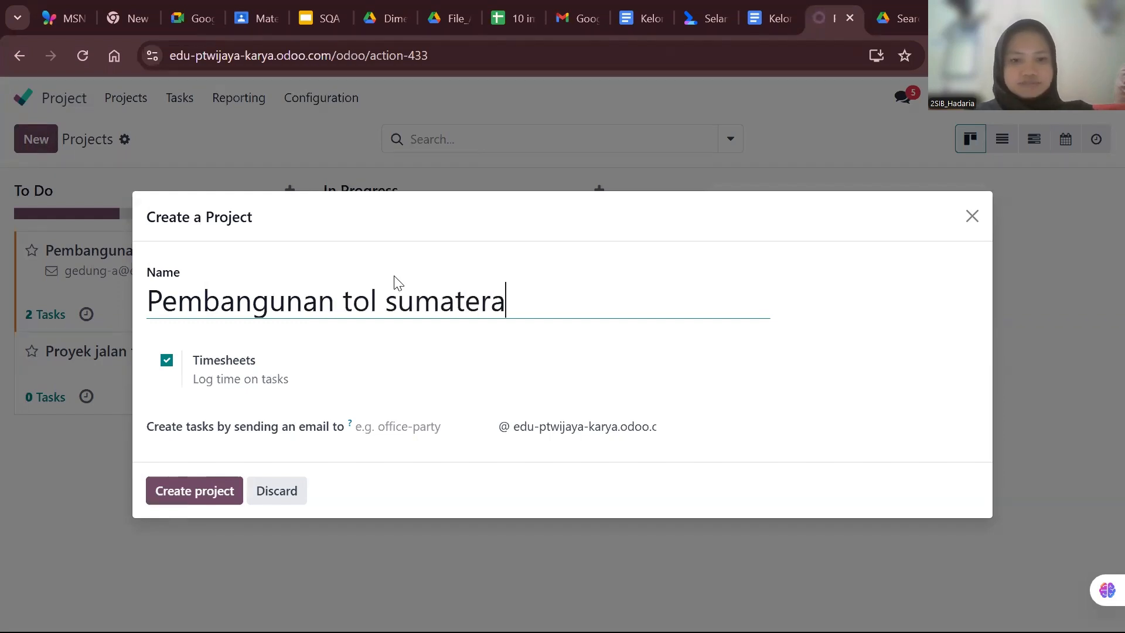
{"action": "left_click", "coordinate": [201, 492]}
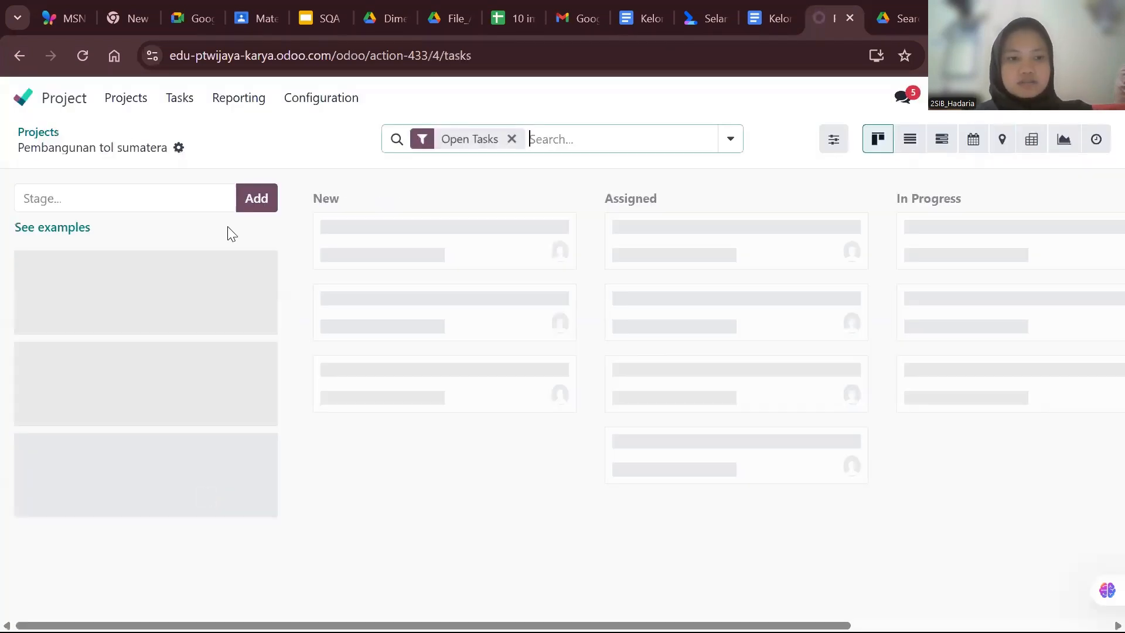
{"action": "key", "text": "alt"}
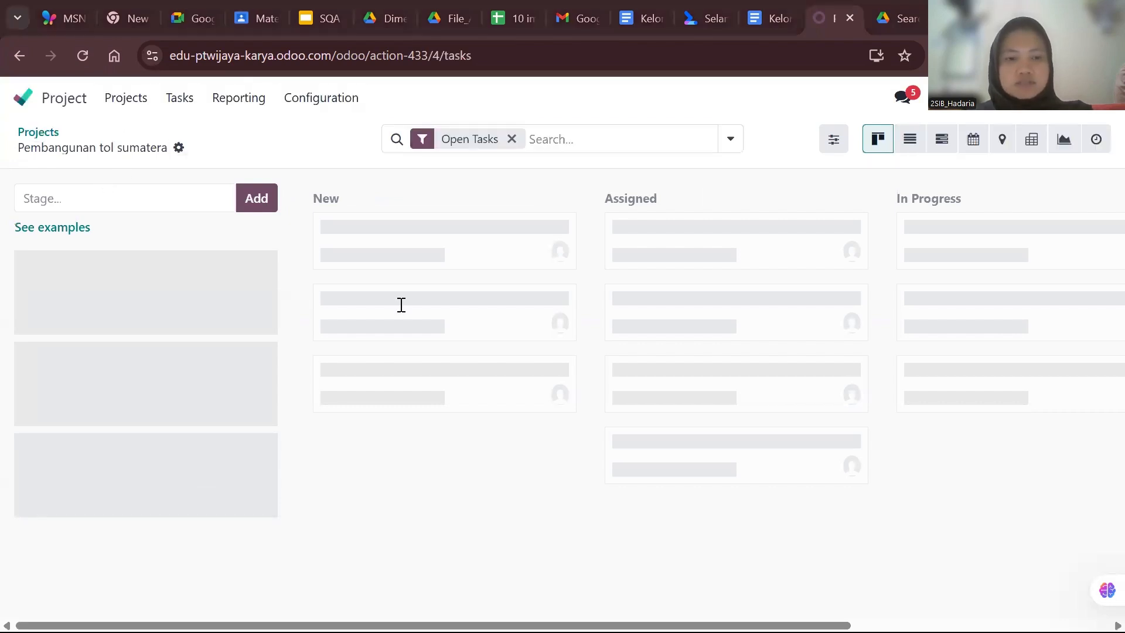
{"action": "left_click", "coordinate": [38, 132]}
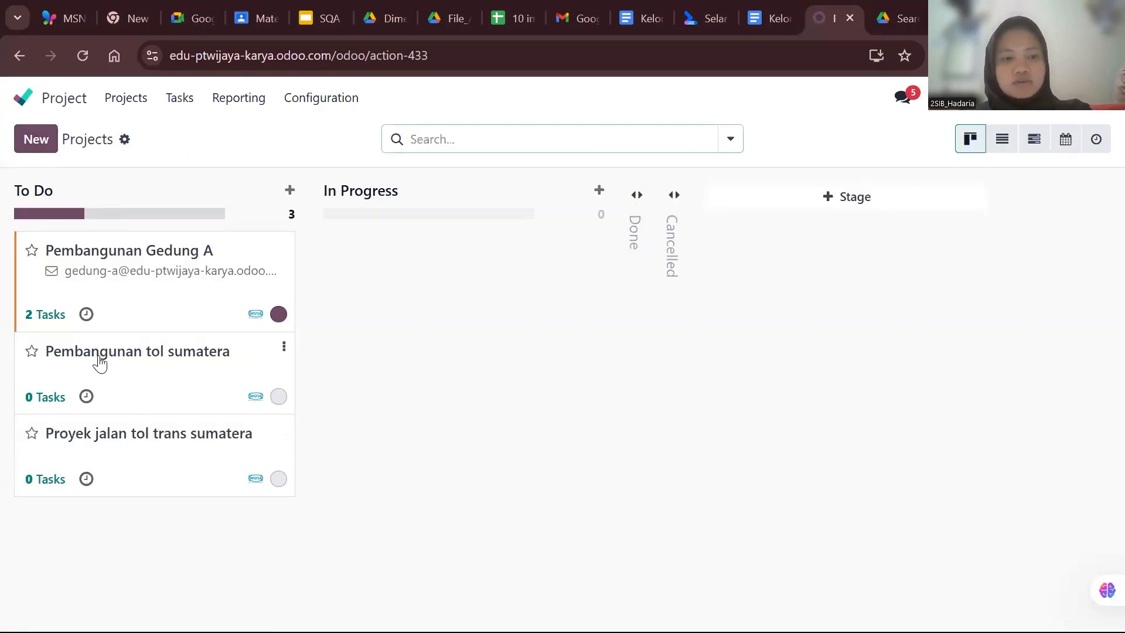
Start a new purchase agreement in the Purchase app.
{"action": "left_click", "coordinate": [69, 95]}
{"action": "scroll", "coordinate": [256, 342], "scroll_direction": "down", "scroll_amount": 1}
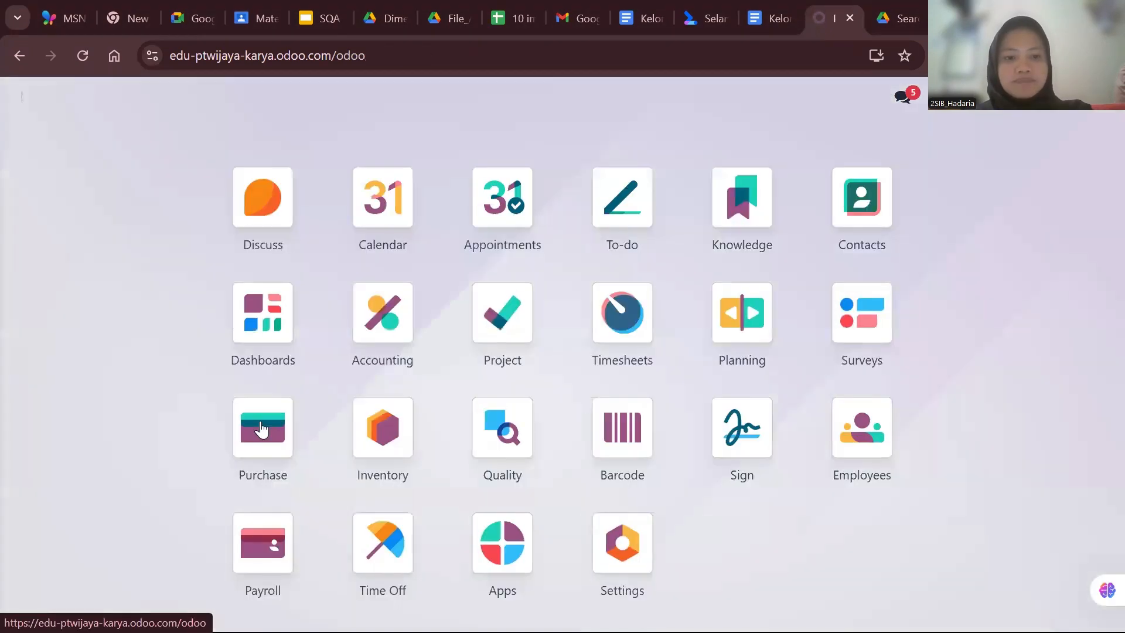
{"action": "left_click", "coordinate": [257, 428]}
{"action": "left_click", "coordinate": [130, 96]}
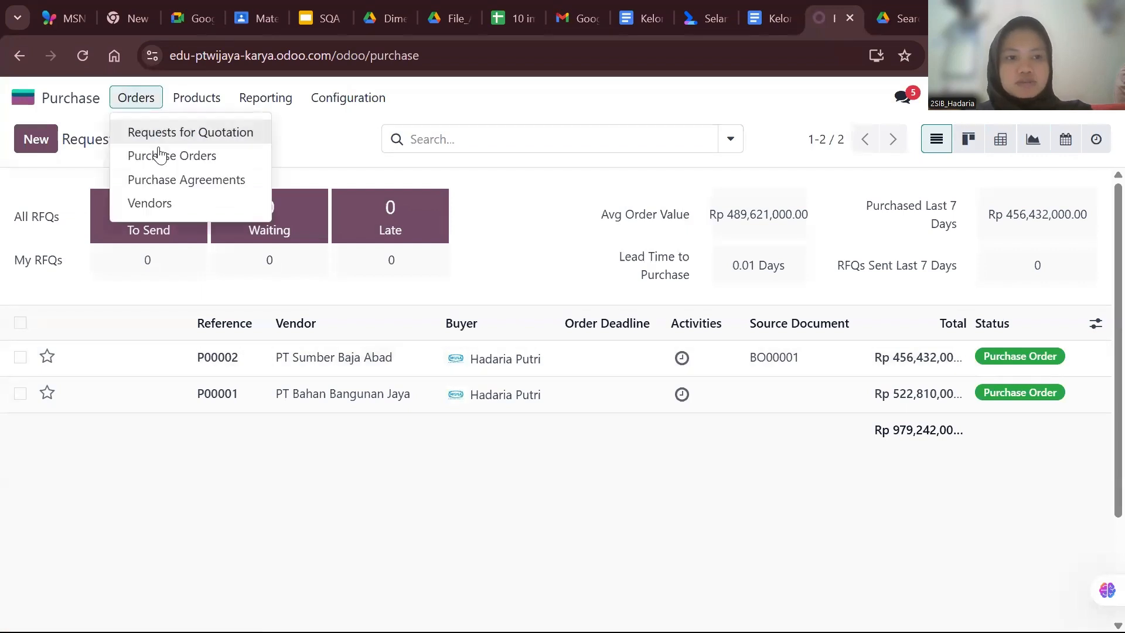
{"action": "left_click", "coordinate": [170, 181]}
{"action": "key", "text": "alt"}
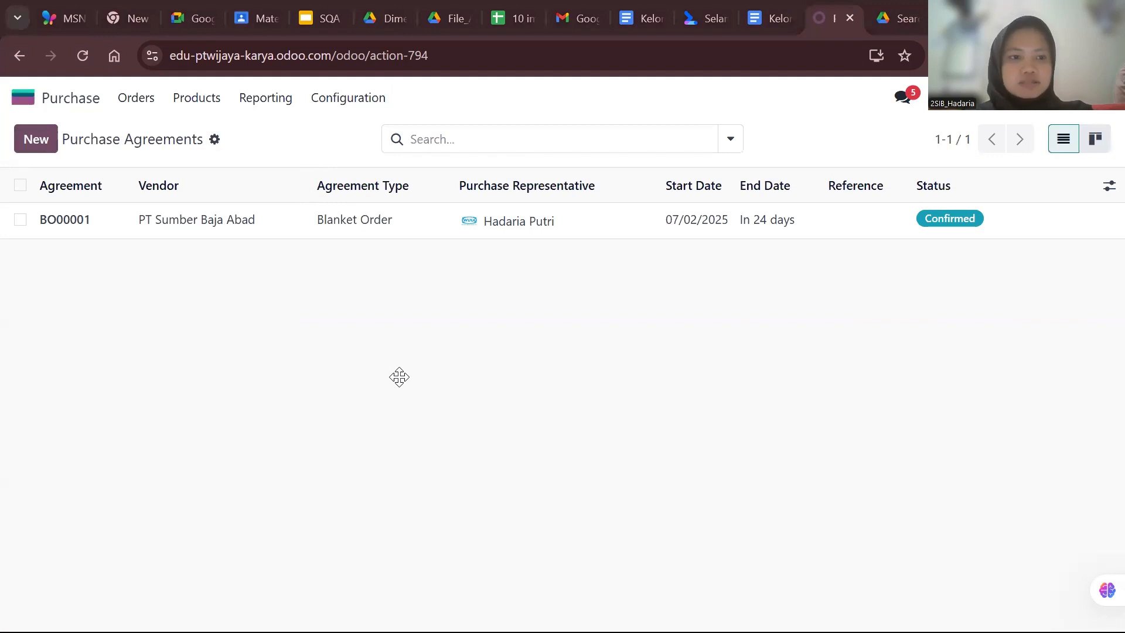
{"action": "left_click", "coordinate": [37, 142]}
{"action": "key", "text": "alt"}
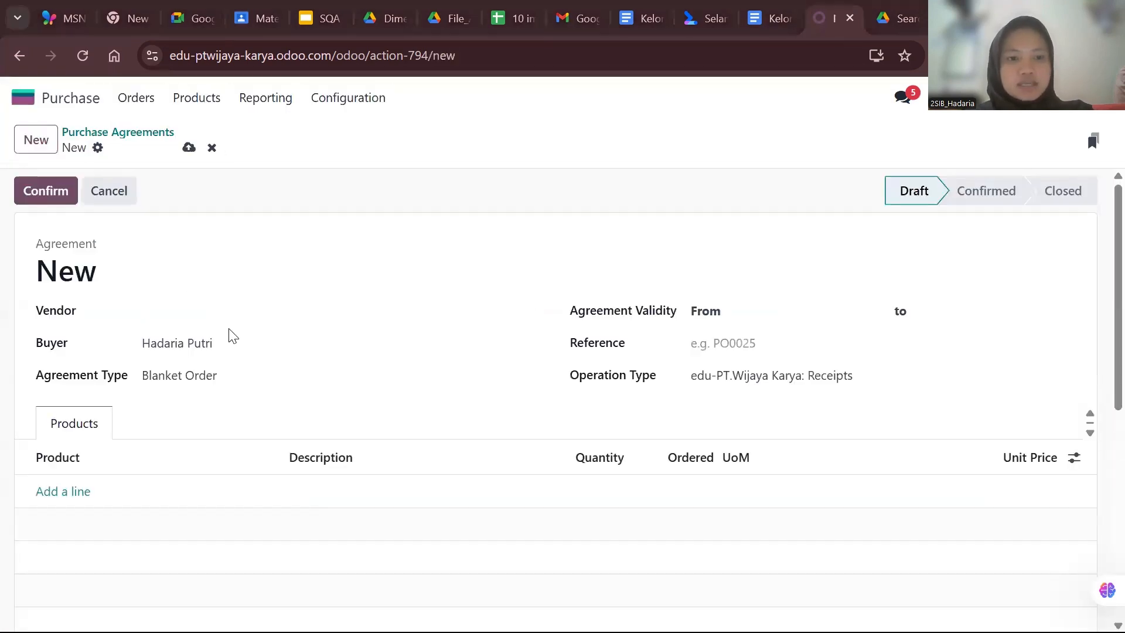
{"action": "left_click", "coordinate": [199, 304]}
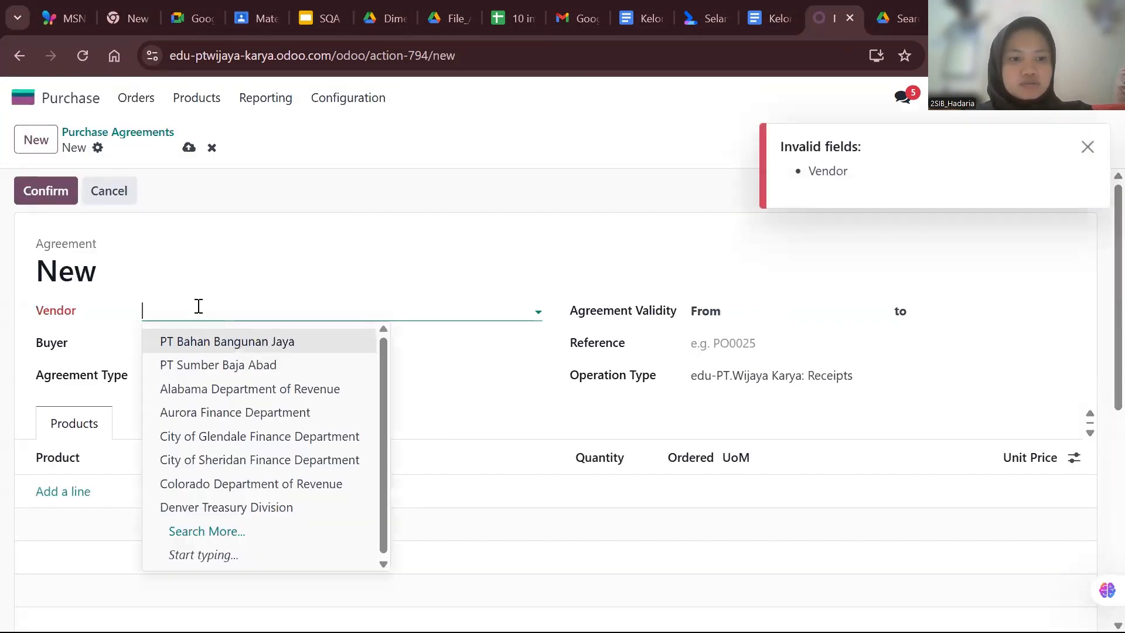
{"action": "left_click", "coordinate": [209, 363]}
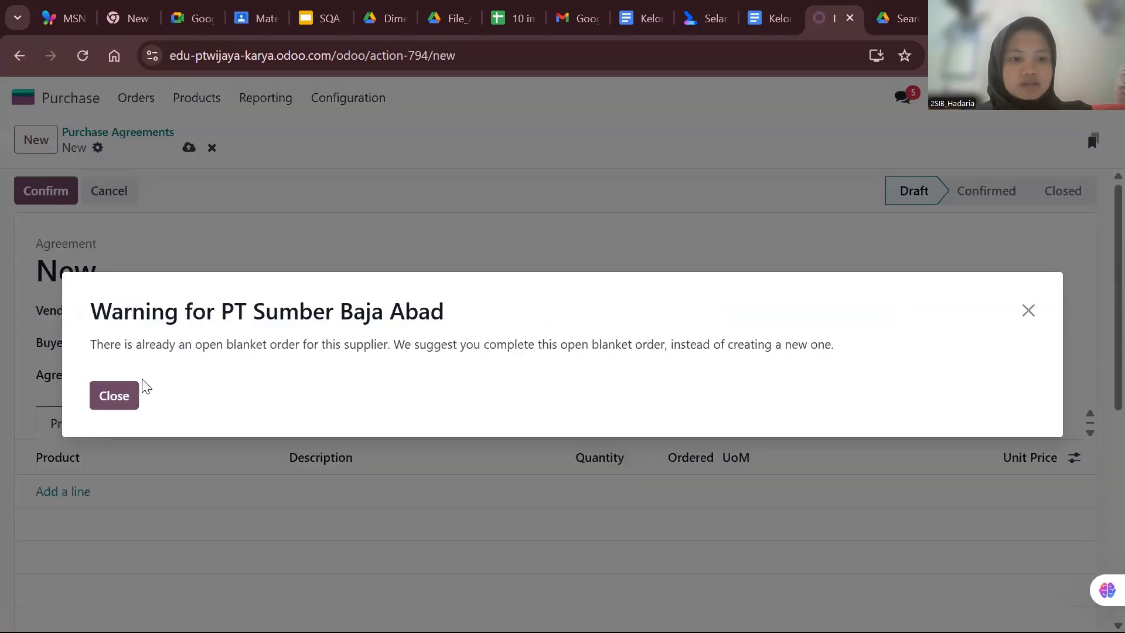
{"action": "left_click", "coordinate": [113, 395]}
Set the agreement's vendor to PT Bahan Bangunan Jaya and save the draft.
{"action": "left_click", "coordinate": [275, 307]}
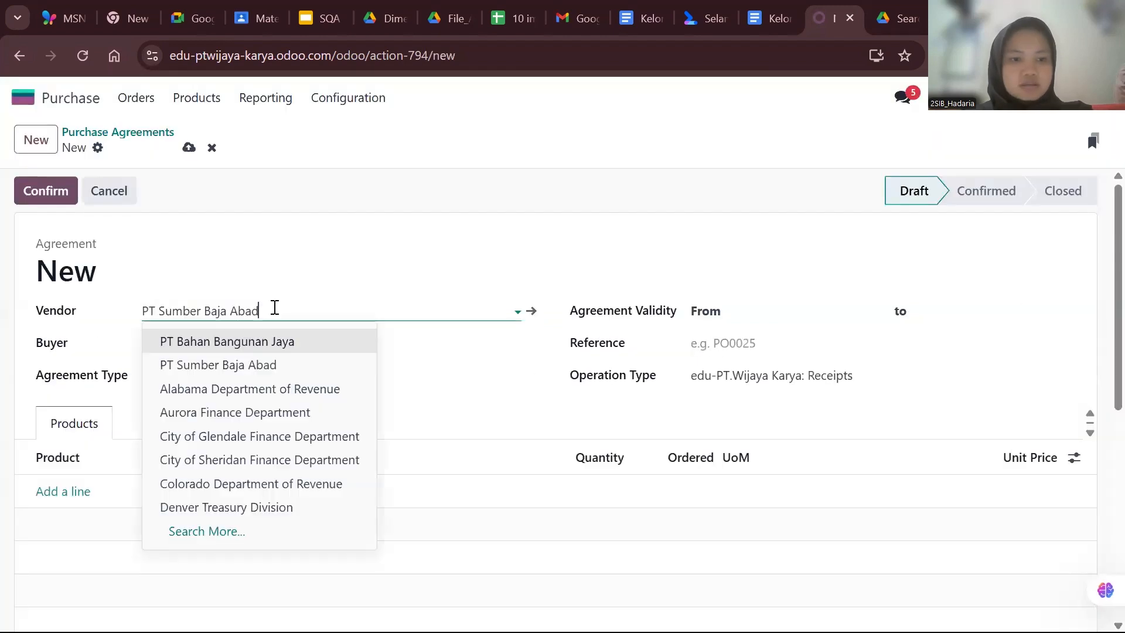
{"action": "left_click", "coordinate": [245, 342]}
{"action": "scroll", "coordinate": [259, 369], "scroll_direction": "down", "scroll_amount": 1}
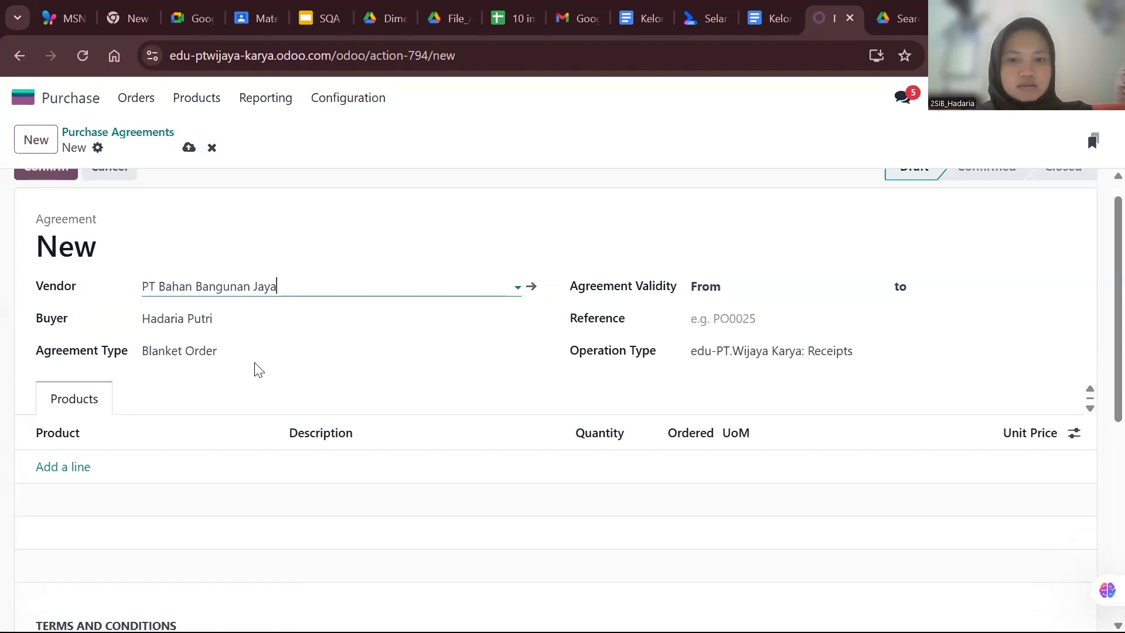
{"action": "left_click", "coordinate": [742, 306]}
{"action": "key", "text": "alt"}
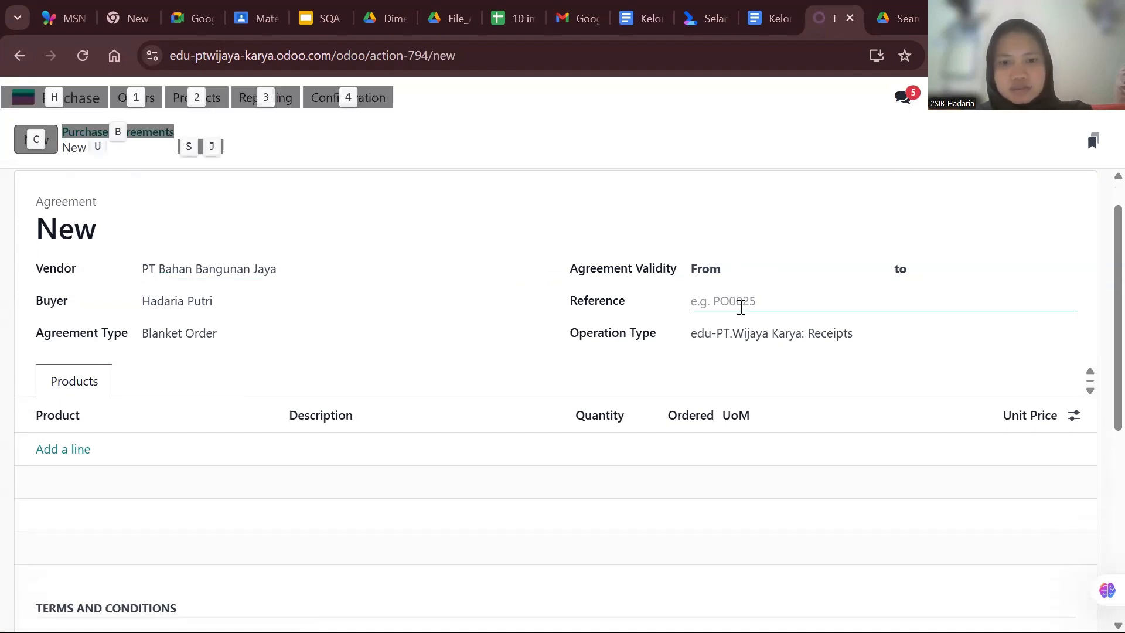
{"action": "key", "text": "alt+s"}
Set the agreement validity from 07/10/2025 to 07/11/2025.
{"action": "left_click", "coordinate": [761, 270]}
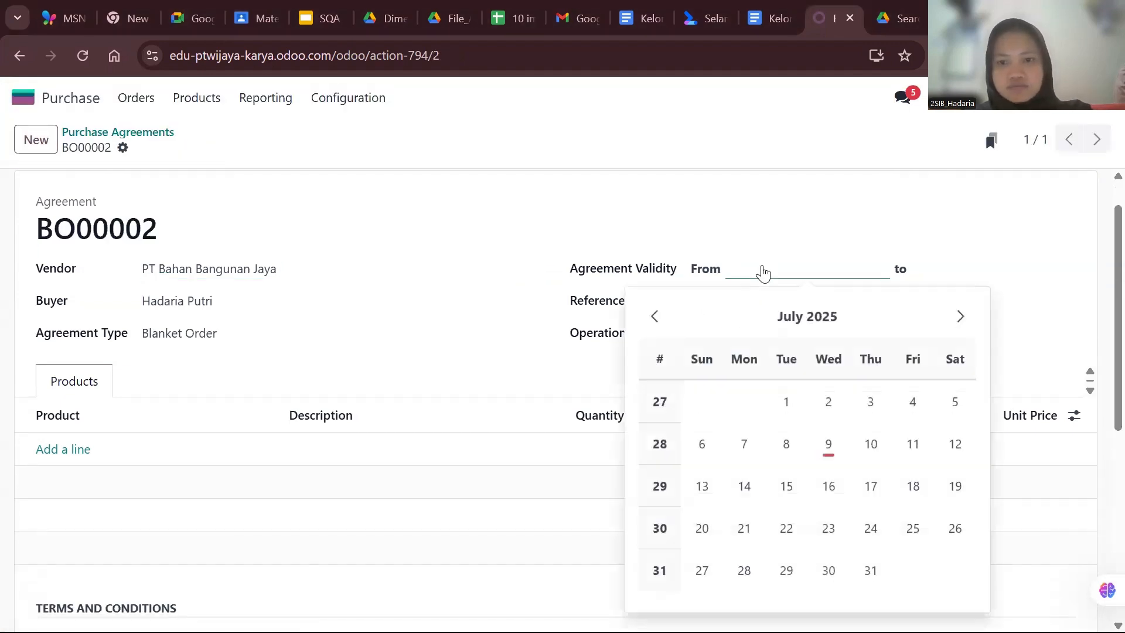
{"action": "left_click", "coordinate": [869, 444]}
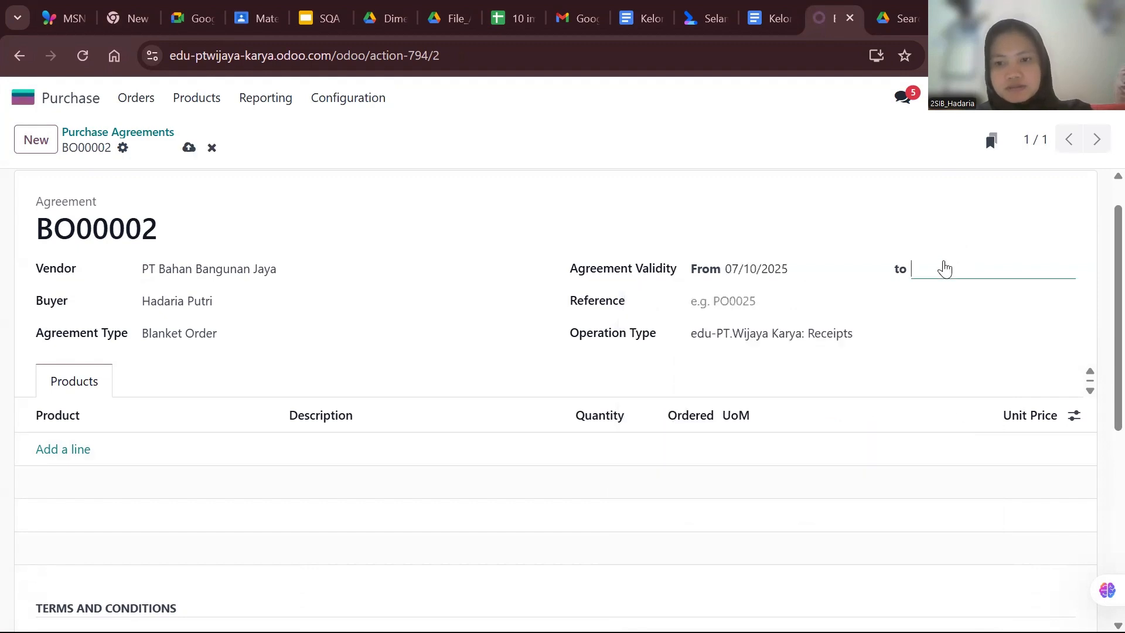
{"action": "left_click", "coordinate": [942, 266]}
{"action": "left_click", "coordinate": [989, 373]}
{"action": "scroll", "coordinate": [721, 390], "scroll_direction": "down", "scroll_amount": 1}
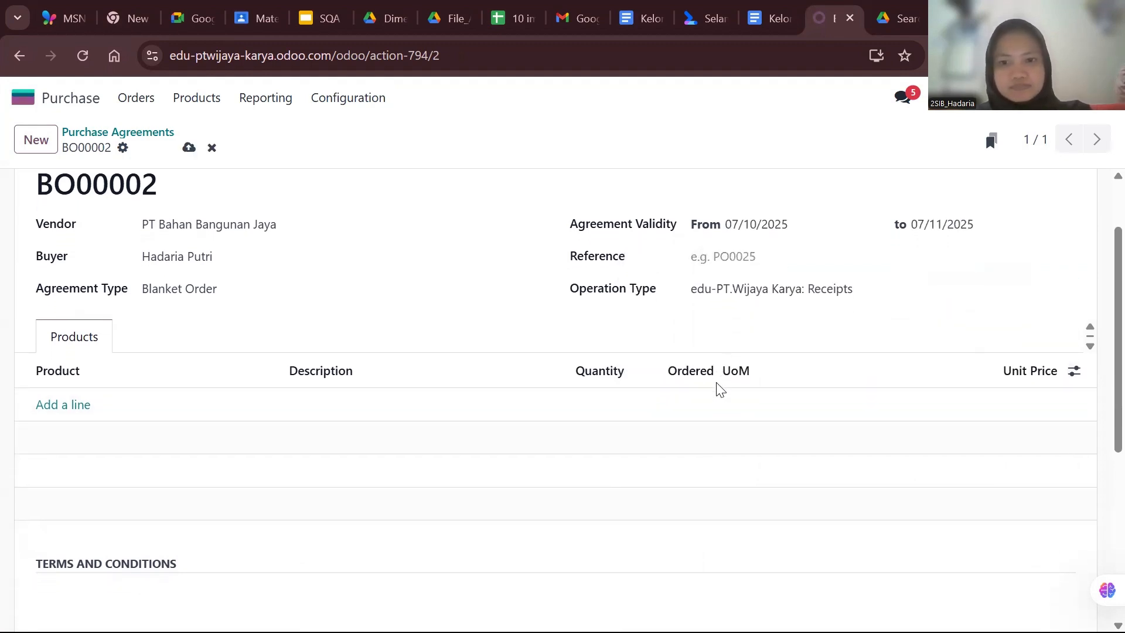
{"action": "key", "text": "alt"}
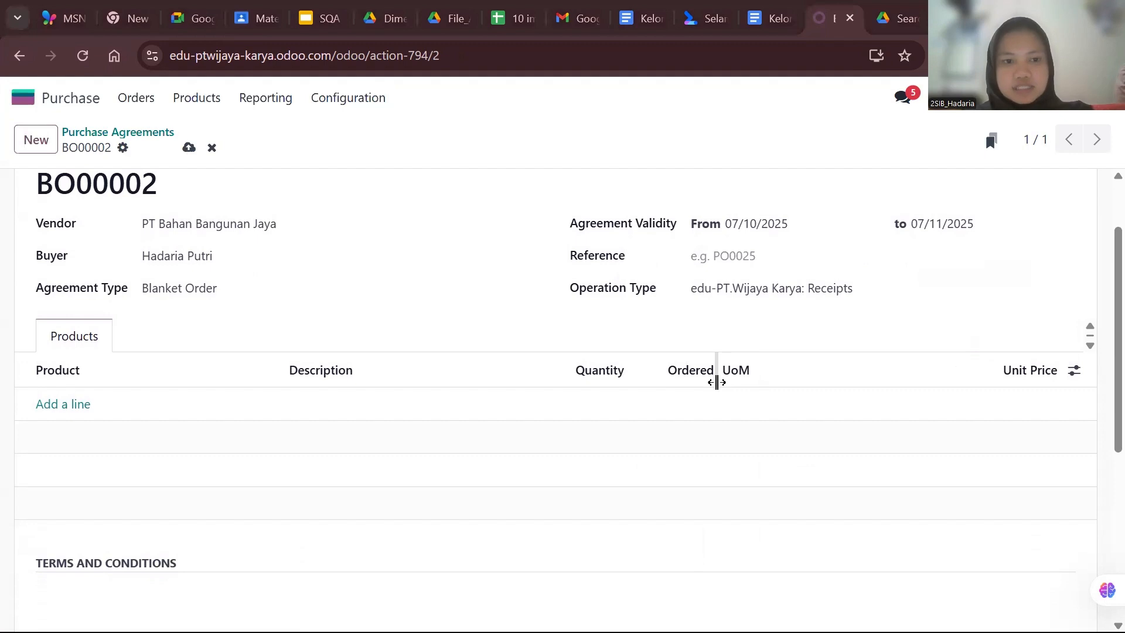
Add product lines for Jasa Tukang and Pipa PVC 3 inch to the agreement.
{"action": "scroll", "coordinate": [163, 409], "scroll_direction": "down", "scroll_amount": 1}
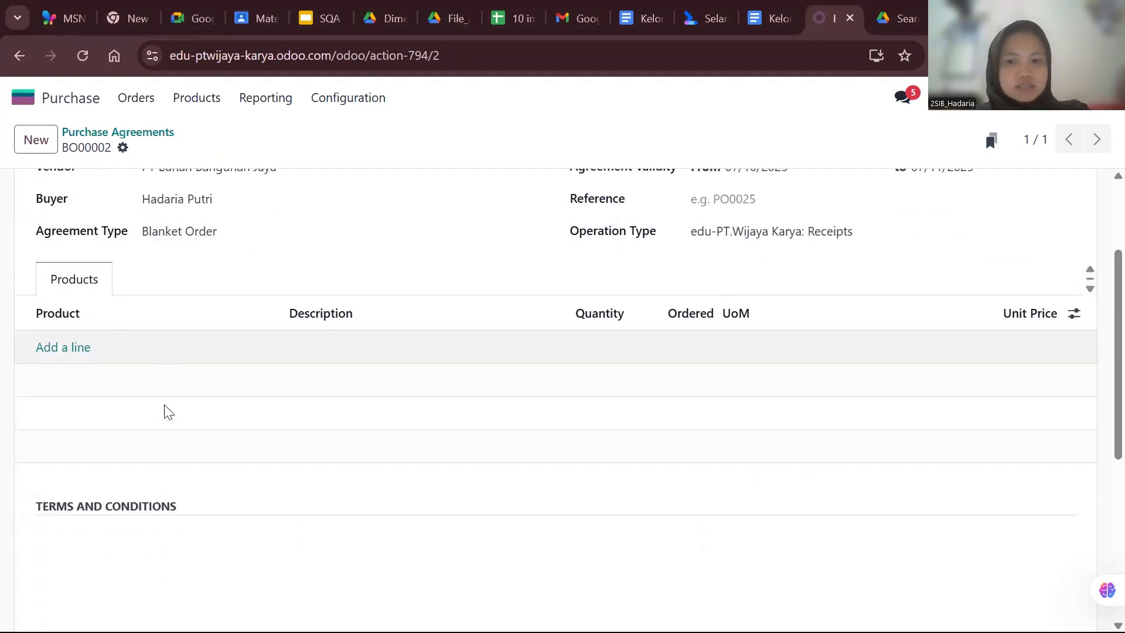
{"action": "left_click", "coordinate": [58, 350]}
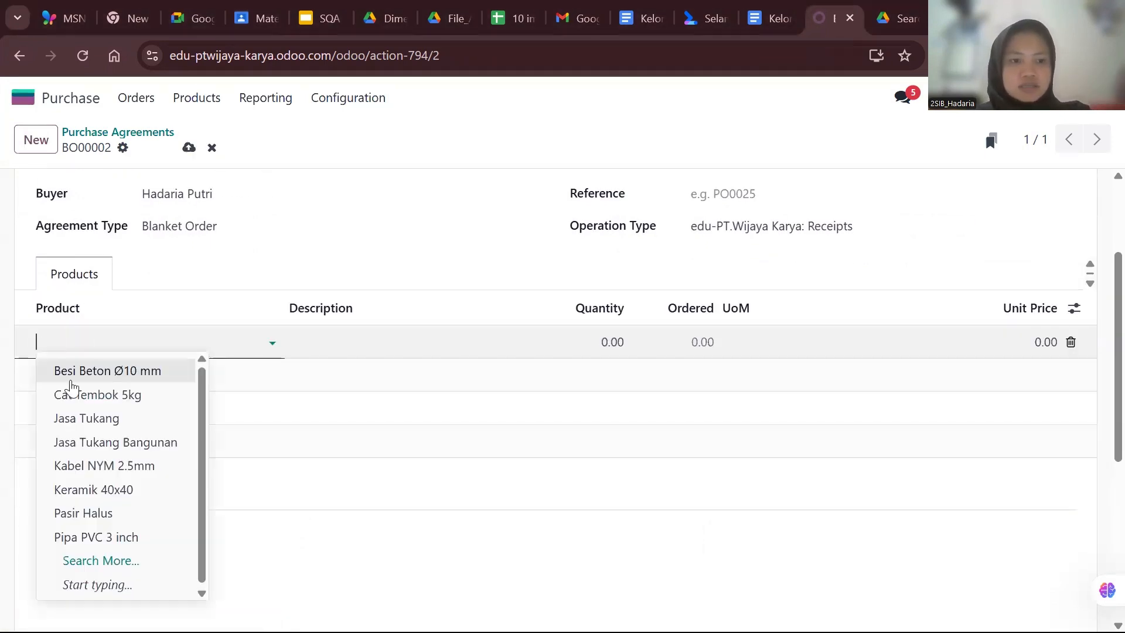
{"action": "left_click", "coordinate": [81, 418]}
{"action": "left_click", "coordinate": [67, 376]}
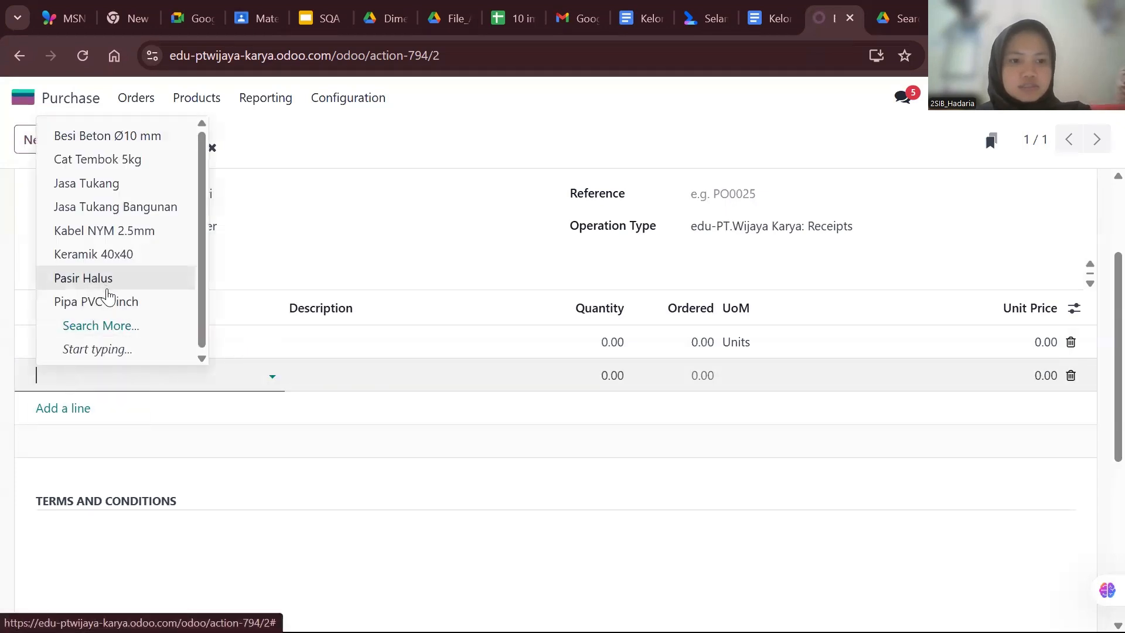
{"action": "left_click", "coordinate": [88, 301]}
Set the quantity of both the Jasa Tukang and Pipa PVC 3 inch lines to 100.
{"action": "left_click", "coordinate": [613, 341]}
{"action": "type", "text": "100"}
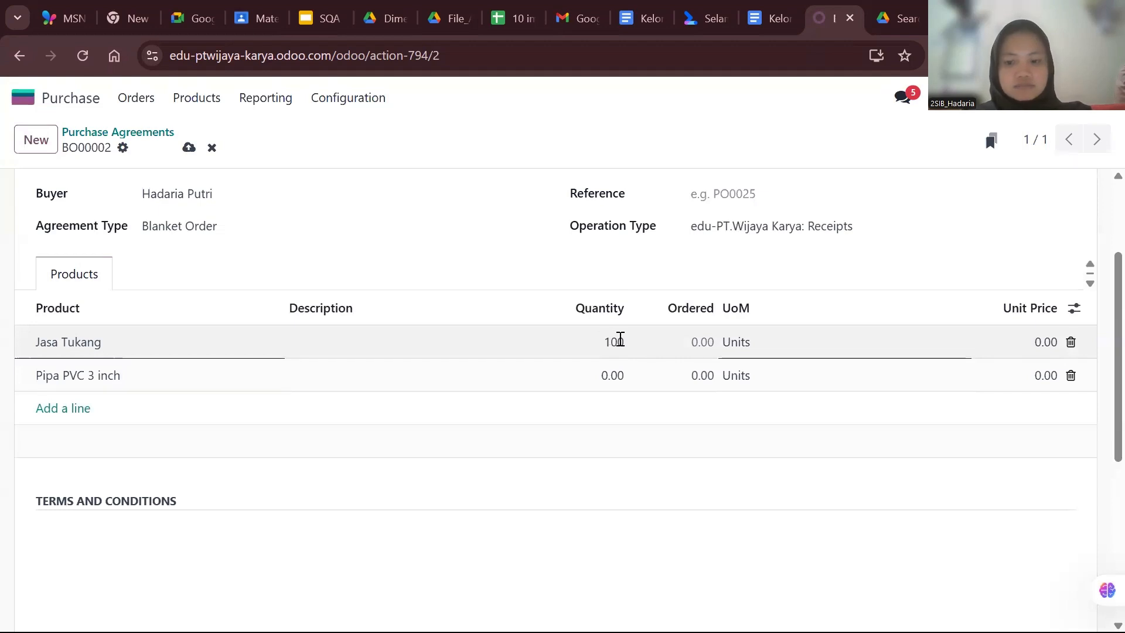
{"action": "key", "text": "Return"}
{"action": "type", "text": "100"}
{"action": "key", "text": "Return"}
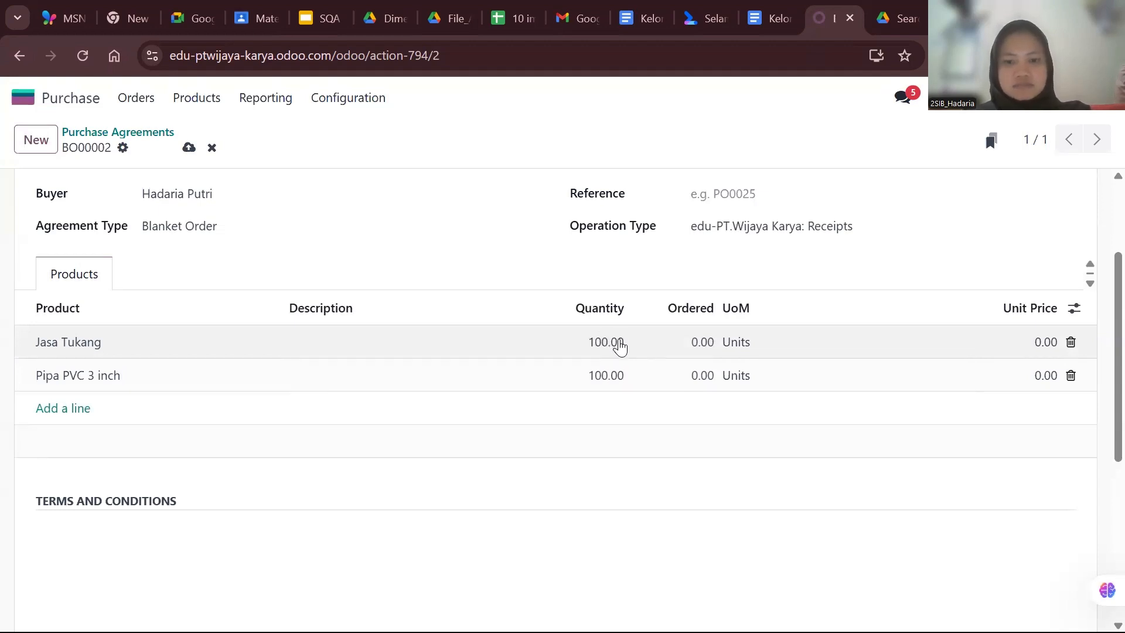
{"action": "left_click", "coordinate": [704, 341]}
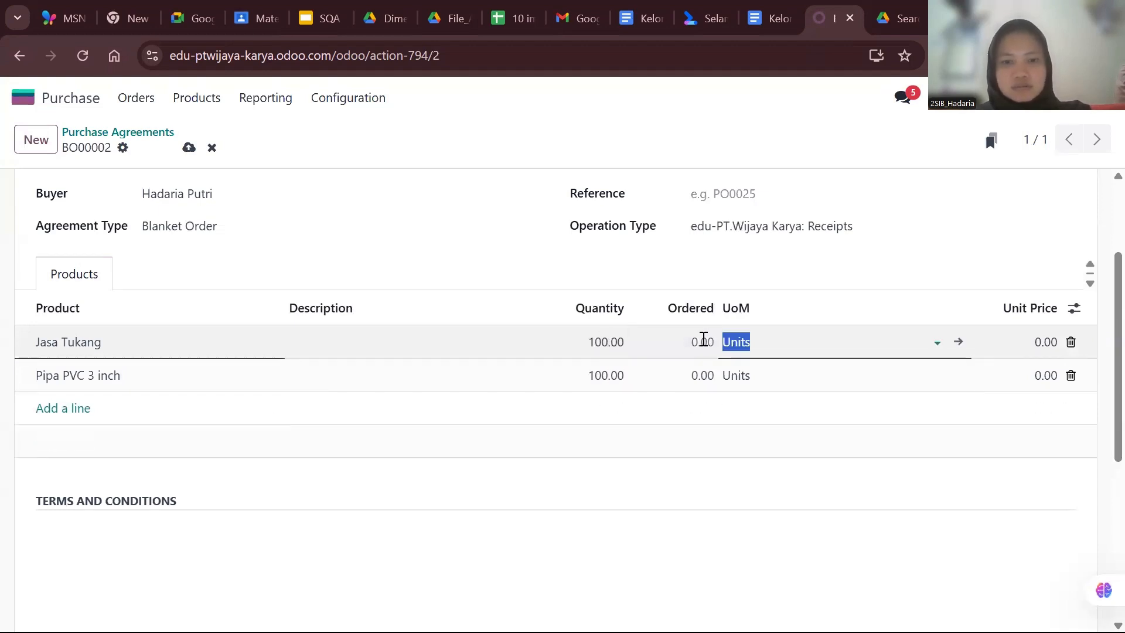
{"action": "key", "text": "alt+Tab"}
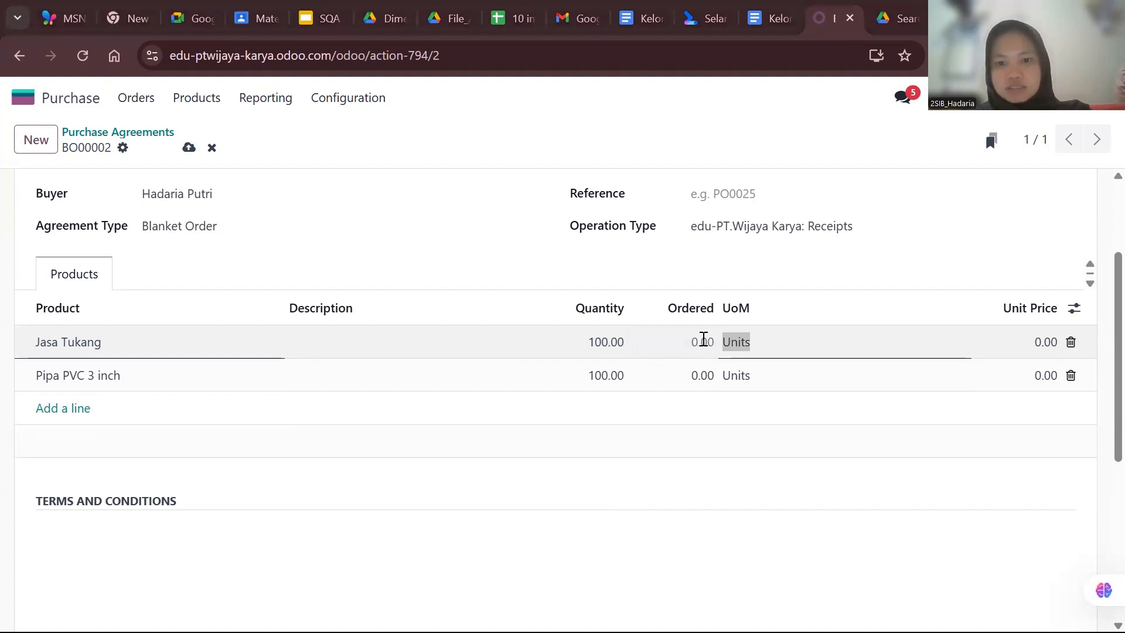
{"action": "key", "text": "alt+Tab"}
Try to confirm the purchase agreement with PT Bahan Bangunan Jaya.
{"action": "scroll", "coordinate": [772, 367], "scroll_direction": "up", "scroll_amount": 3}
{"action": "key", "text": "alt"}
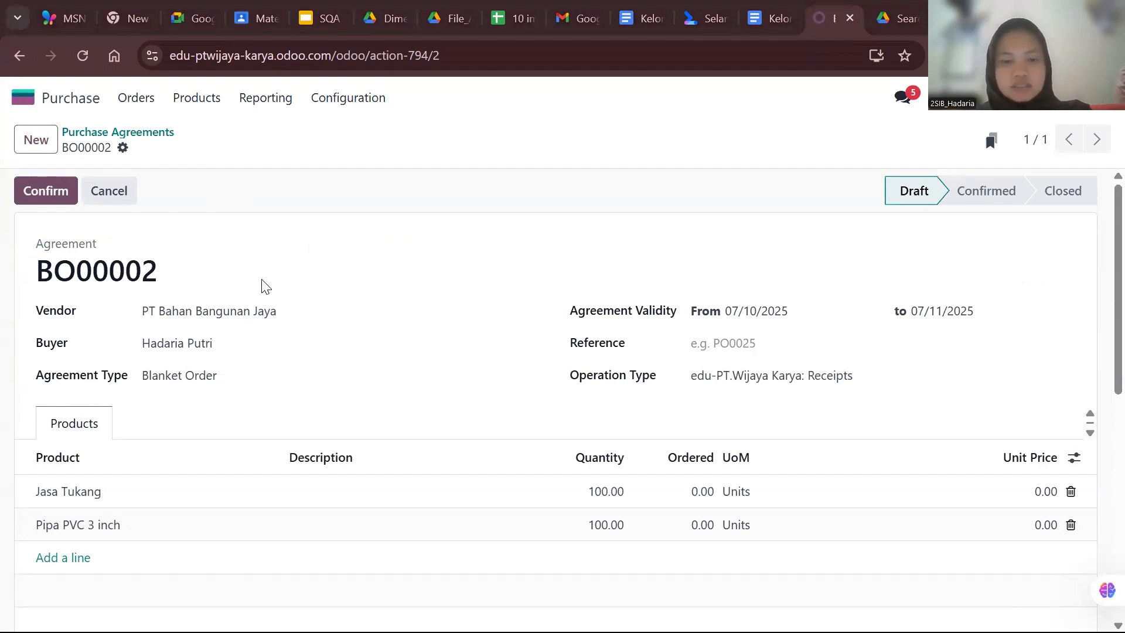
{"action": "left_click", "coordinate": [25, 191]}
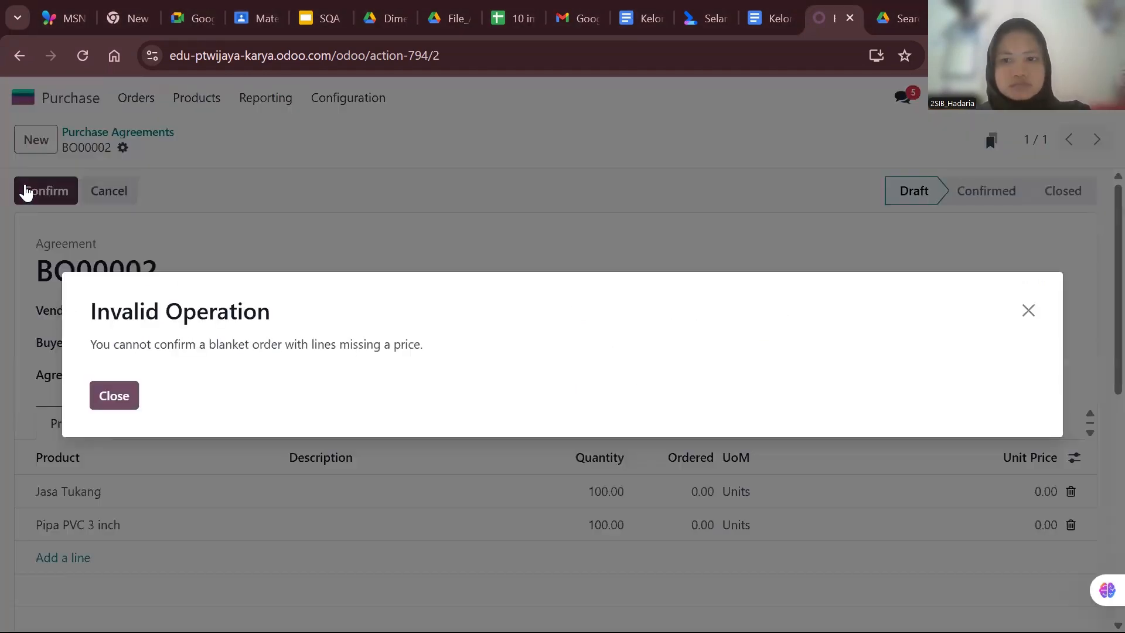
{"action": "left_click", "coordinate": [107, 395]}
Set the unit price to 10,000 for Jasa Tukang and 1,000 for Pipa PVC 3 inch.
{"action": "scroll", "coordinate": [309, 373], "scroll_direction": "down", "scroll_amount": 3}
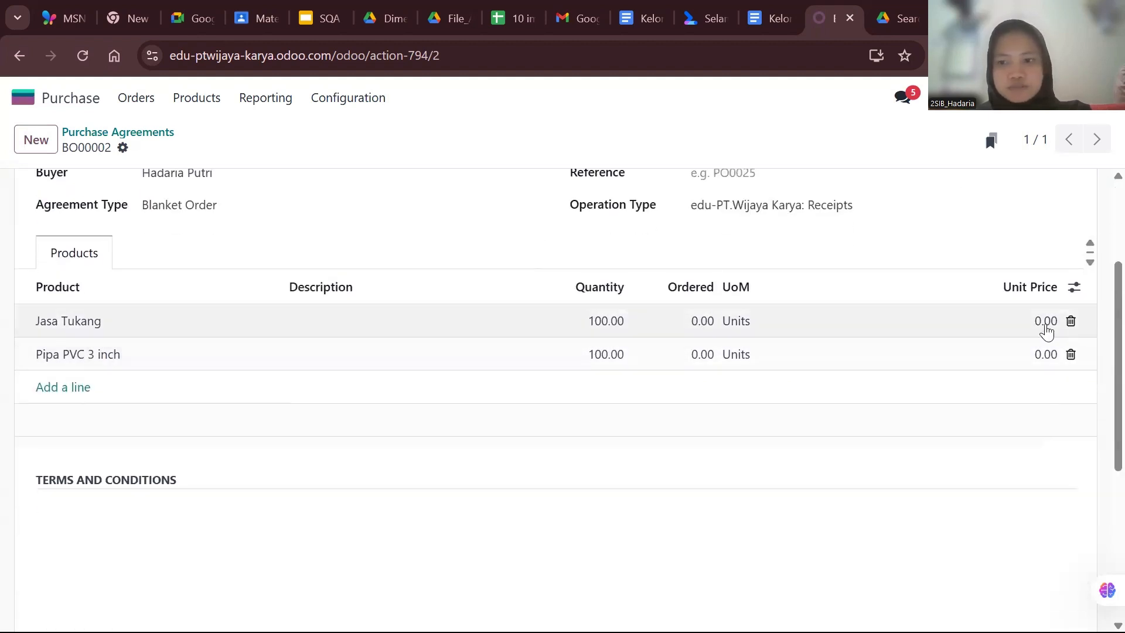
{"action": "left_click", "coordinate": [1047, 324]}
{"action": "type", "text": "10,00"}
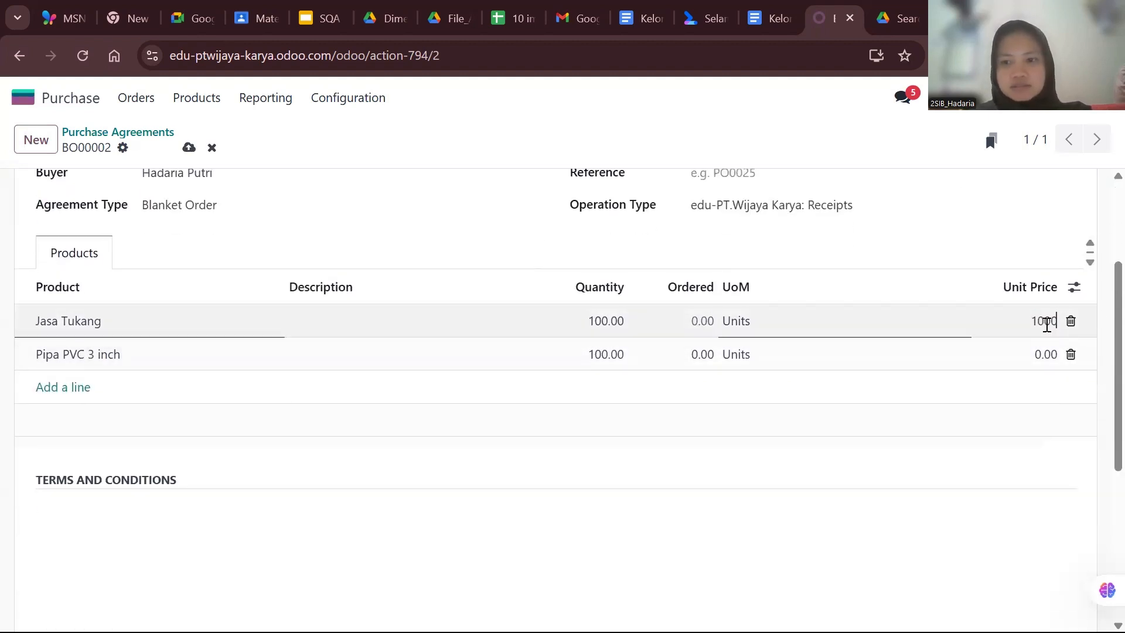
{"action": "type", "text": "0"}
{"action": "key", "text": "Tab"}
{"action": "type", "text": "1000"}
{"action": "key", "text": "Return"}
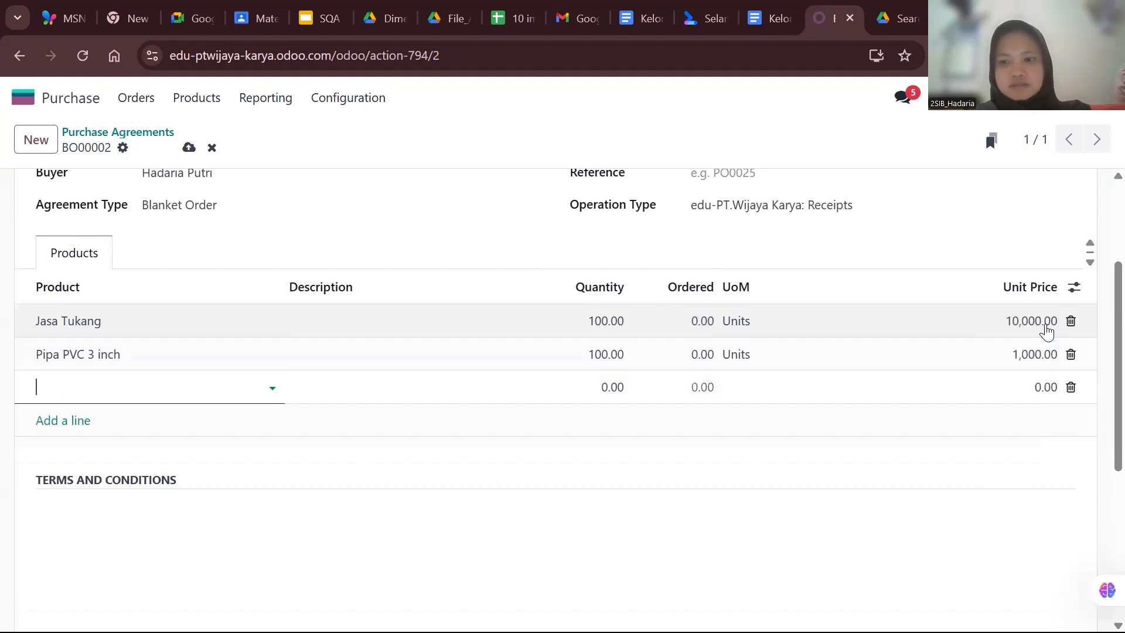
Confirm the blanket purchase agreement with PT Bahan Bangunan Jaya.
{"action": "scroll", "coordinate": [520, 269], "scroll_direction": "up", "scroll_amount": 3}
{"action": "left_click", "coordinate": [46, 189]}
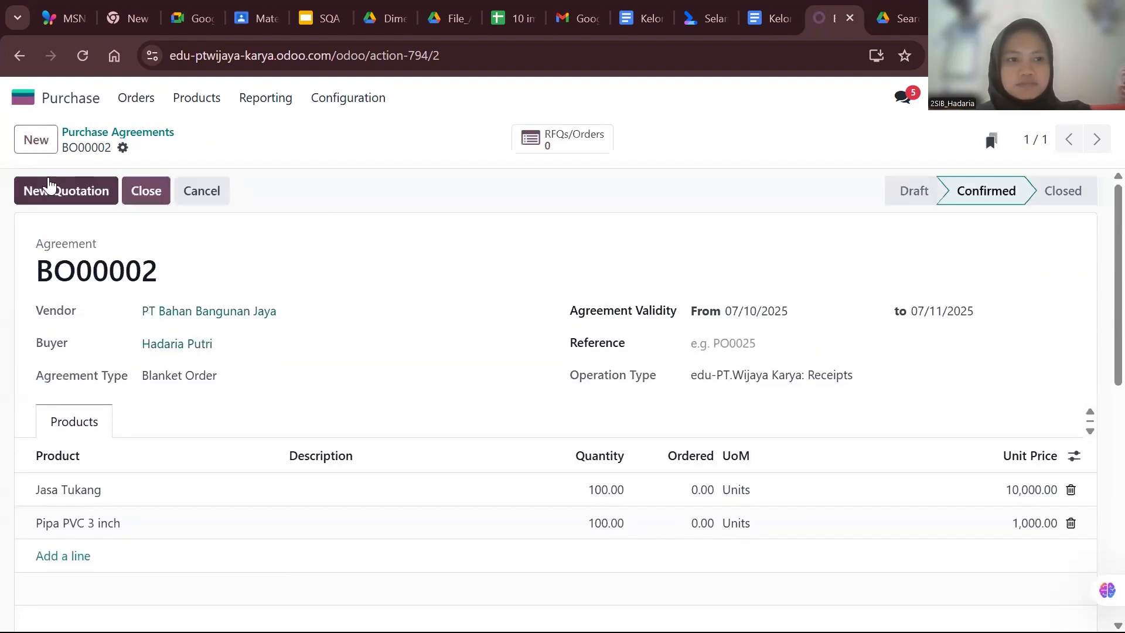
{"action": "scroll", "coordinate": [351, 321], "scroll_direction": "down", "scroll_amount": 3}
{"action": "scroll", "coordinate": [352, 321], "scroll_direction": "up", "scroll_amount": 3}
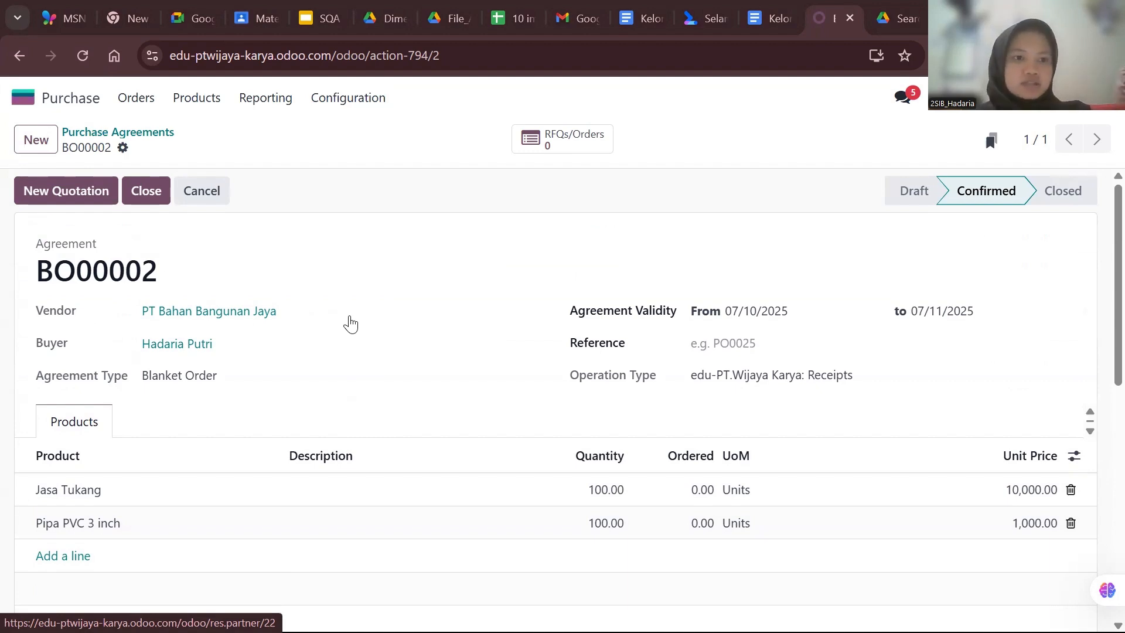
Create a new request for quotation with PT Bahan Bangunan Jaya as the vendor.
{"action": "left_click", "coordinate": [136, 97]}
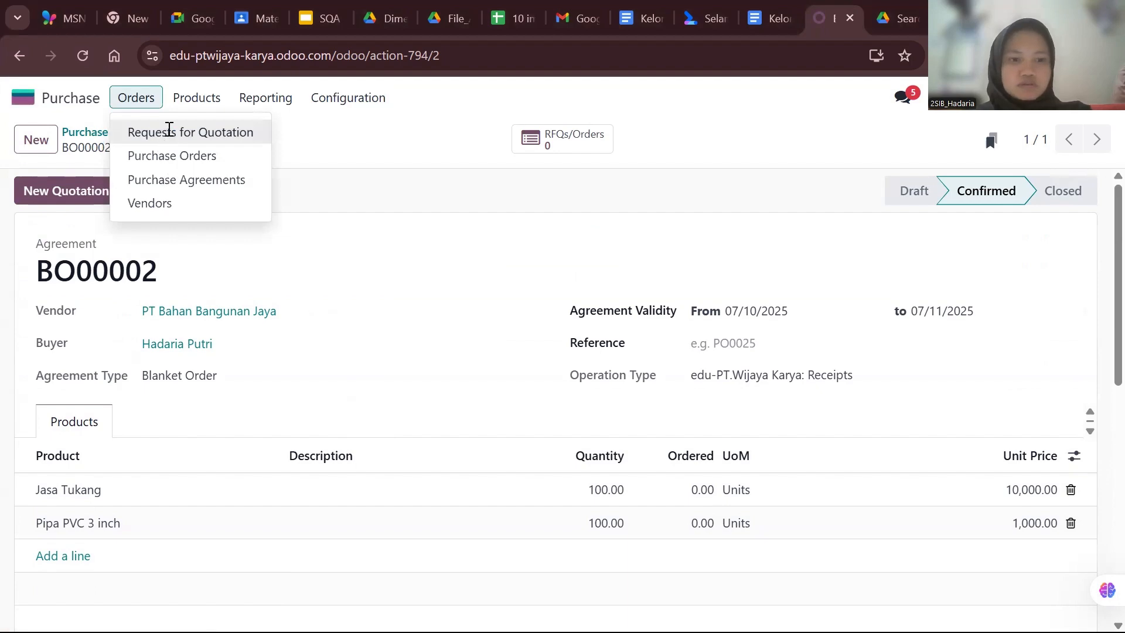
{"action": "left_click", "coordinate": [169, 130]}
{"action": "left_click", "coordinate": [32, 146]}
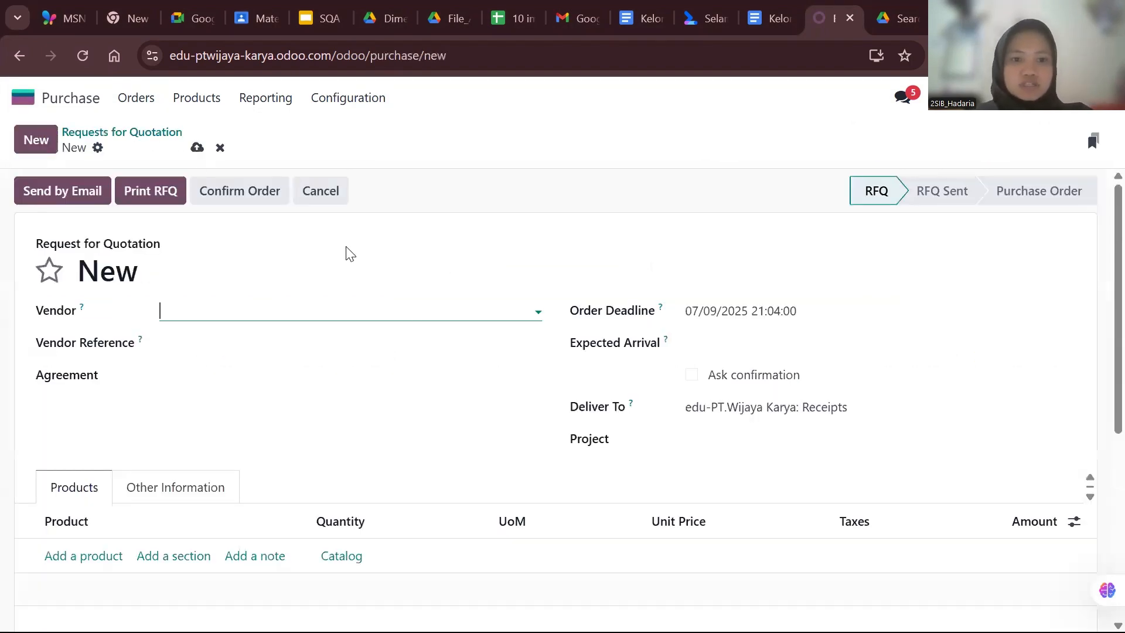
{"action": "key", "text": "alt"}
{"action": "scroll", "coordinate": [417, 314], "scroll_direction": "down", "scroll_amount": 1}
{"action": "key", "text": "alt+s"}
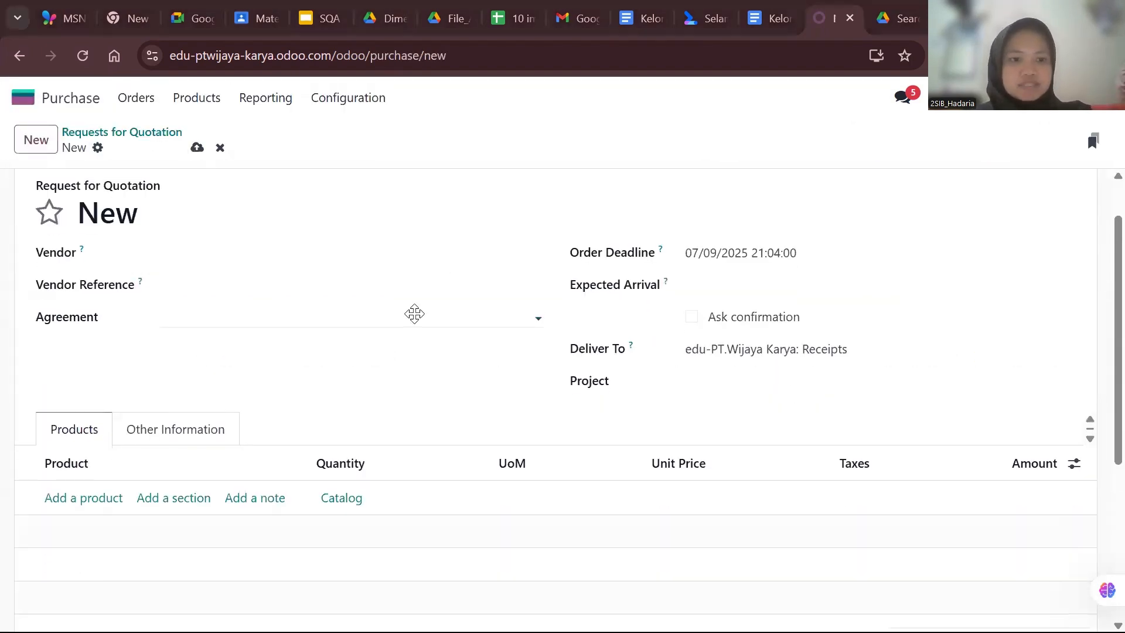
{"action": "left_click", "coordinate": [195, 257]}
{"action": "left_click", "coordinate": [219, 284]}
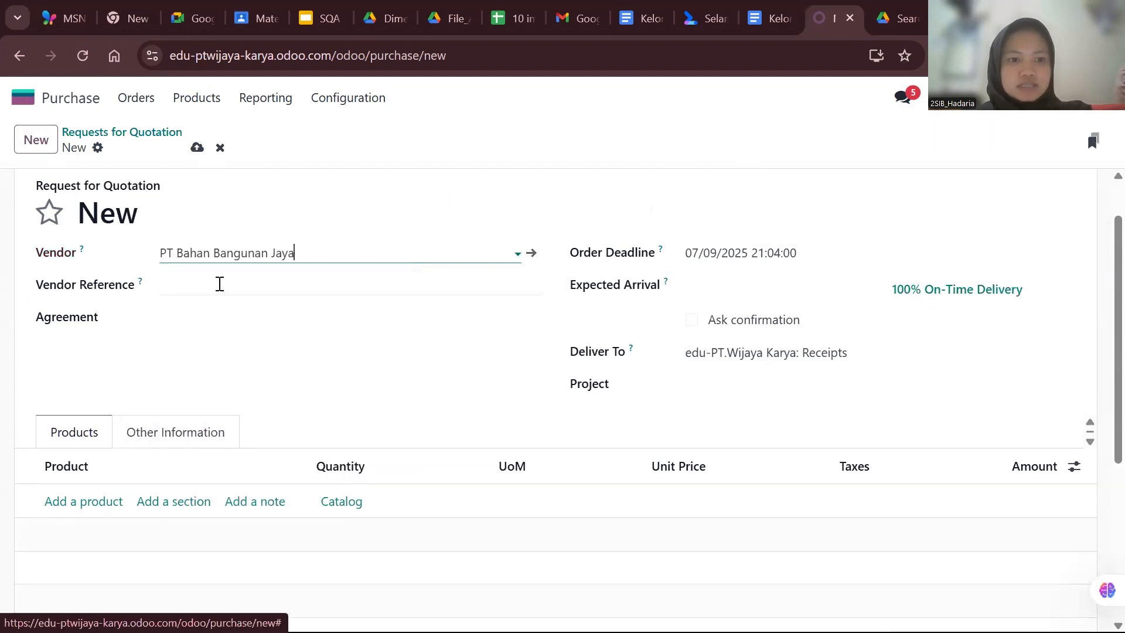
{"action": "left_click", "coordinate": [229, 294]}
{"action": "scroll", "coordinate": [671, 332], "scroll_direction": "down", "scroll_amount": 2}
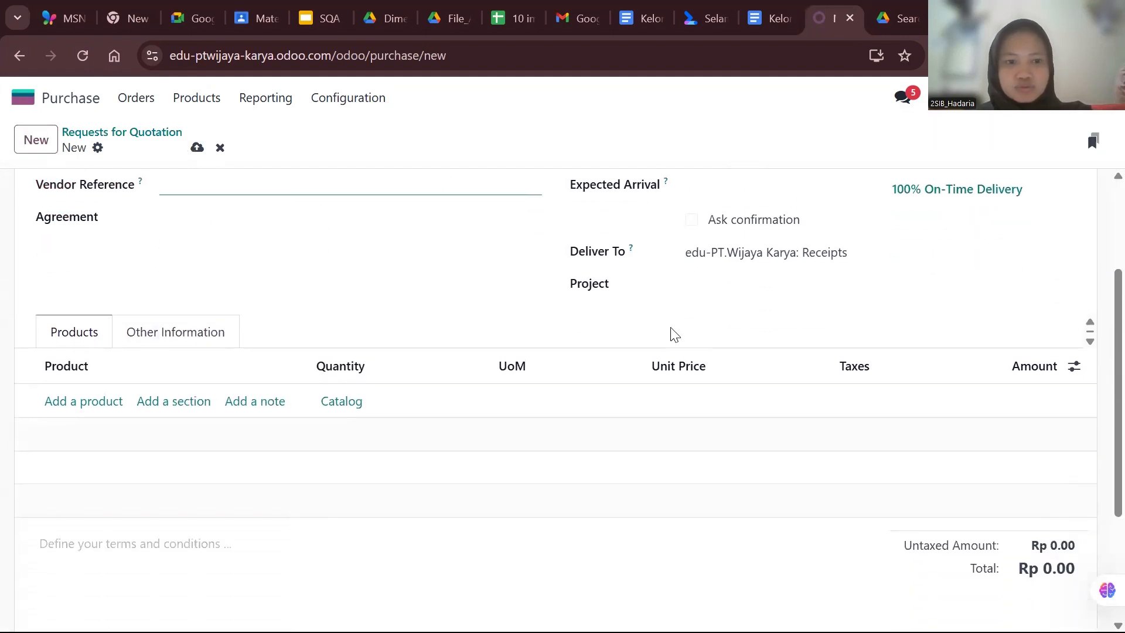
{"action": "scroll", "coordinate": [487, 344], "scroll_direction": "up", "scroll_amount": 3}
Check the list of purchase agreements and reopen the new request for quotation for PT Bahan Bangunan Jaya.
{"action": "left_click", "coordinate": [344, 304]}
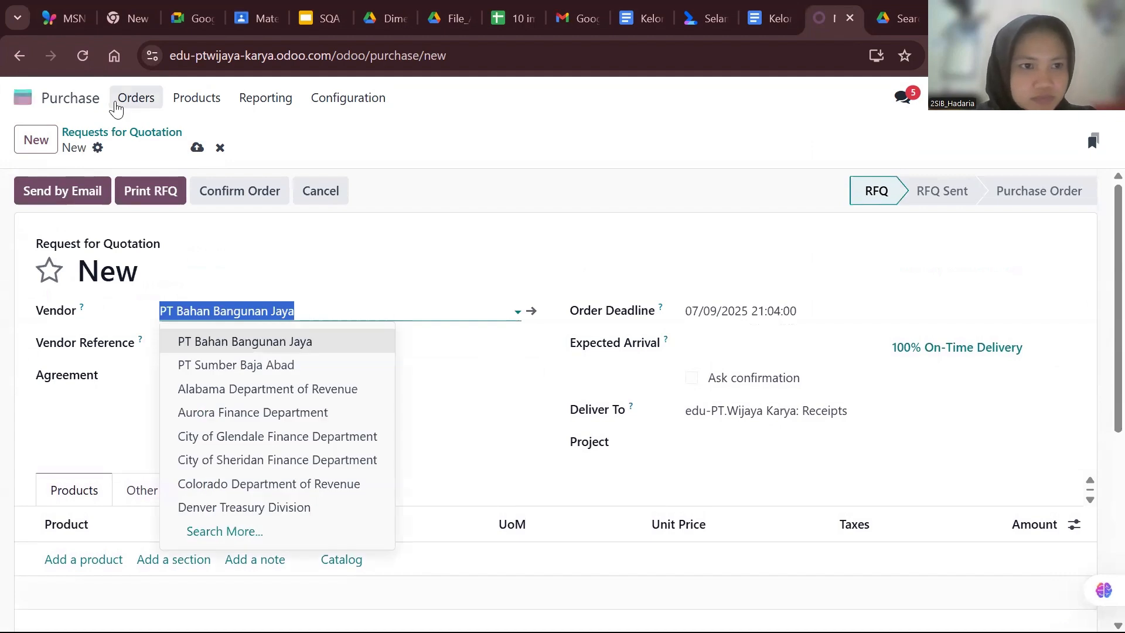
{"action": "left_click", "coordinate": [117, 103]}
{"action": "left_click", "coordinate": [156, 180]}
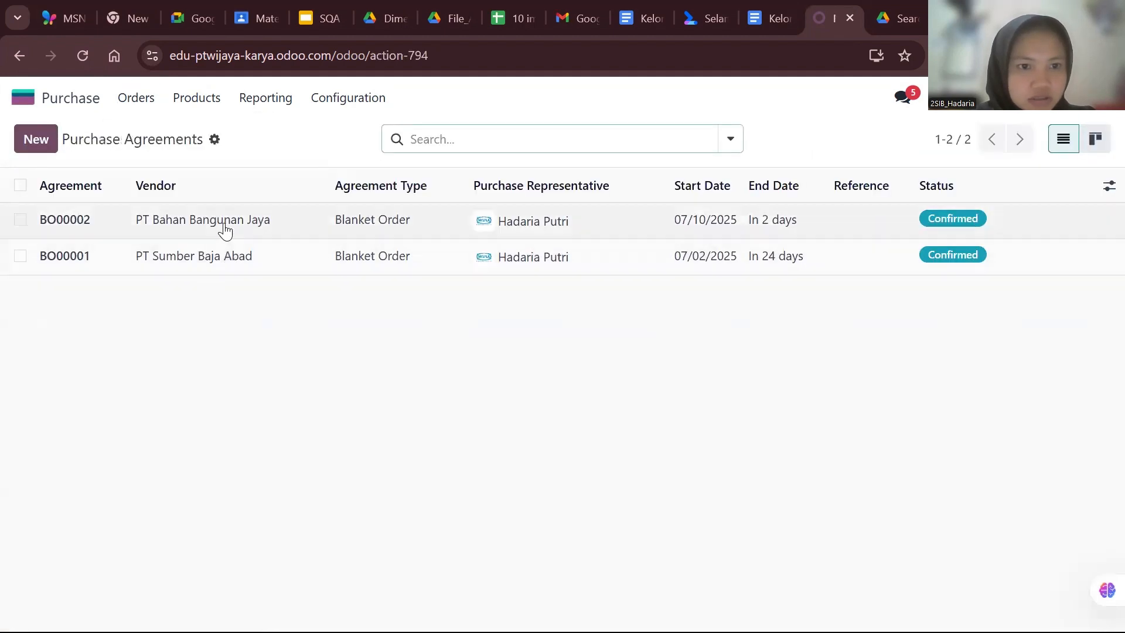
{"action": "left_click", "coordinate": [124, 105]}
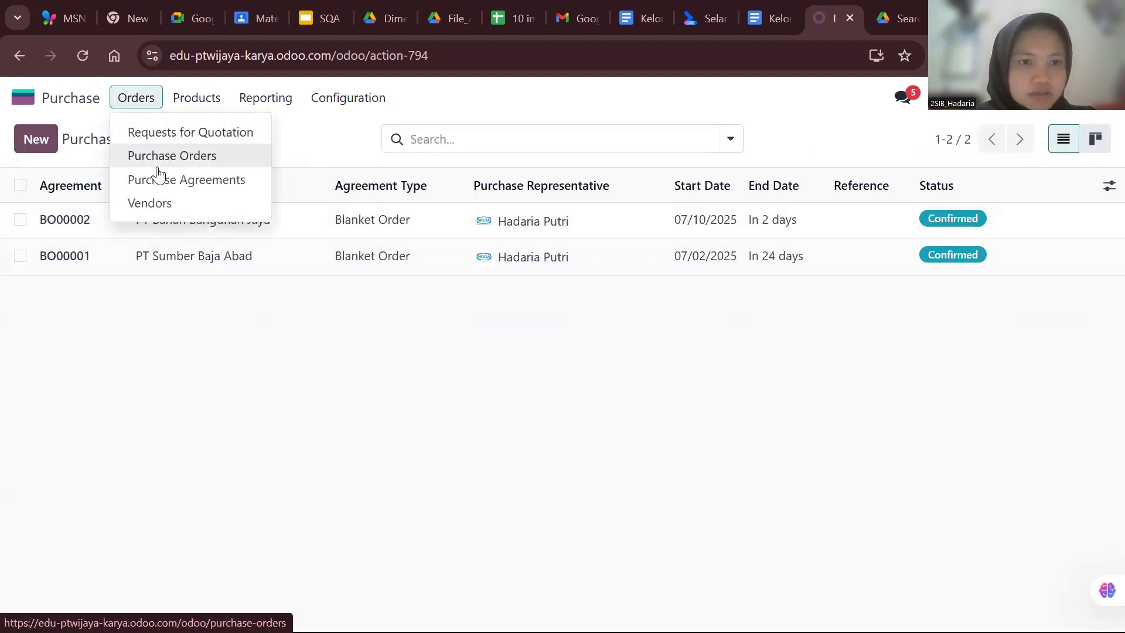
{"action": "left_click", "coordinate": [165, 134]}
{"action": "left_click", "coordinate": [345, 369]}
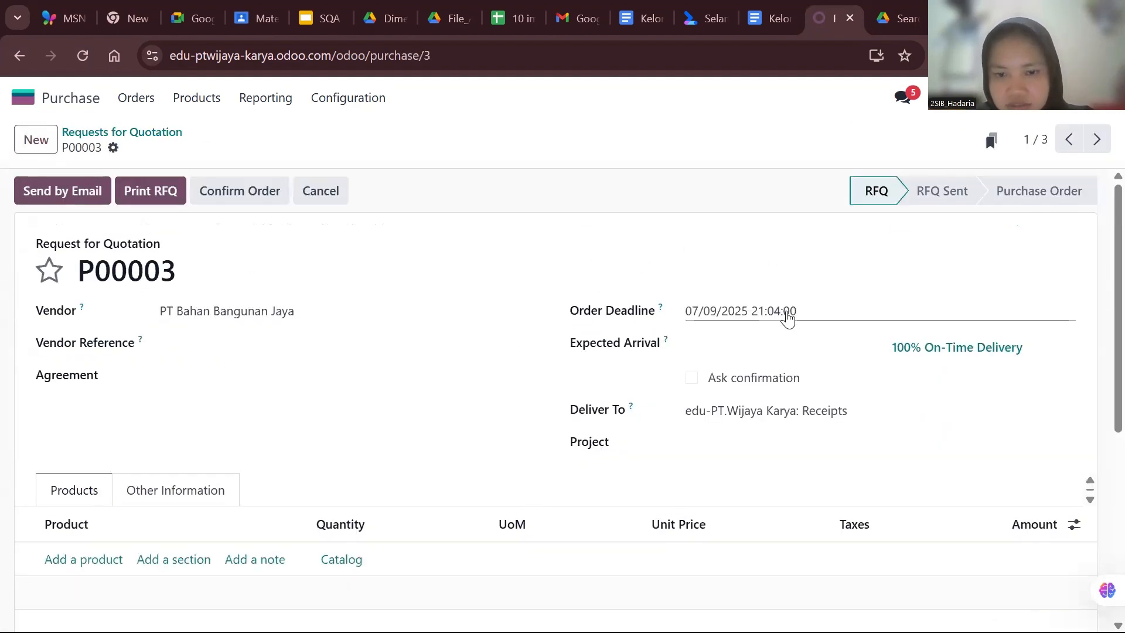
Set the request's order deadline to 07/10/2025 and start an empty product line.
{"action": "left_click", "coordinate": [788, 317]}
{"action": "left_click", "coordinate": [555, 296]}
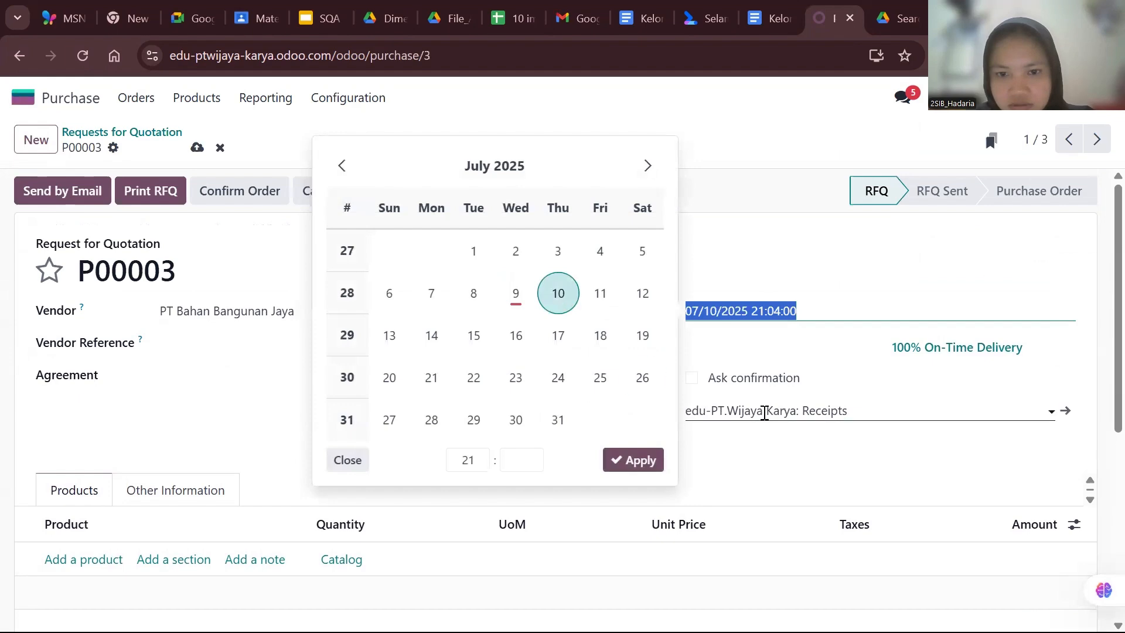
{"action": "left_click", "coordinate": [765, 412]}
{"action": "scroll", "coordinate": [767, 420], "scroll_direction": "down", "scroll_amount": 3}
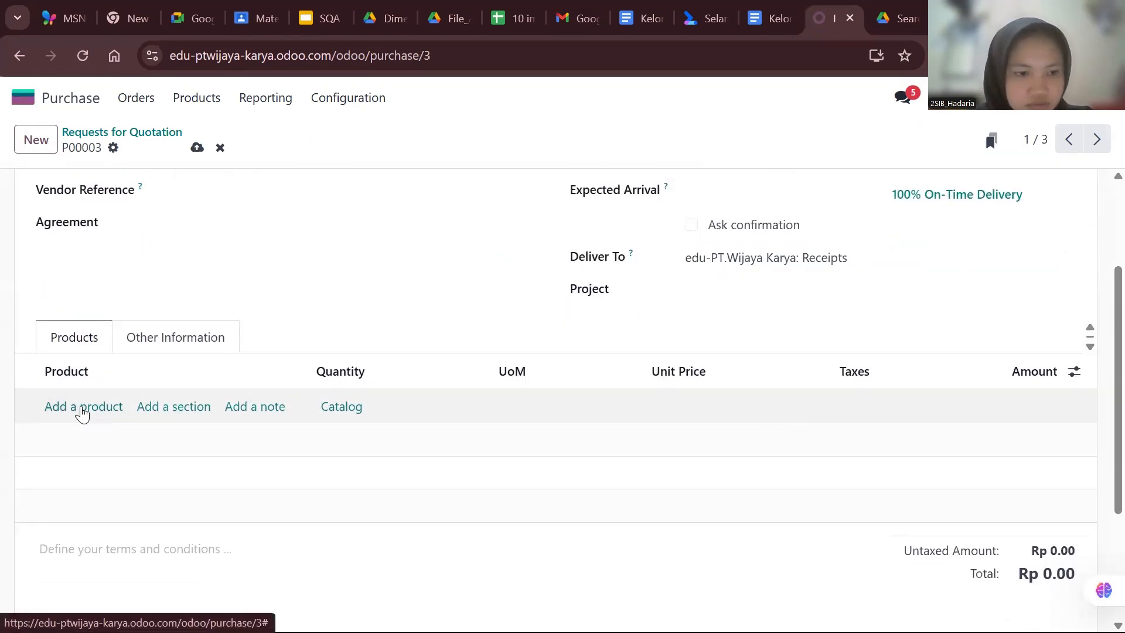
{"action": "left_click", "coordinate": [82, 407]}
{"action": "scroll", "coordinate": [83, 409], "scroll_direction": "up", "scroll_amount": 2}
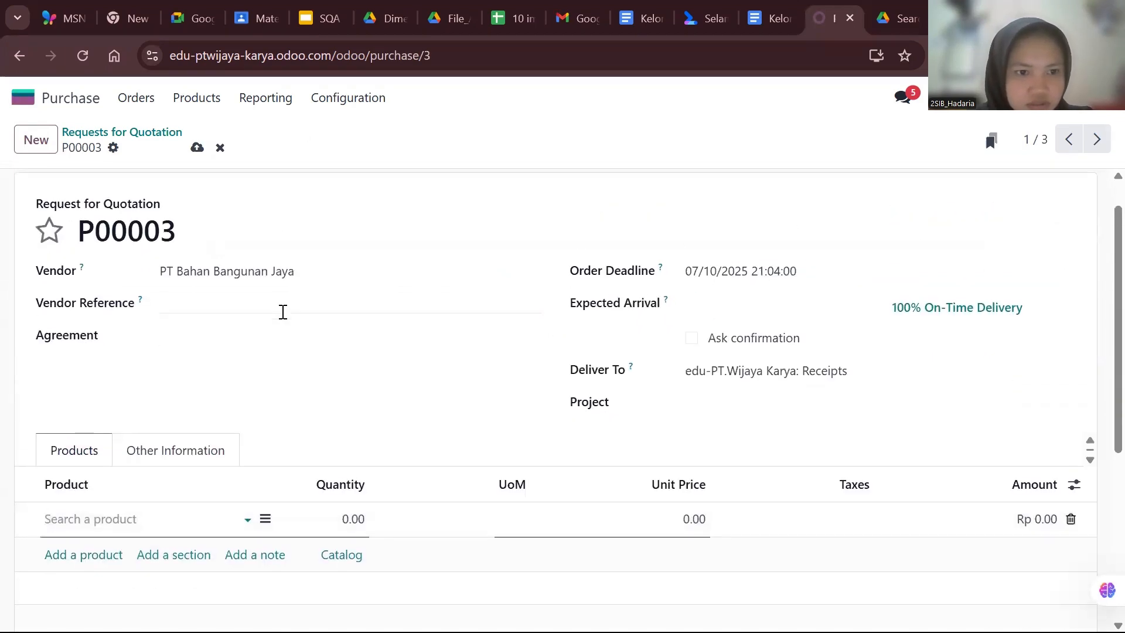
Link the request for quotation to the confirmed blanket order agreement with PT Bahan Bangunan Jaya.
{"action": "left_click", "coordinate": [276, 339]}
{"action": "left_click", "coordinate": [229, 369]}
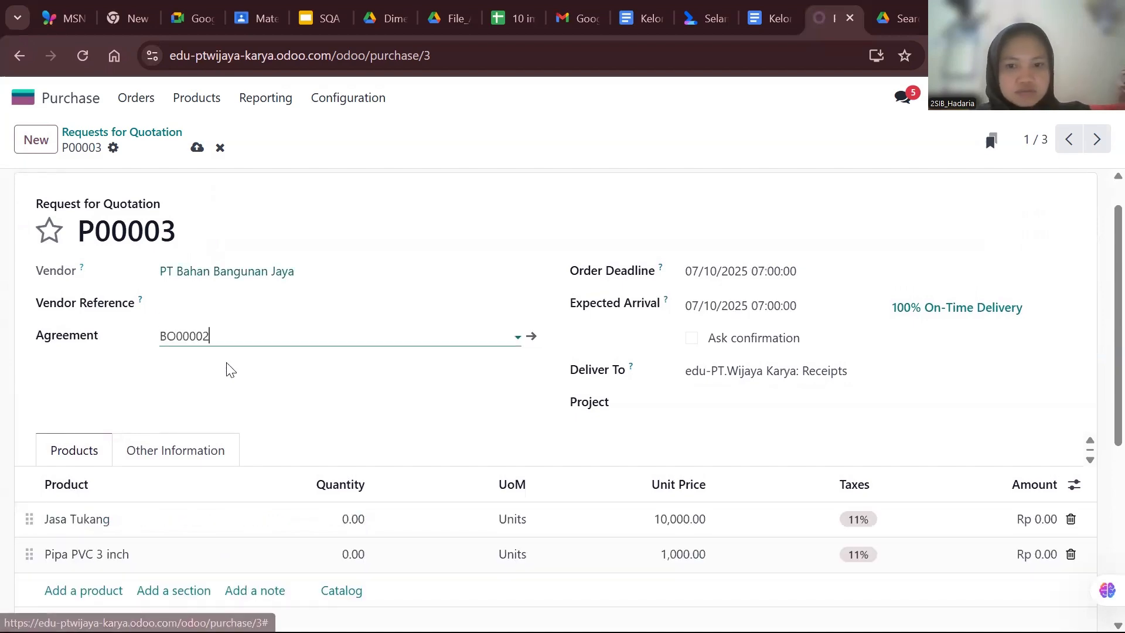
{"action": "scroll", "coordinate": [229, 368], "scroll_direction": "down", "scroll_amount": 2}
{"action": "scroll", "coordinate": [227, 366], "scroll_direction": "up", "scroll_amount": 4}
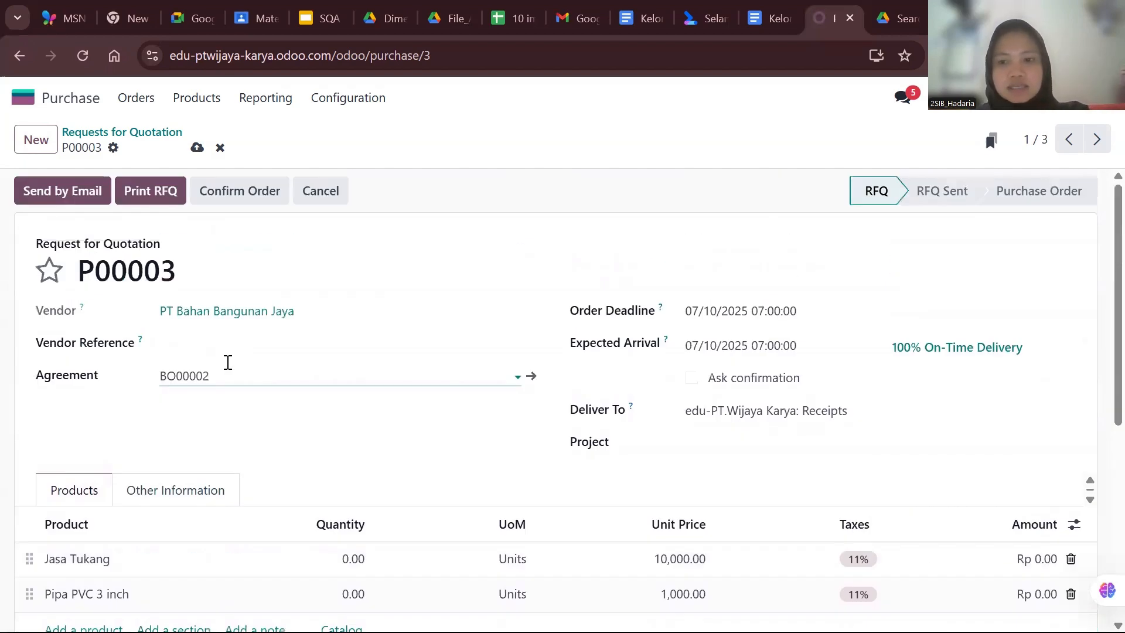
Set the quantity of the Jasa Tukang and Pipa PVC 3 inch lines in the request for quotation to 100 each.
{"action": "scroll", "coordinate": [228, 369], "scroll_direction": "down", "scroll_amount": 6}
{"action": "scroll", "coordinate": [275, 358], "scroll_direction": "up", "scroll_amount": 4}
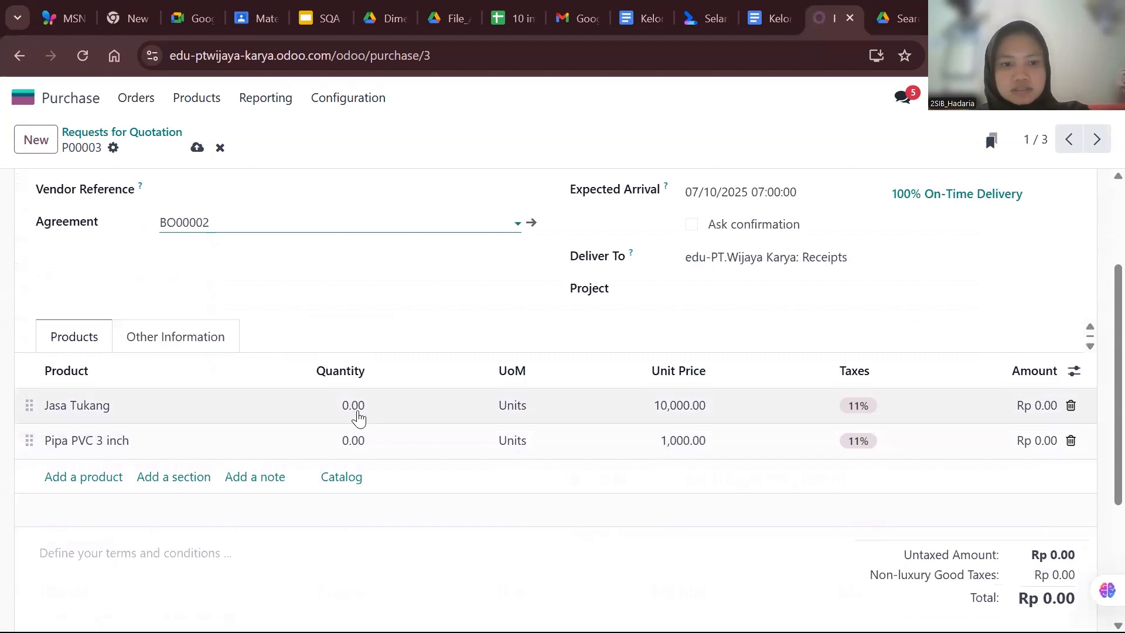
{"action": "left_click", "coordinate": [353, 406]}
{"action": "type", "text": "100"}
{"action": "key", "text": "Return"}
{"action": "type", "text": "1"}
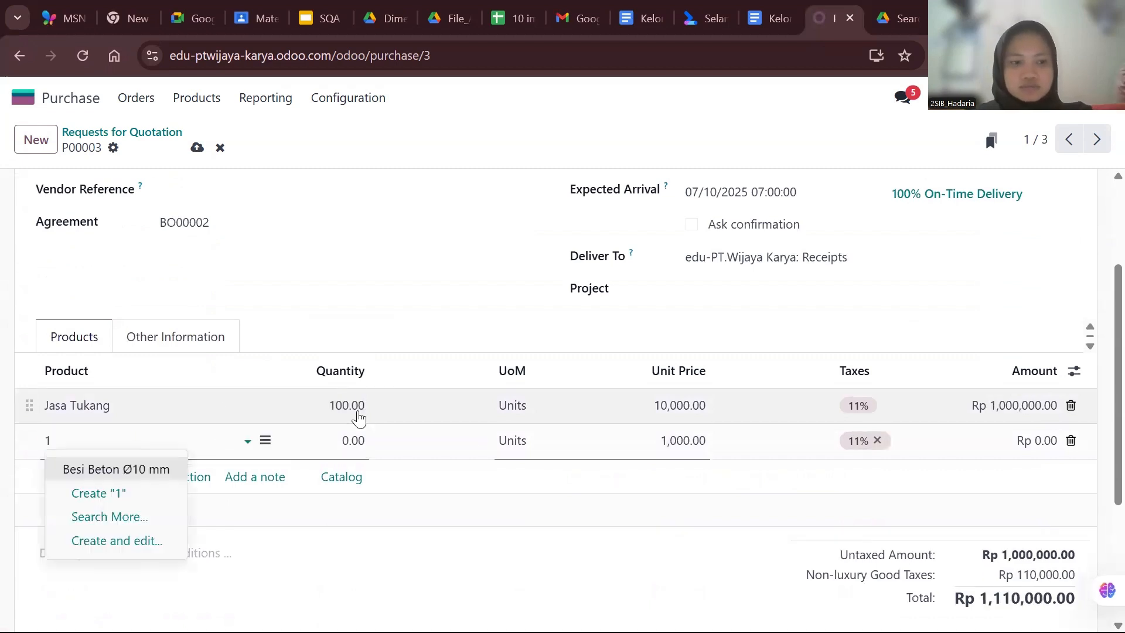
{"action": "left_click", "coordinate": [359, 410]}
{"action": "left_click", "coordinate": [354, 440]}
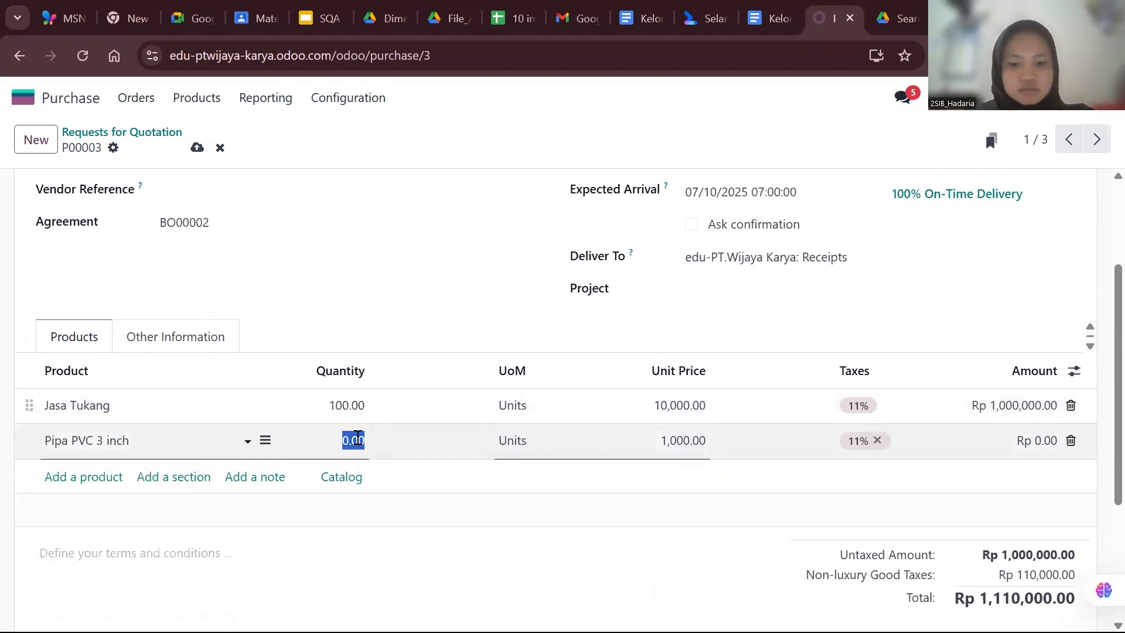
{"action": "type", "text": "100"}
{"action": "key", "text": "Return"}
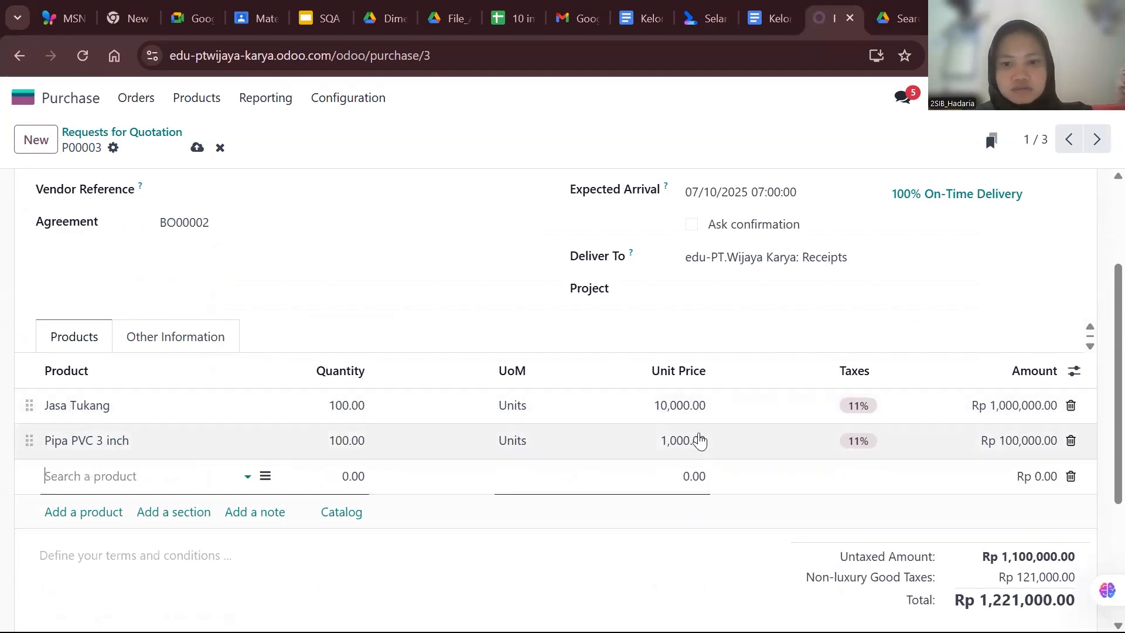
{"action": "left_click", "coordinate": [680, 446]}
{"action": "left_click", "coordinate": [653, 300]}
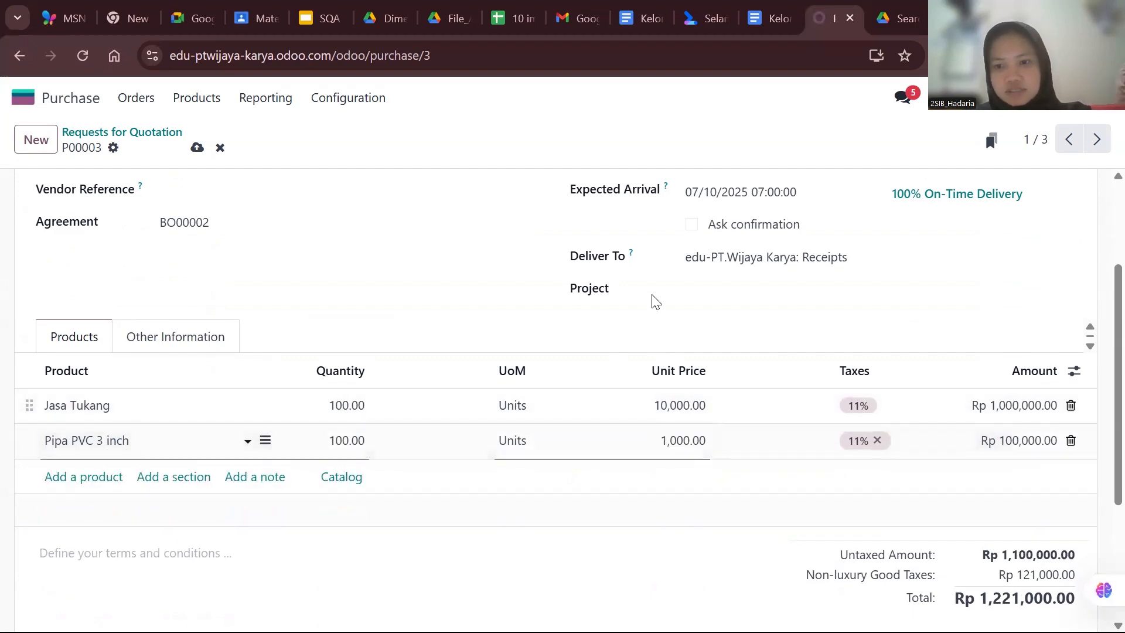
Confirm the request for quotation as a purchase order.
{"action": "scroll", "coordinate": [718, 331], "scroll_direction": "up", "scroll_amount": 1}
{"action": "scroll", "coordinate": [718, 331], "scroll_direction": "up", "scroll_amount": 2}
{"action": "key", "text": "alt"}
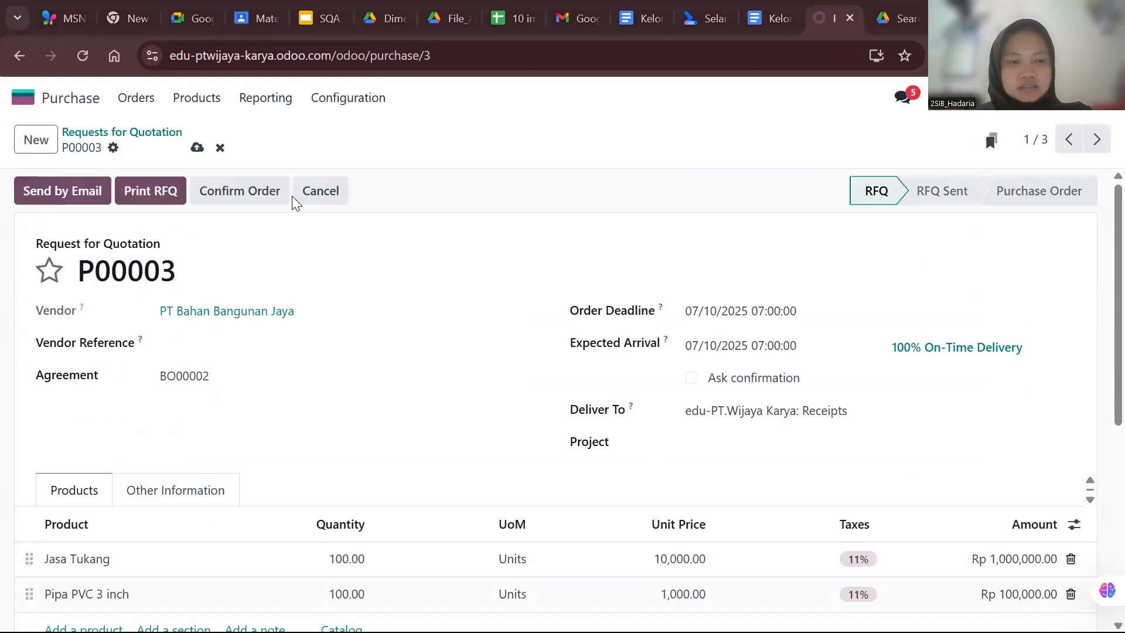
{"action": "left_click", "coordinate": [284, 195]}
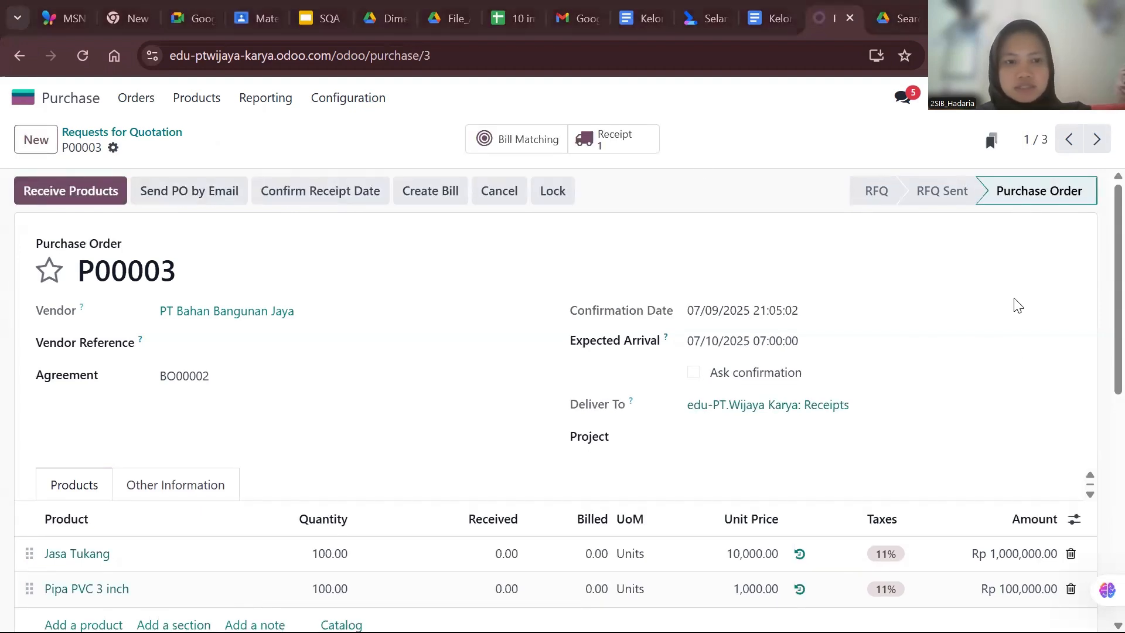
{"action": "scroll", "coordinate": [660, 350], "scroll_direction": "down", "scroll_amount": 2}
{"action": "scroll", "coordinate": [660, 350], "scroll_direction": "up", "scroll_amount": 2}
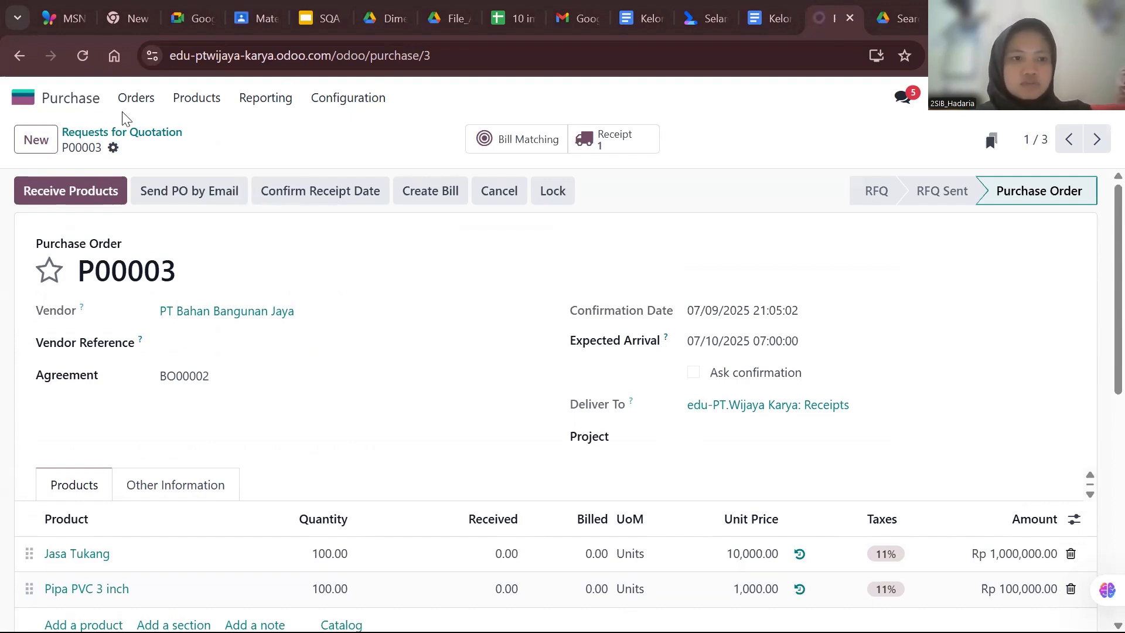
Switch to Inventory and examine the ready receipt moves, including the details of the Pipa PVC 3 inch move.
{"action": "left_click", "coordinate": [23, 97]}
{"action": "left_click", "coordinate": [377, 440]}
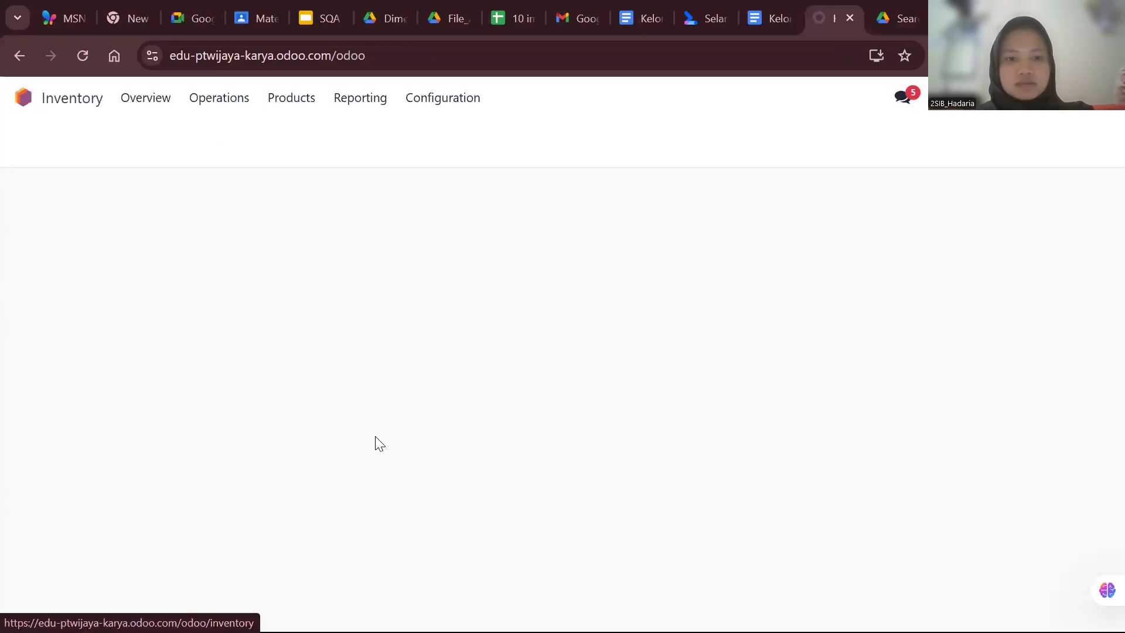
{"action": "left_click", "coordinate": [431, 228]}
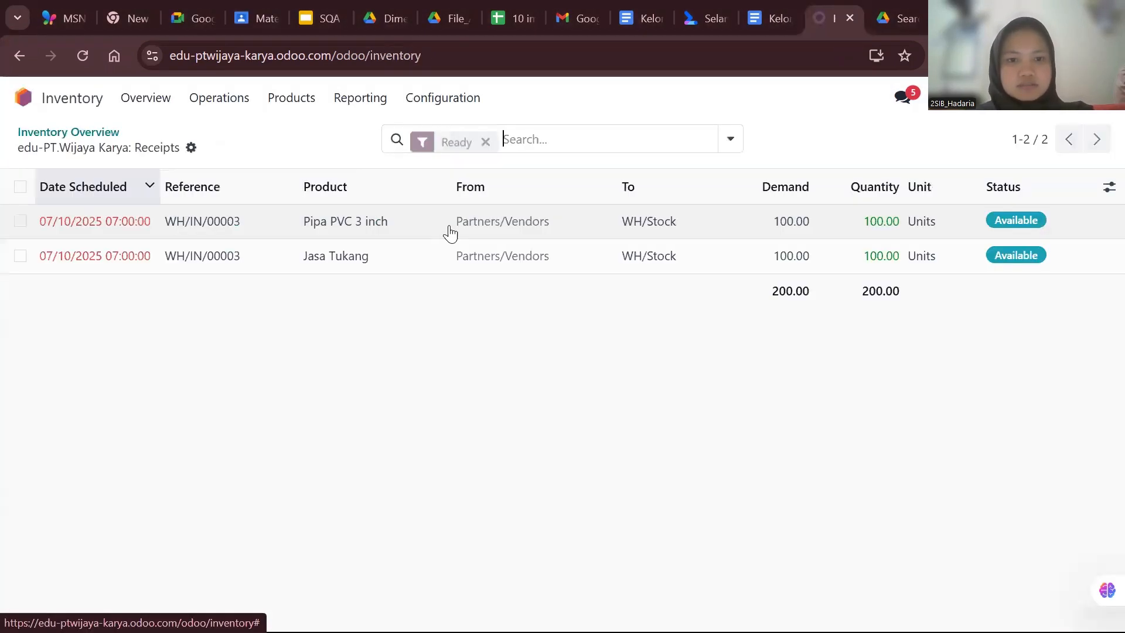
{"action": "left_click", "coordinate": [304, 232]}
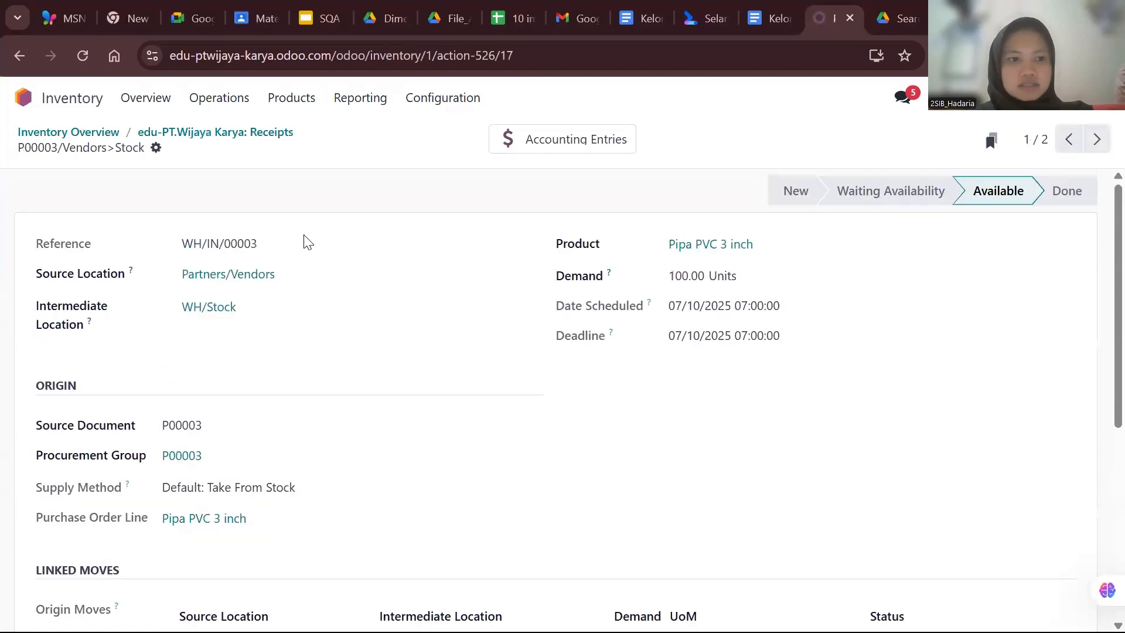
{"action": "scroll", "coordinate": [240, 206], "scroll_direction": "down", "scroll_amount": 5}
{"action": "scroll", "coordinate": [241, 206], "scroll_direction": "up", "scroll_amount": 5}
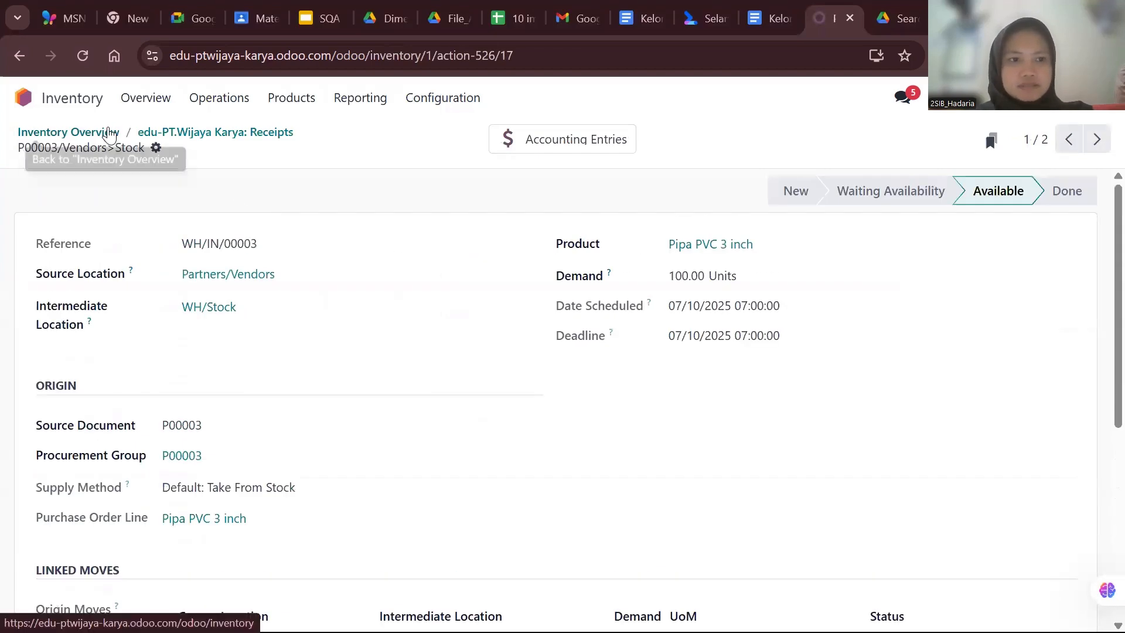
{"action": "left_click", "coordinate": [109, 133]}
{"action": "left_click", "coordinate": [485, 230]}
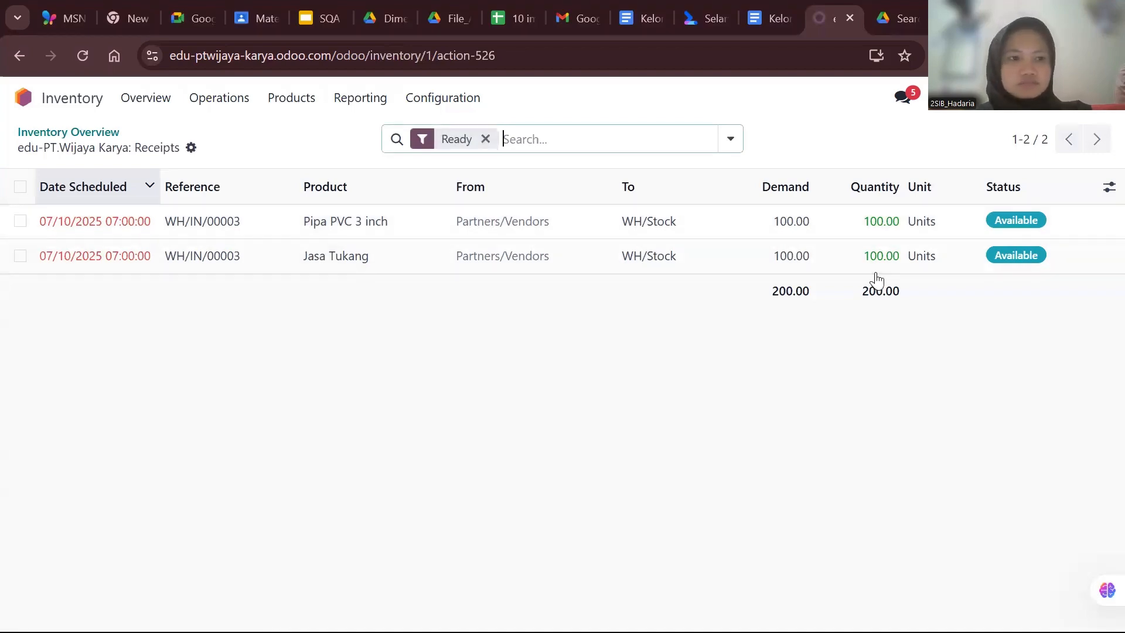
Open the ready receipt from PT Bahan Bangunan Jaya in Inventory and validate it.
{"action": "left_click", "coordinate": [69, 100]}
{"action": "left_click", "coordinate": [373, 454]}
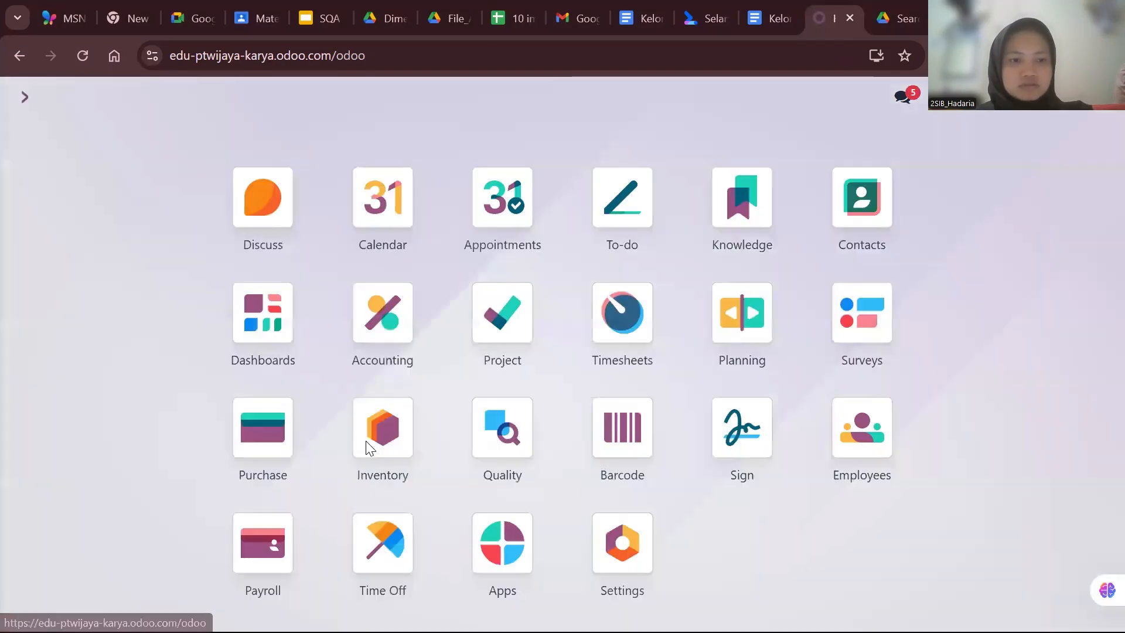
{"action": "left_click", "coordinate": [55, 238]}
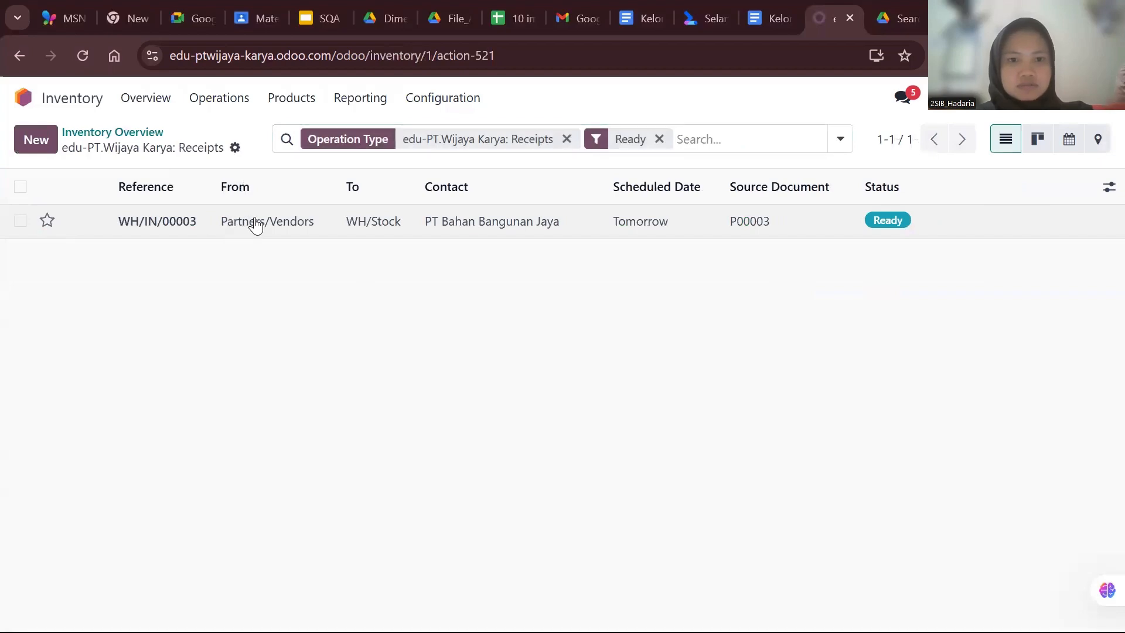
{"action": "left_click", "coordinate": [254, 222]}
{"action": "left_click", "coordinate": [50, 191]}
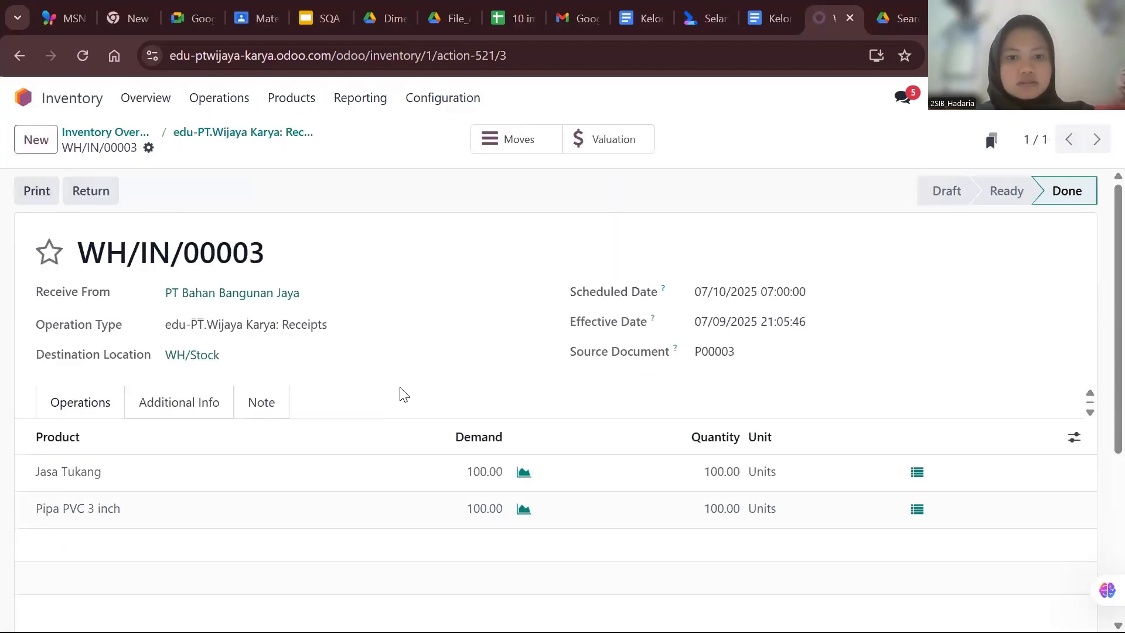
{"action": "scroll", "coordinate": [400, 395], "scroll_direction": "down", "scroll_amount": 4}
{"action": "scroll", "coordinate": [399, 395], "scroll_direction": "up", "scroll_amount": 4}
Switch to Accounting and open the list of vendor bills.
{"action": "key", "text": "alt"}
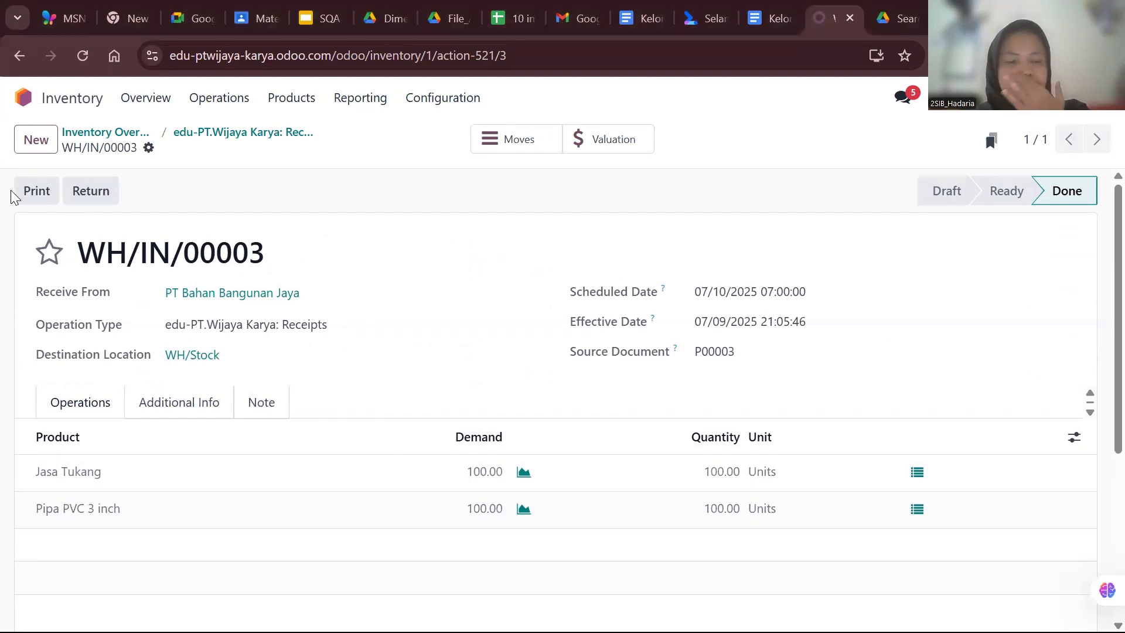
{"action": "key", "text": "alt"}
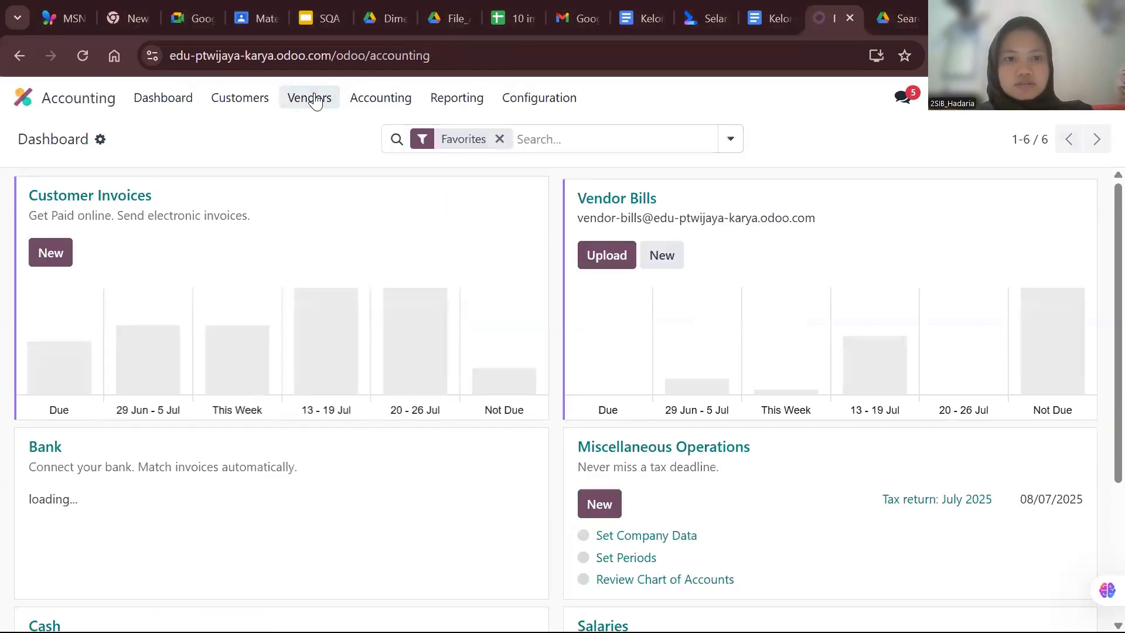
{"action": "left_click", "coordinate": [310, 98]}
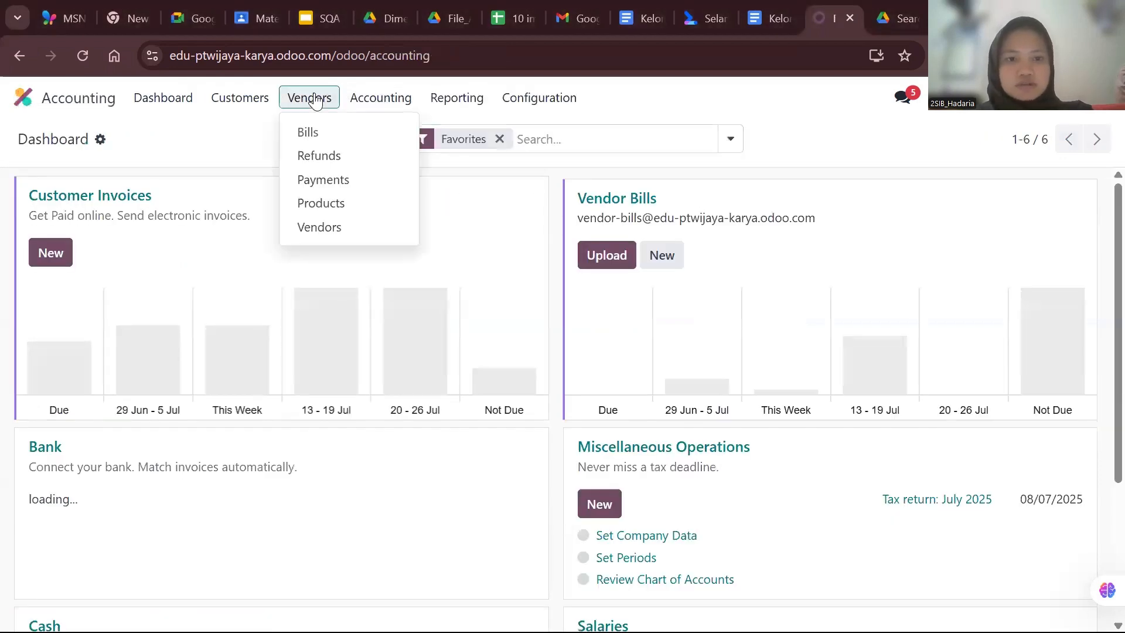
{"action": "left_click", "coordinate": [311, 134]}
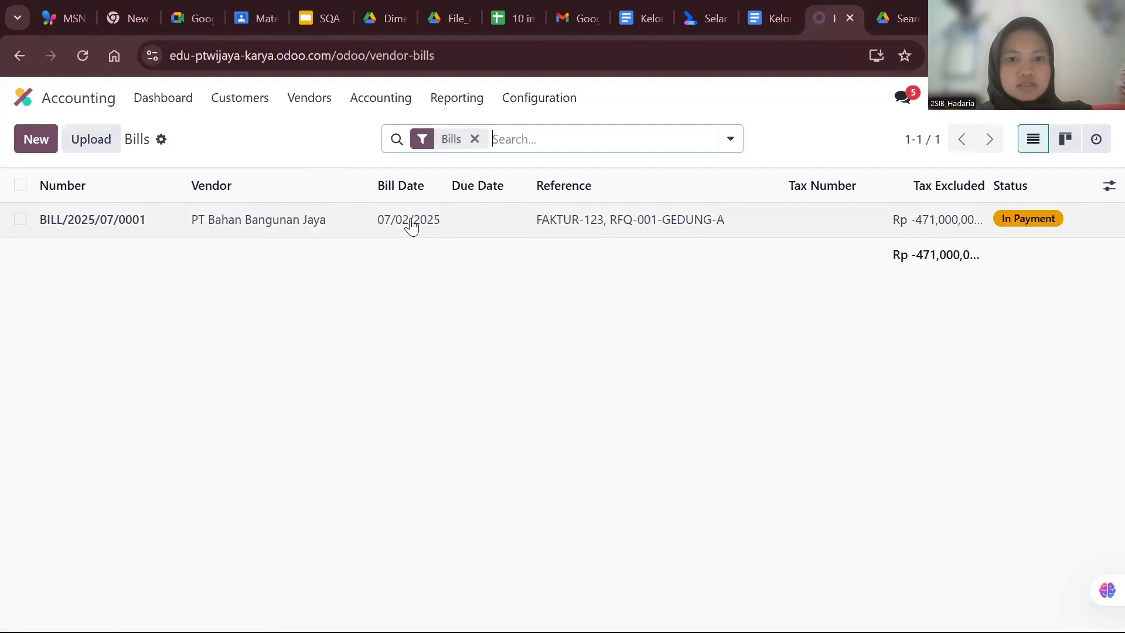
{"action": "key", "text": "alt"}
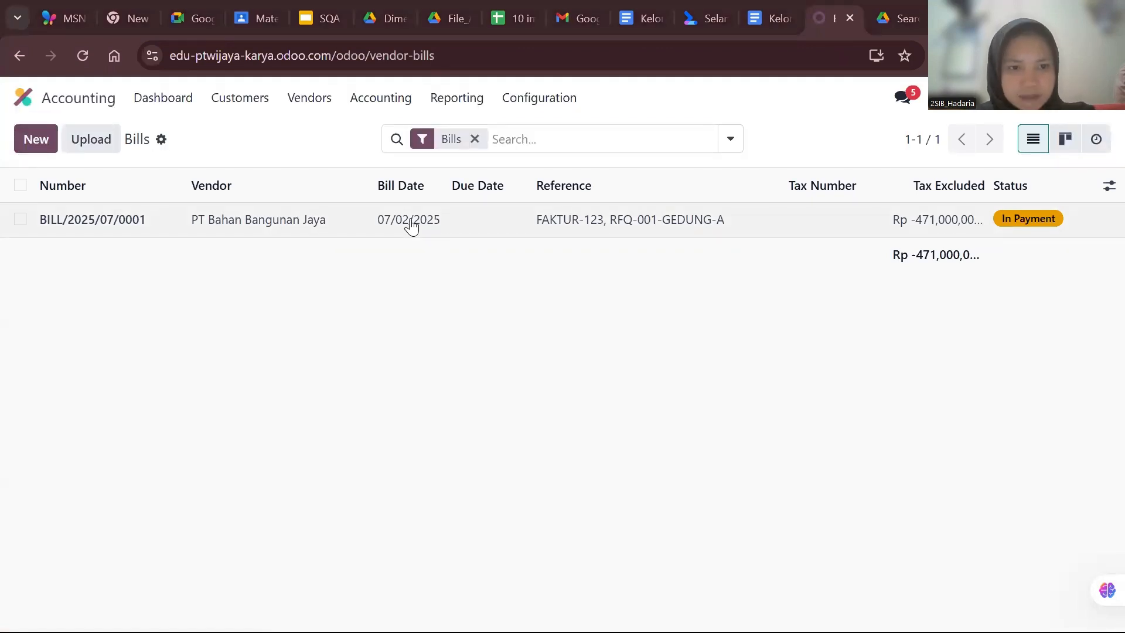
Create a vendor bill for PT Bahan Bangunan Jaya auto-completed from purchase order P00003, and try to confirm it.
{"action": "left_click", "coordinate": [34, 141]}
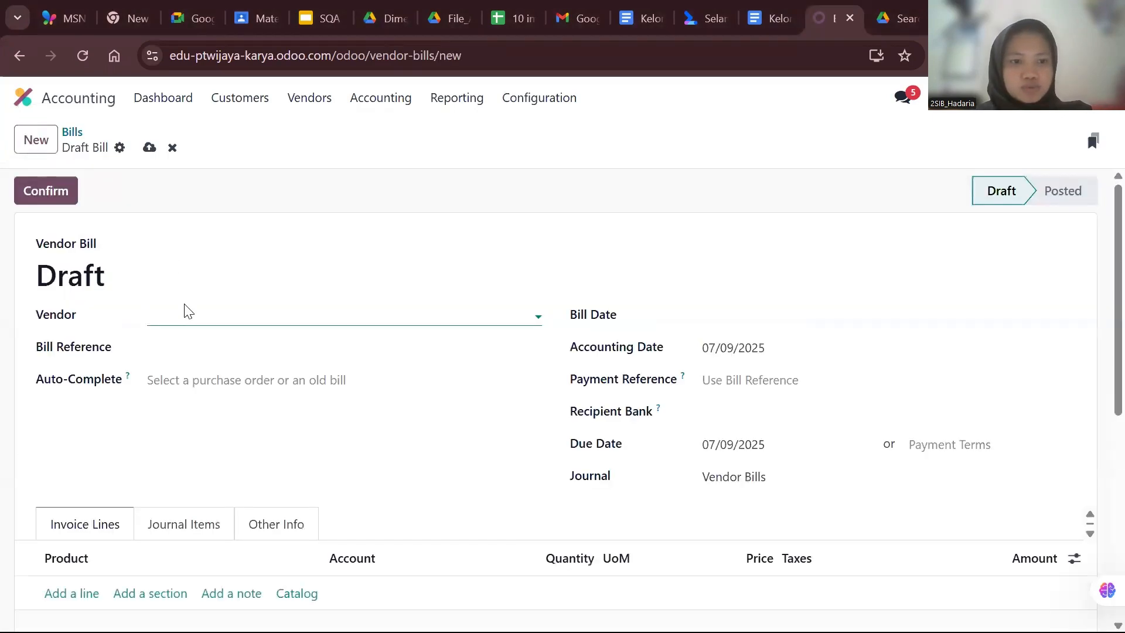
{"action": "left_click", "coordinate": [193, 316]}
{"action": "left_click", "coordinate": [220, 351]}
{"action": "scroll", "coordinate": [219, 349], "scroll_direction": "down", "scroll_amount": 2}
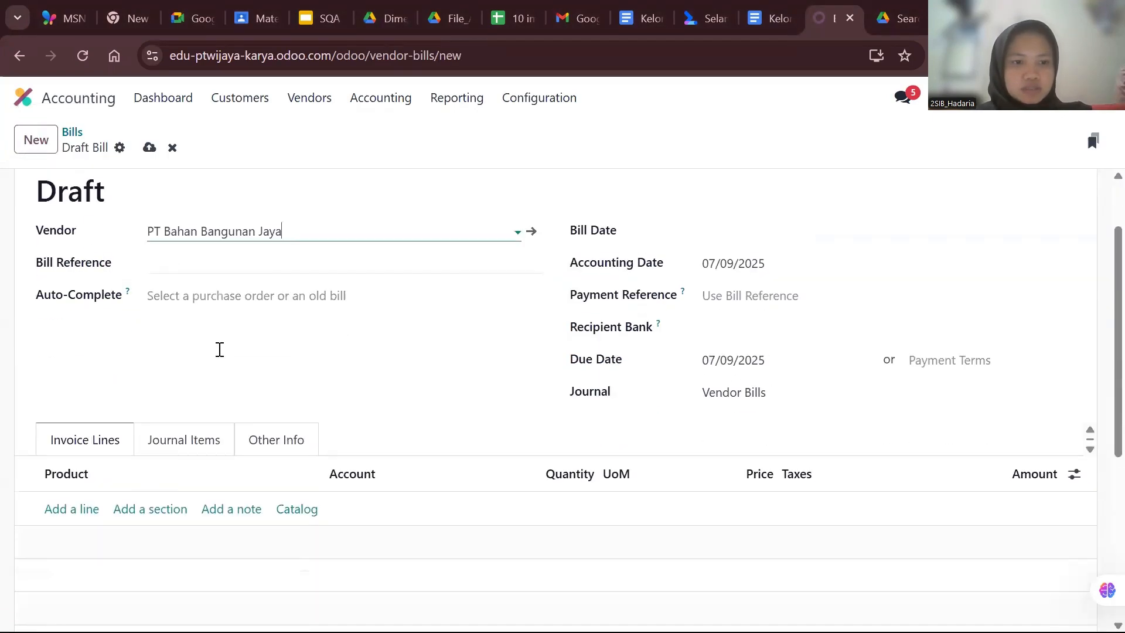
{"action": "left_click", "coordinate": [228, 273]}
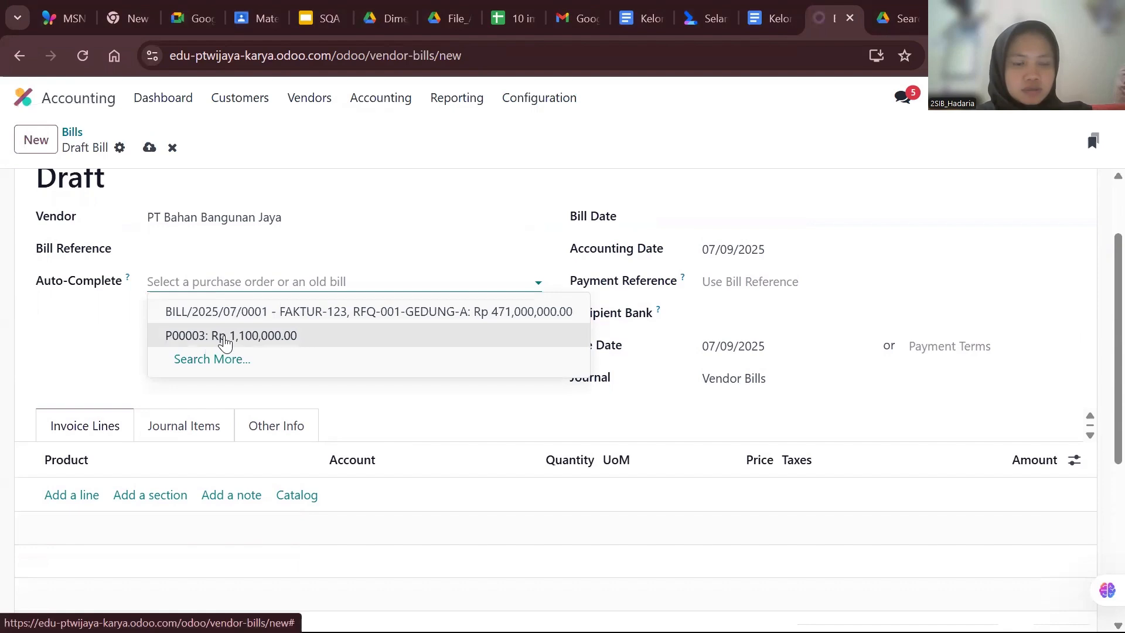
{"action": "left_click", "coordinate": [226, 337]}
{"action": "scroll", "coordinate": [222, 343], "scroll_direction": "down", "scroll_amount": 4}
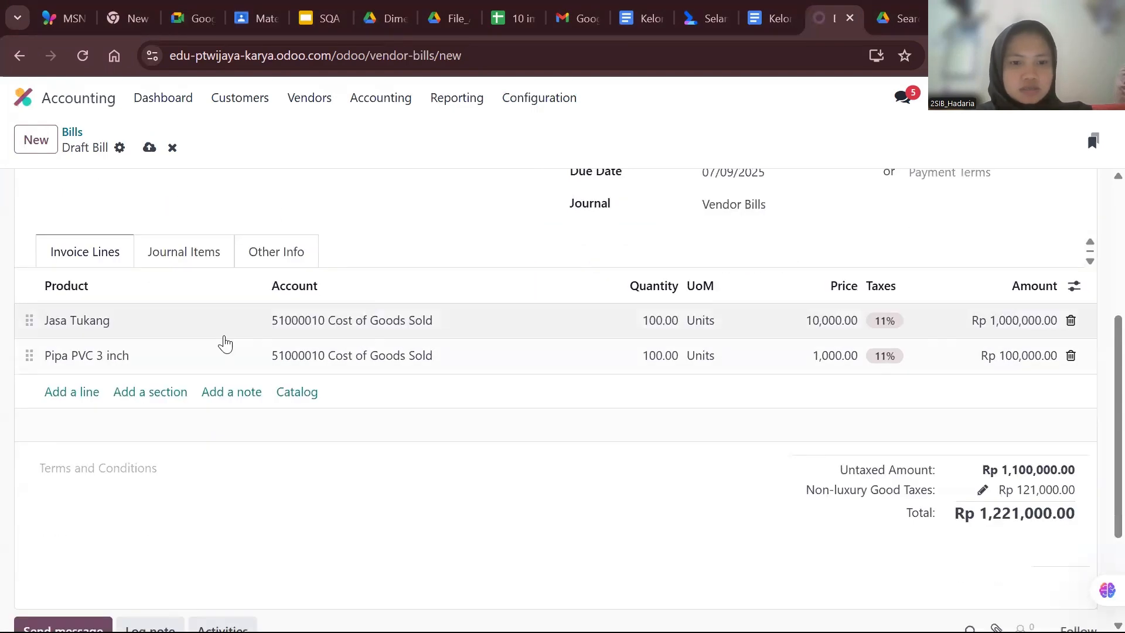
{"action": "scroll", "coordinate": [650, 381], "scroll_direction": "up", "scroll_amount": 5}
{"action": "scroll", "coordinate": [649, 382], "scroll_direction": "up", "scroll_amount": 1}
{"action": "scroll", "coordinate": [649, 382], "scroll_direction": "down", "scroll_amount": 5}
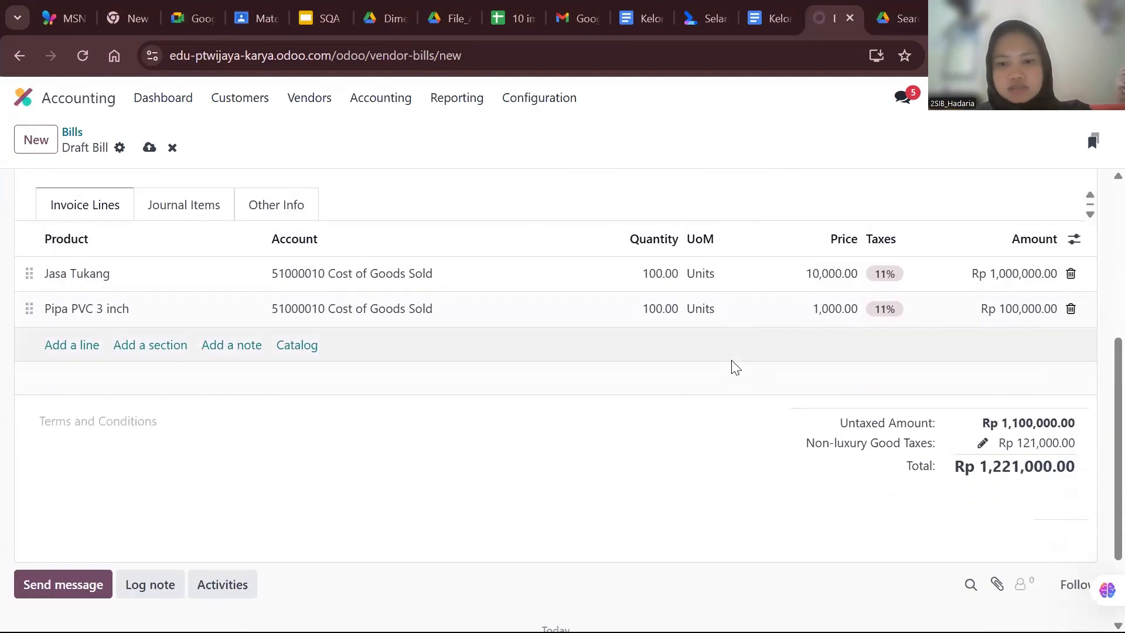
{"action": "scroll", "coordinate": [733, 367], "scroll_direction": "up", "scroll_amount": 5}
{"action": "left_click", "coordinate": [43, 190]}
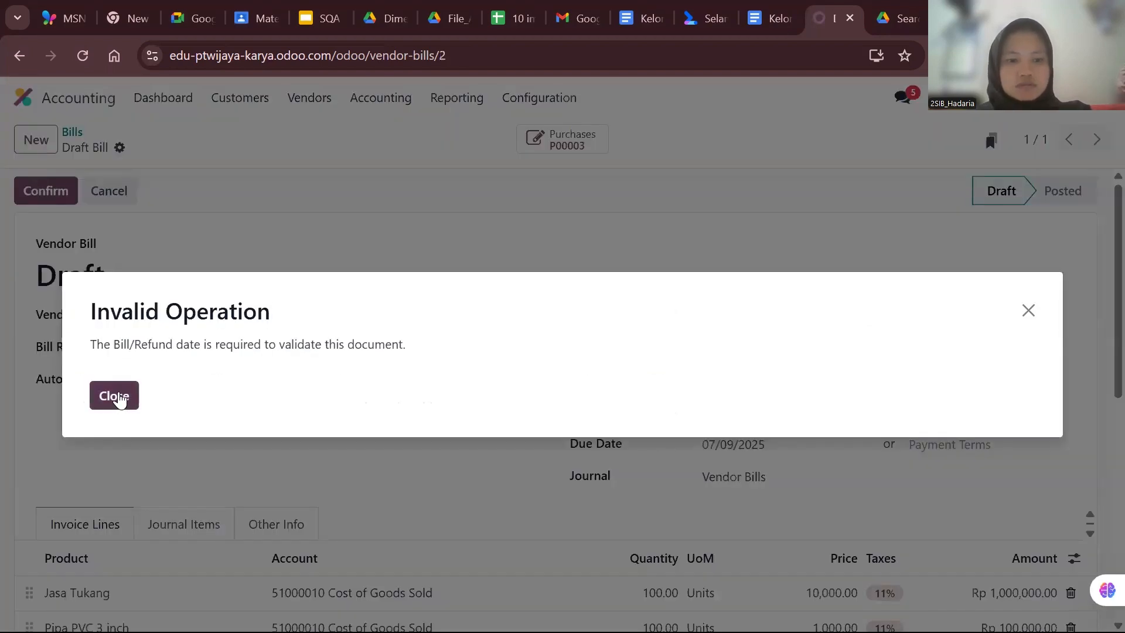
{"action": "left_click", "coordinate": [115, 395]}
Add the lines of the old bill BILL/2025/07/0001 to the draft bill through auto-complete and review the invoice lines.
{"action": "scroll", "coordinate": [374, 316], "scroll_direction": "down", "scroll_amount": 2}
{"action": "left_click", "coordinate": [295, 273]}
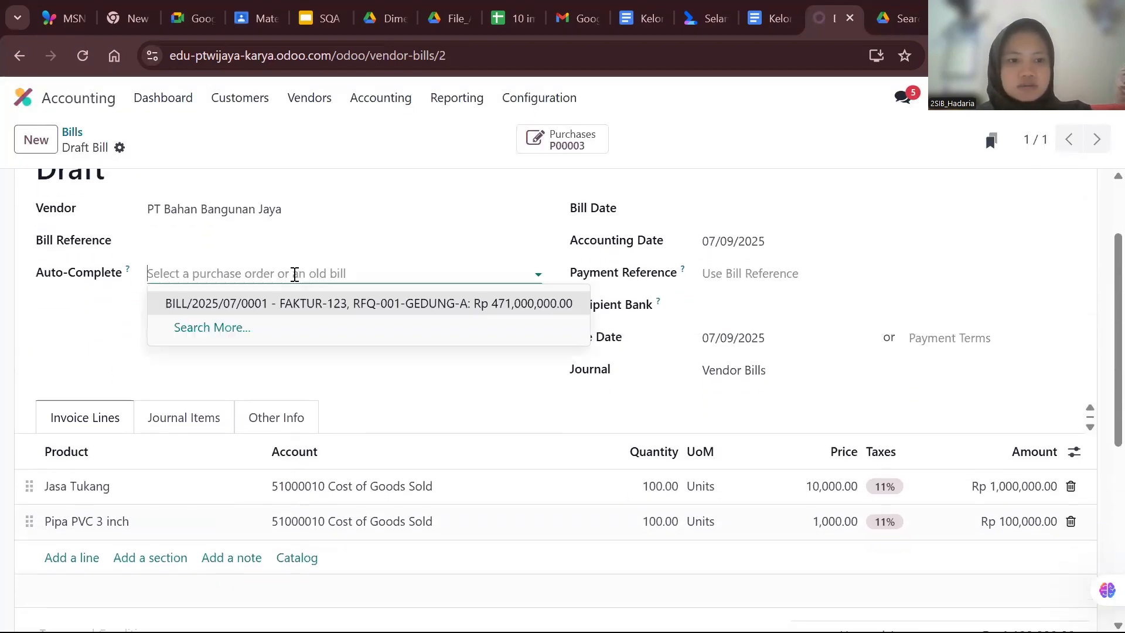
{"action": "left_click", "coordinate": [249, 304]}
{"action": "scroll", "coordinate": [249, 305], "scroll_direction": "down", "scroll_amount": 6}
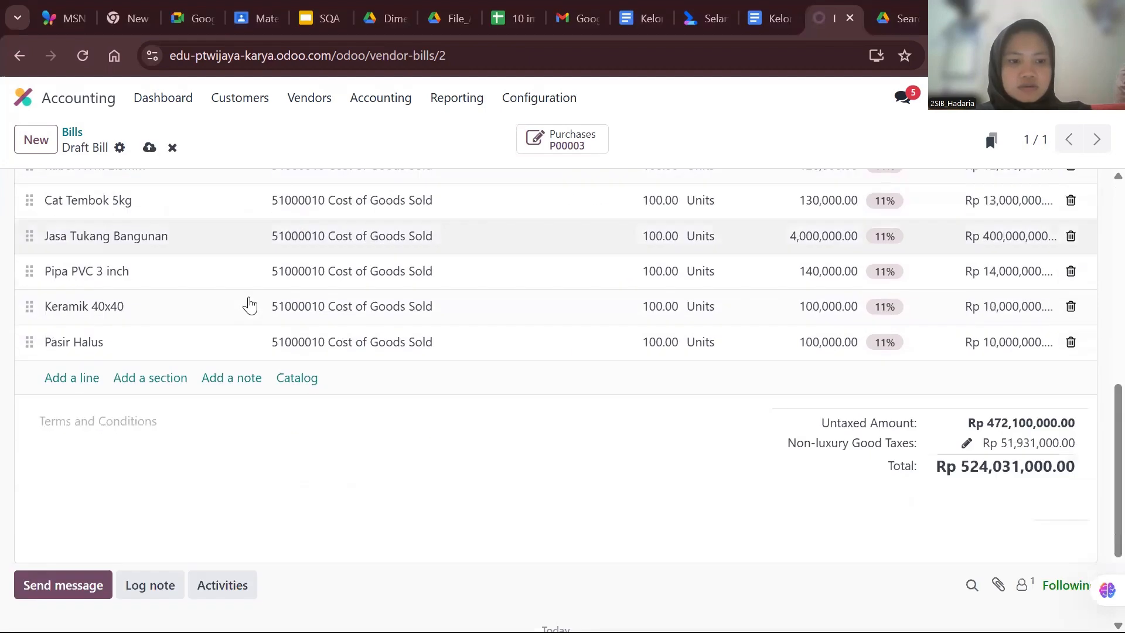
{"action": "scroll", "coordinate": [249, 304], "scroll_direction": "down", "scroll_amount": 2}
{"action": "scroll", "coordinate": [249, 304], "scroll_direction": "up", "scroll_amount": 8}
{"action": "scroll", "coordinate": [249, 304], "scroll_direction": "down", "scroll_amount": 3}
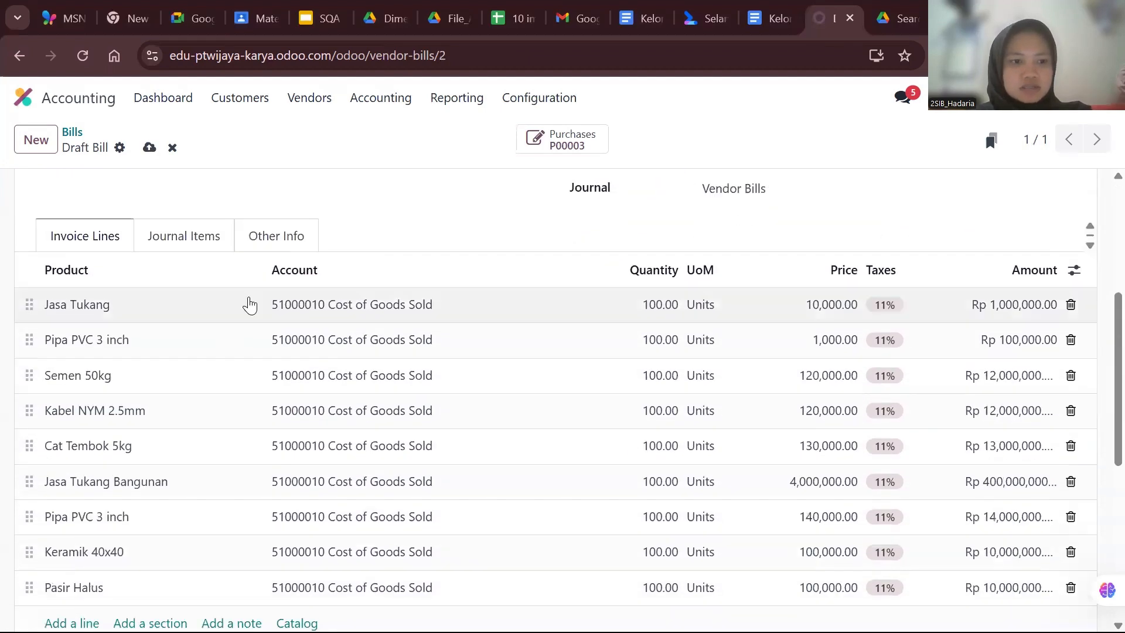
{"action": "scroll", "coordinate": [249, 304], "scroll_direction": "down", "scroll_amount": 3}
{"action": "scroll", "coordinate": [238, 340], "scroll_direction": "up", "scroll_amount": 10}
Check the full search list of auto-complete sources for the draft bill and return to the vendor bills list.
{"action": "left_click", "coordinate": [225, 375]}
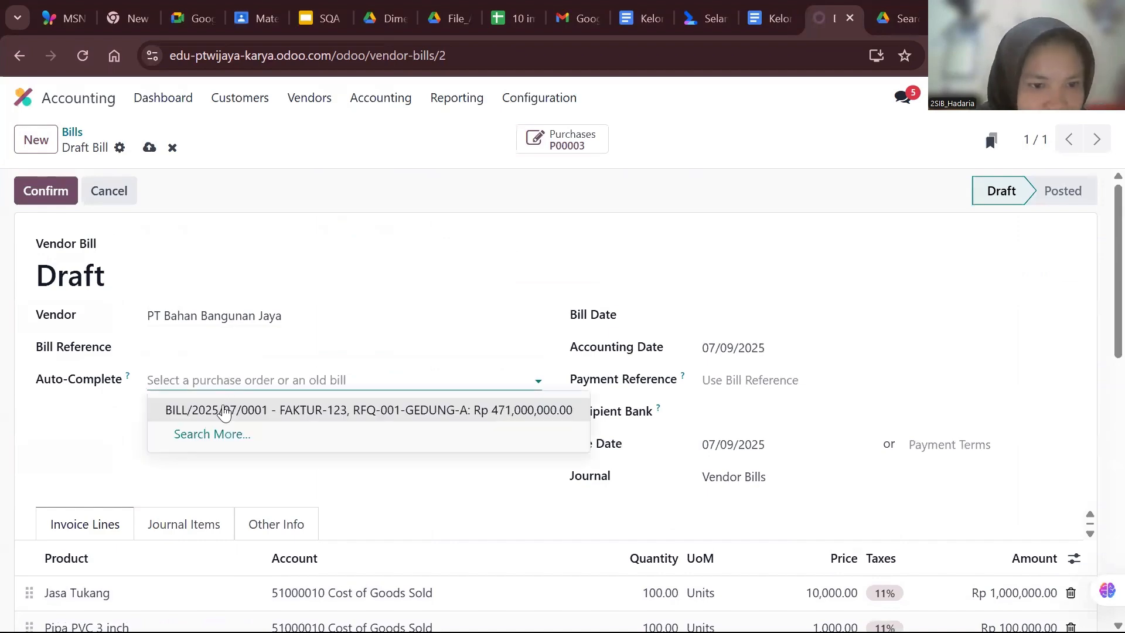
{"action": "left_click", "coordinate": [218, 435]}
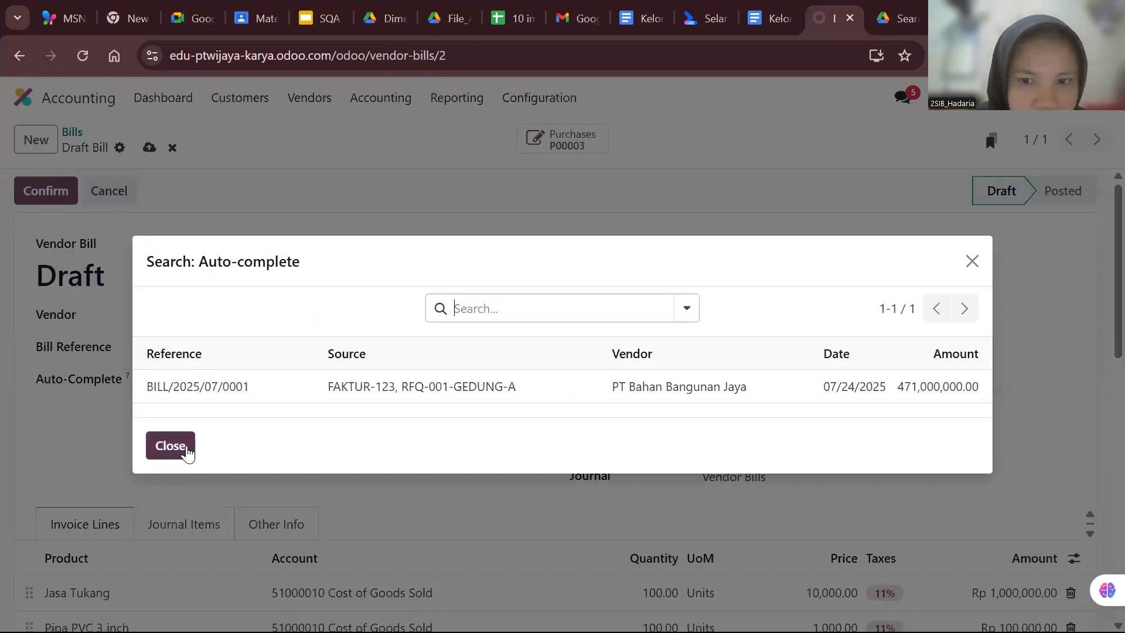
{"action": "left_click", "coordinate": [171, 446]}
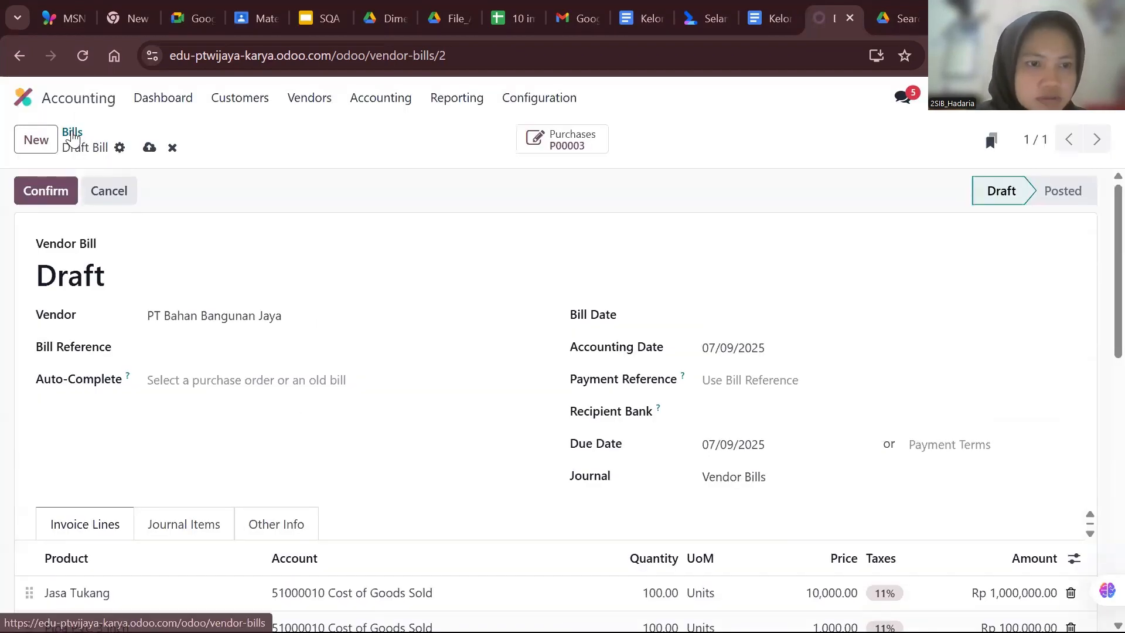
{"action": "left_click", "coordinate": [72, 132]}
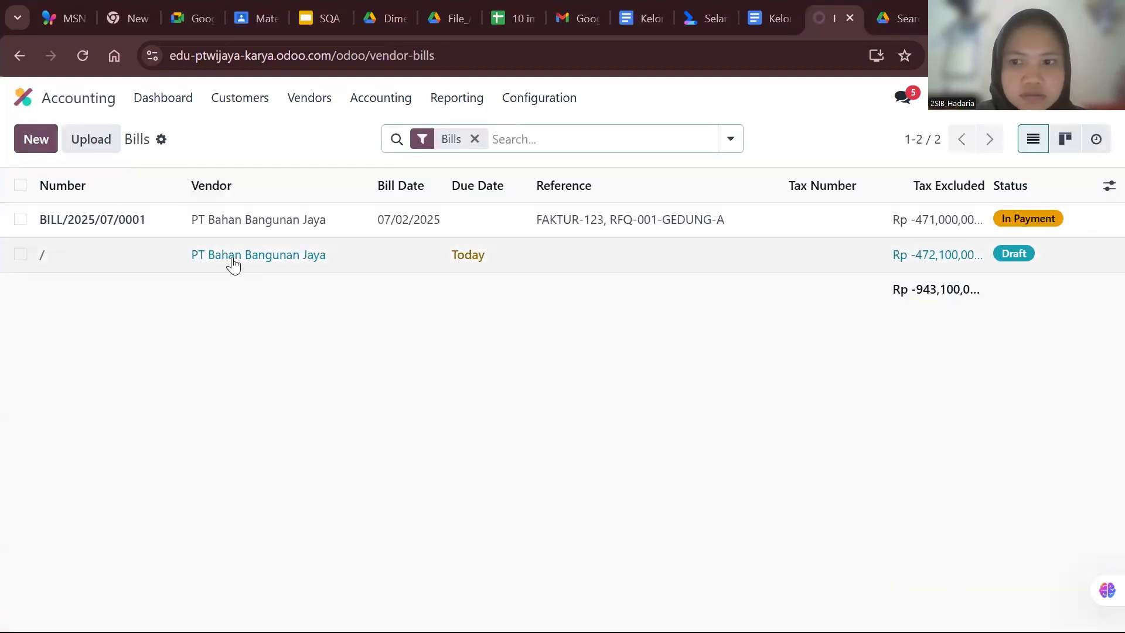
Create another draft bill for PT Bahan Bangunan Jaya, check its auto-complete sources and return to the bills list without adding lines.
{"action": "left_click", "coordinate": [29, 145]}
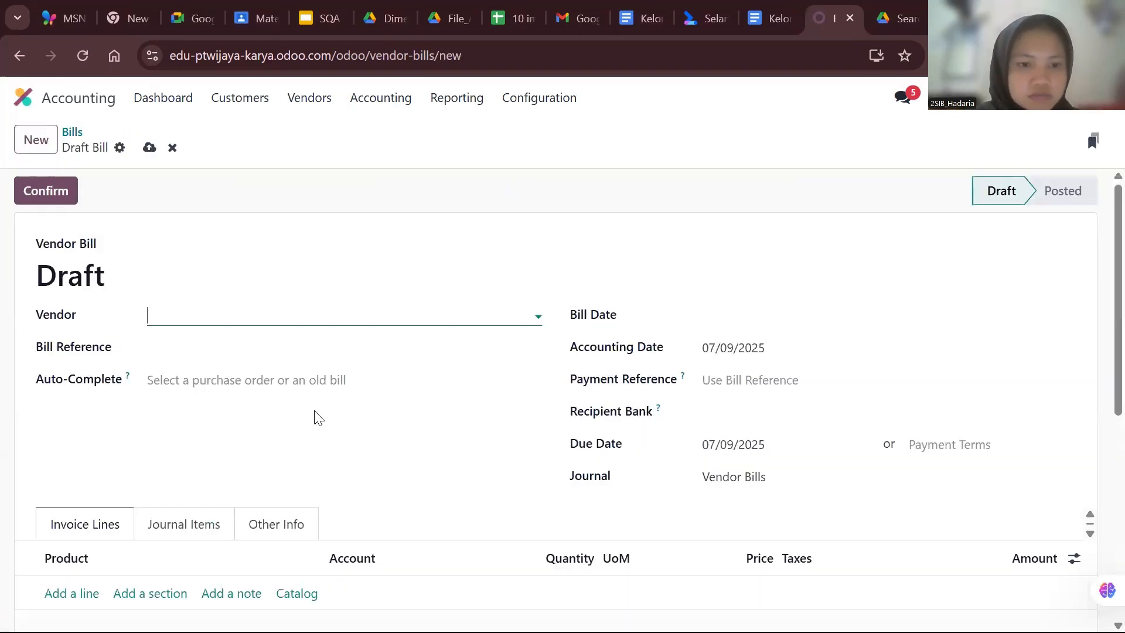
{"action": "left_click_drag", "start_coordinate": [315, 413], "coordinate": [269, 332]}
{"action": "left_click", "coordinate": [262, 313]}
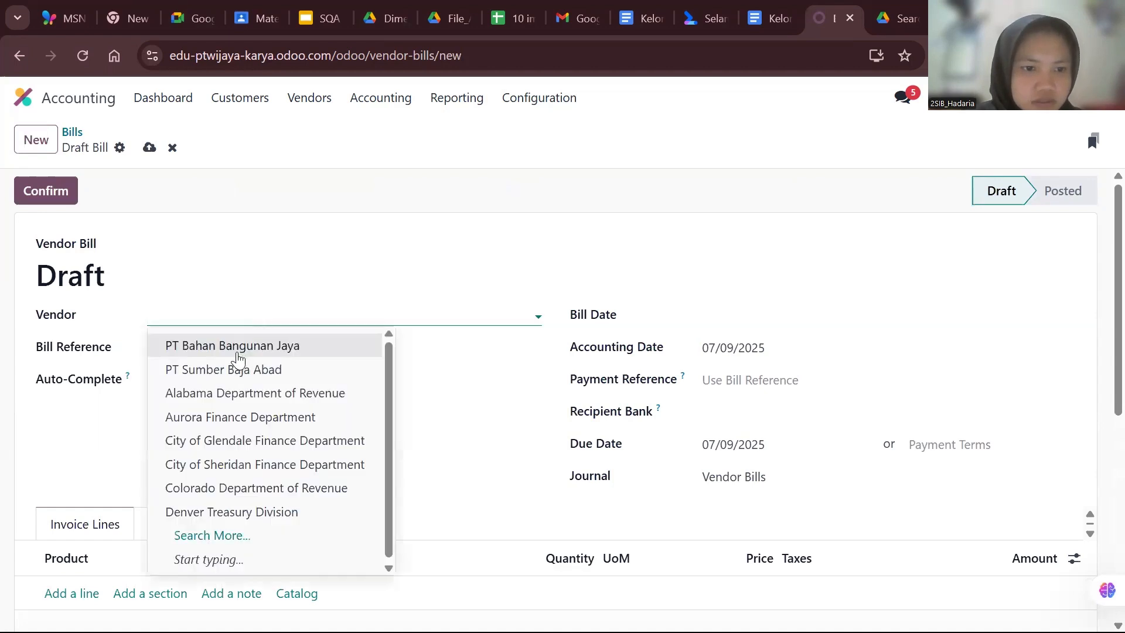
{"action": "left_click", "coordinate": [239, 346]}
{"action": "left_click", "coordinate": [232, 382]}
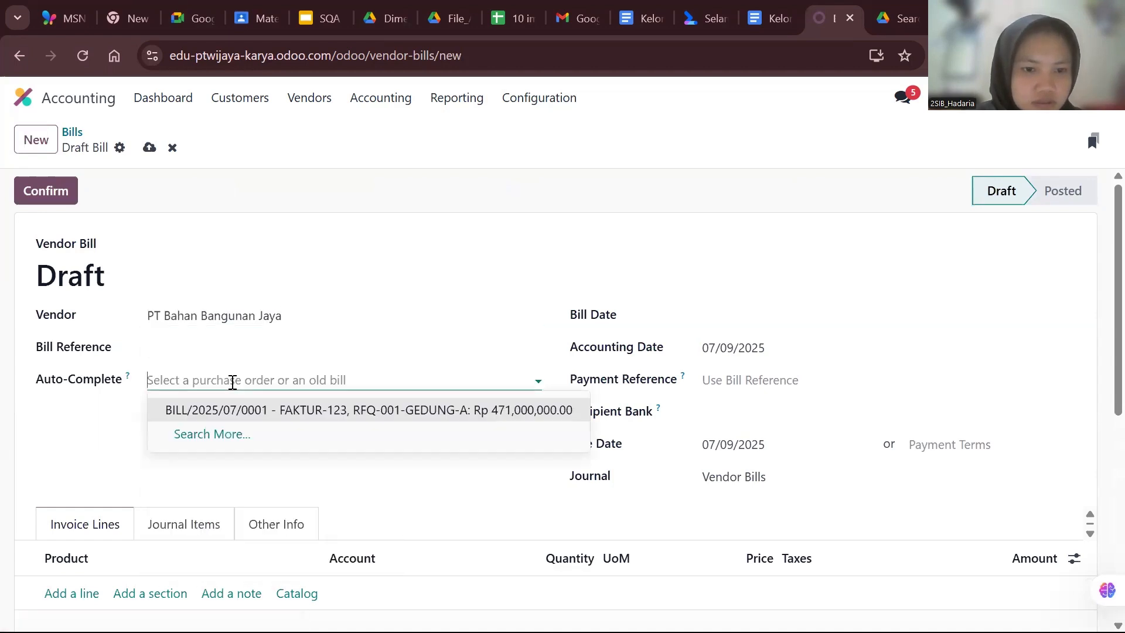
{"action": "left_click", "coordinate": [72, 131]}
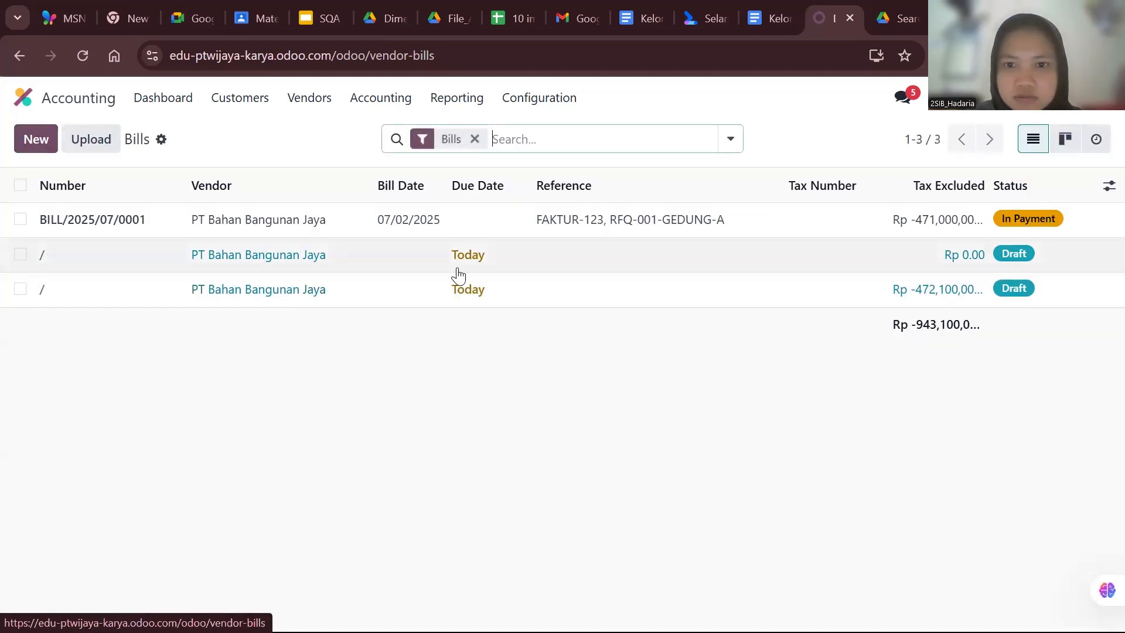
Open the draft bill that contains the invoice lines, set its bill date to 07/10/2025 and confirm it.
{"action": "left_click", "coordinate": [381, 294]}
{"action": "left_click", "coordinate": [52, 192]}
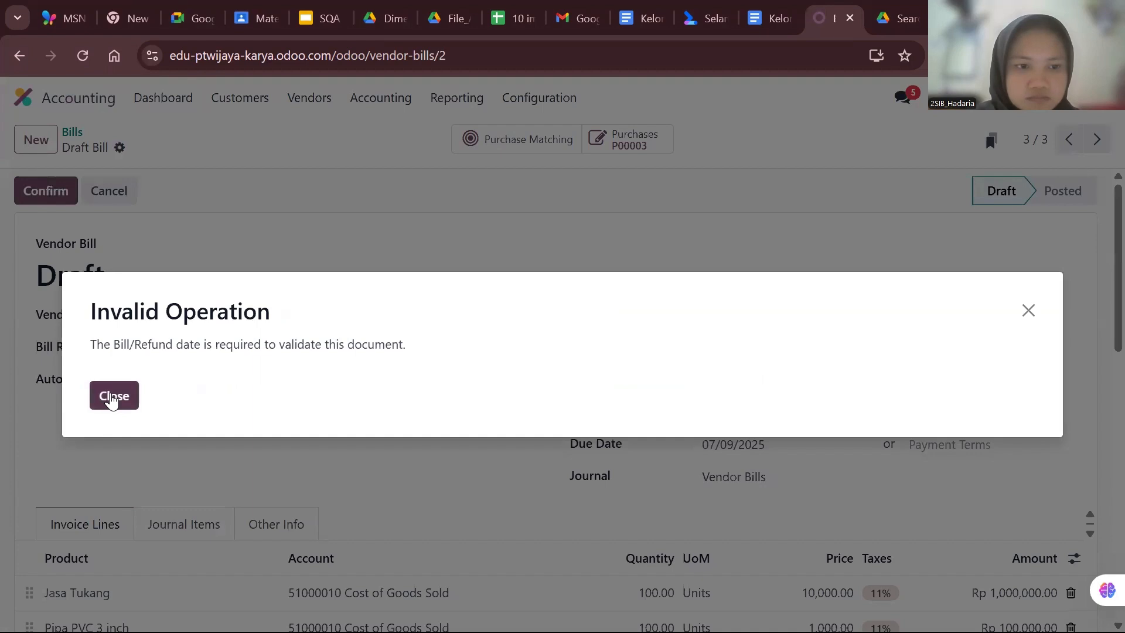
{"action": "left_click", "coordinate": [114, 396]}
{"action": "left_click", "coordinate": [702, 319]}
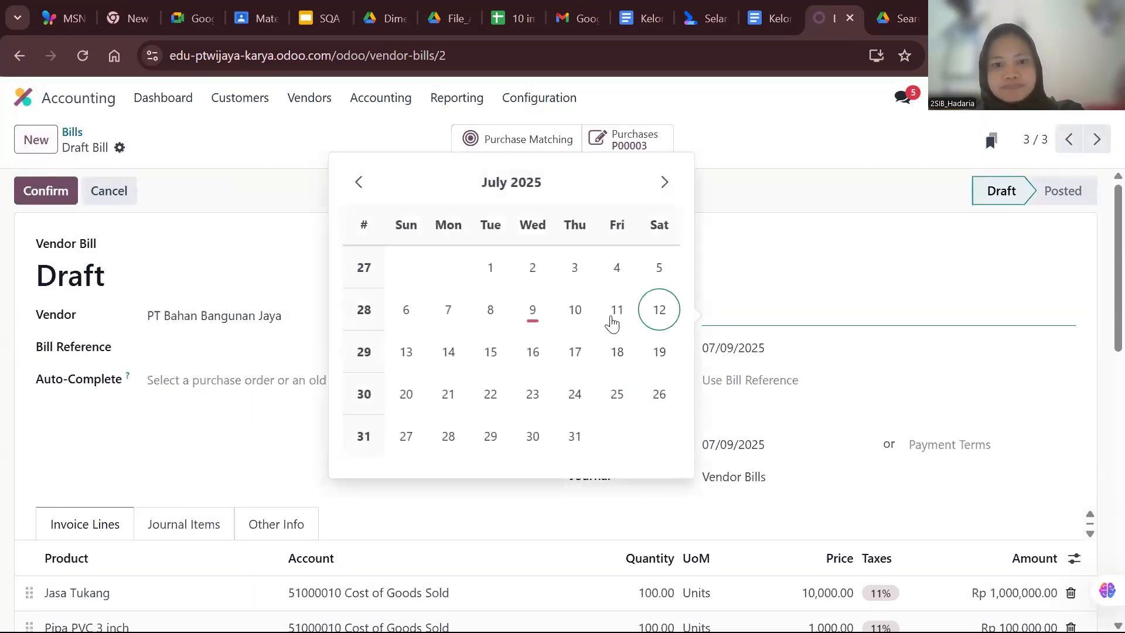
{"action": "left_click", "coordinate": [575, 310]}
{"action": "left_click", "coordinate": [59, 195]}
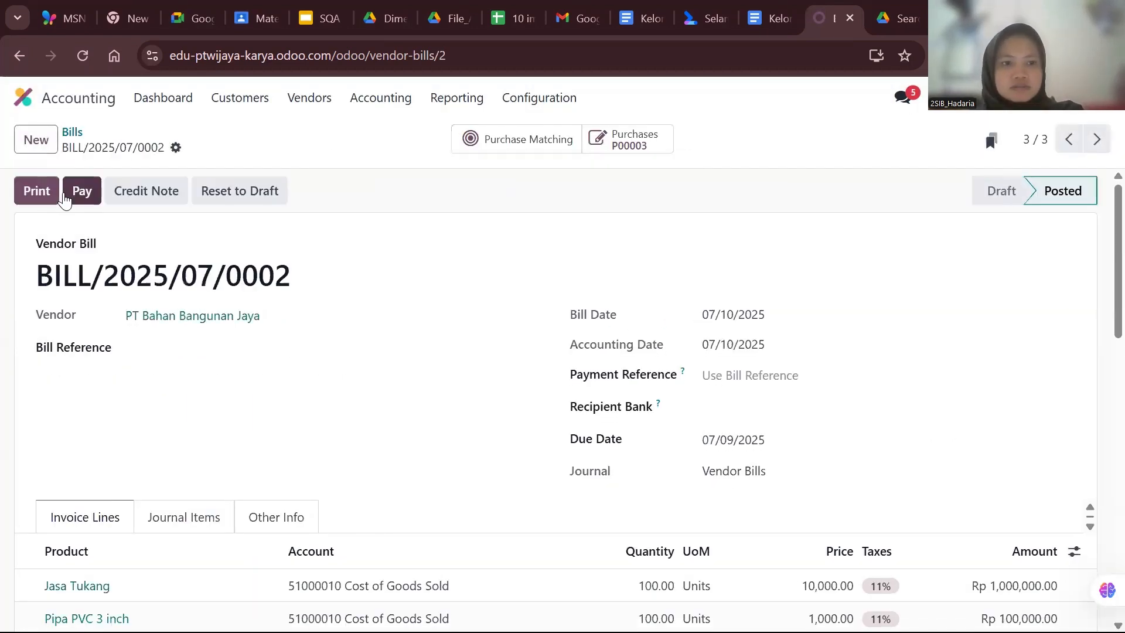
{"action": "scroll", "coordinate": [314, 409], "scroll_direction": "down", "scroll_amount": 2}
{"action": "scroll", "coordinate": [314, 409], "scroll_direction": "up", "scroll_amount": 2}
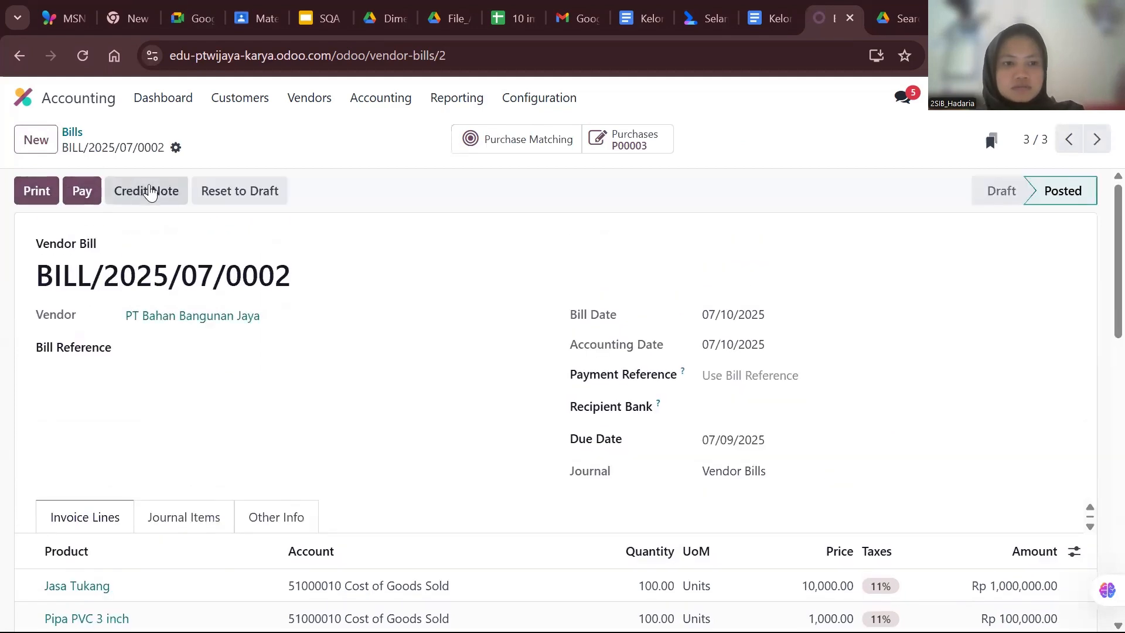
{"action": "key", "text": "alt"}
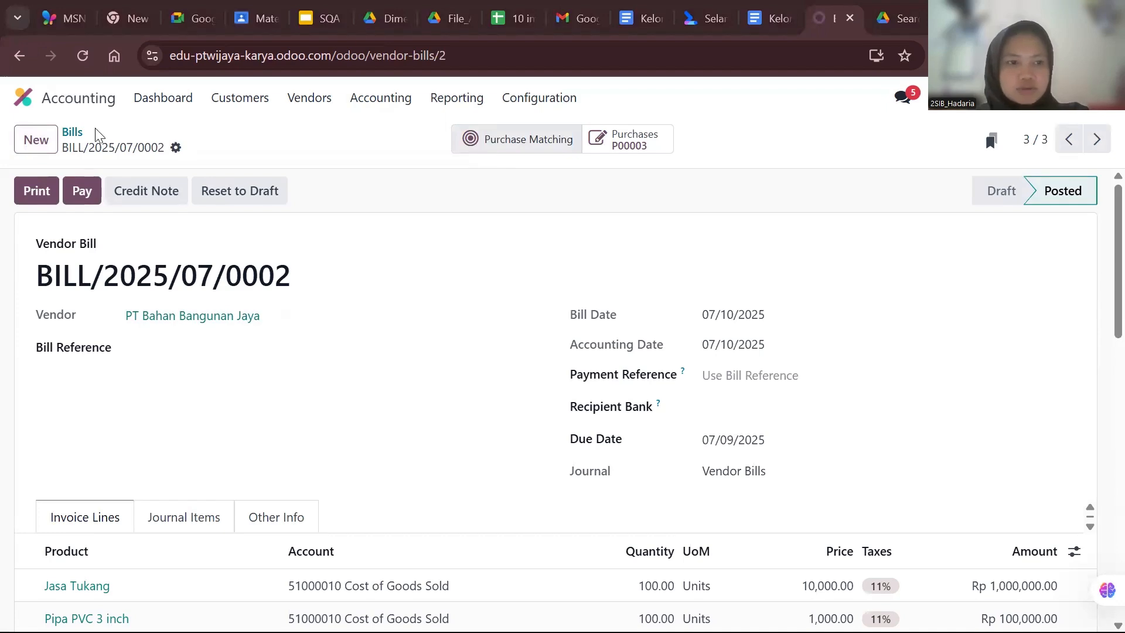
Switch to Employees and start a new employee record, entering the employee's name.
{"action": "left_click", "coordinate": [23, 98]}
{"action": "left_click", "coordinate": [847, 432]}
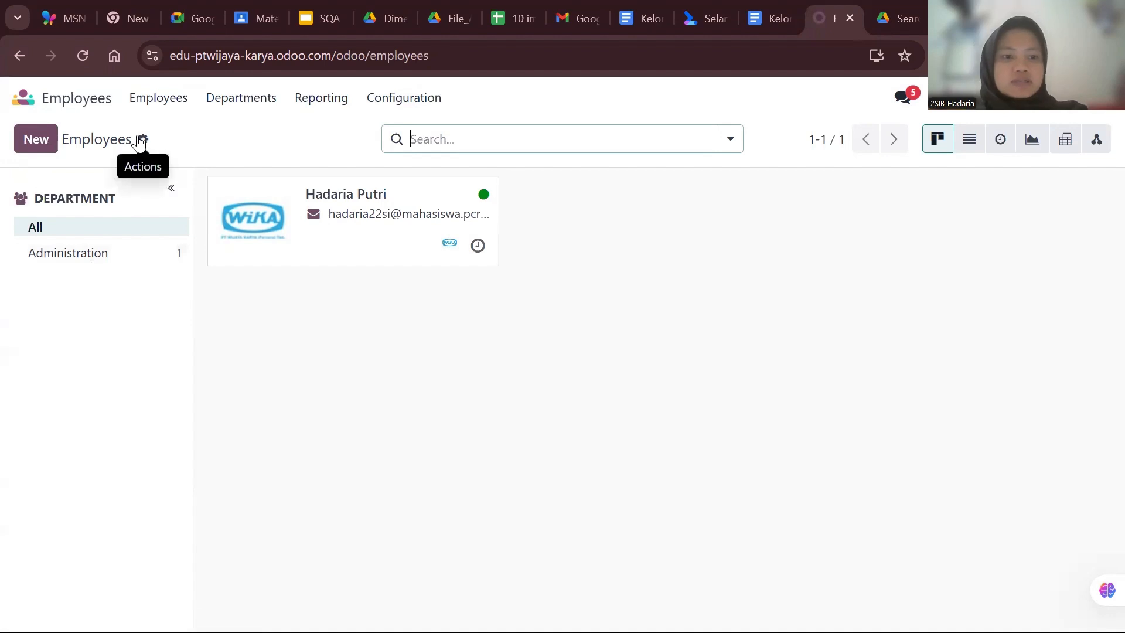
{"action": "left_click", "coordinate": [41, 139]}
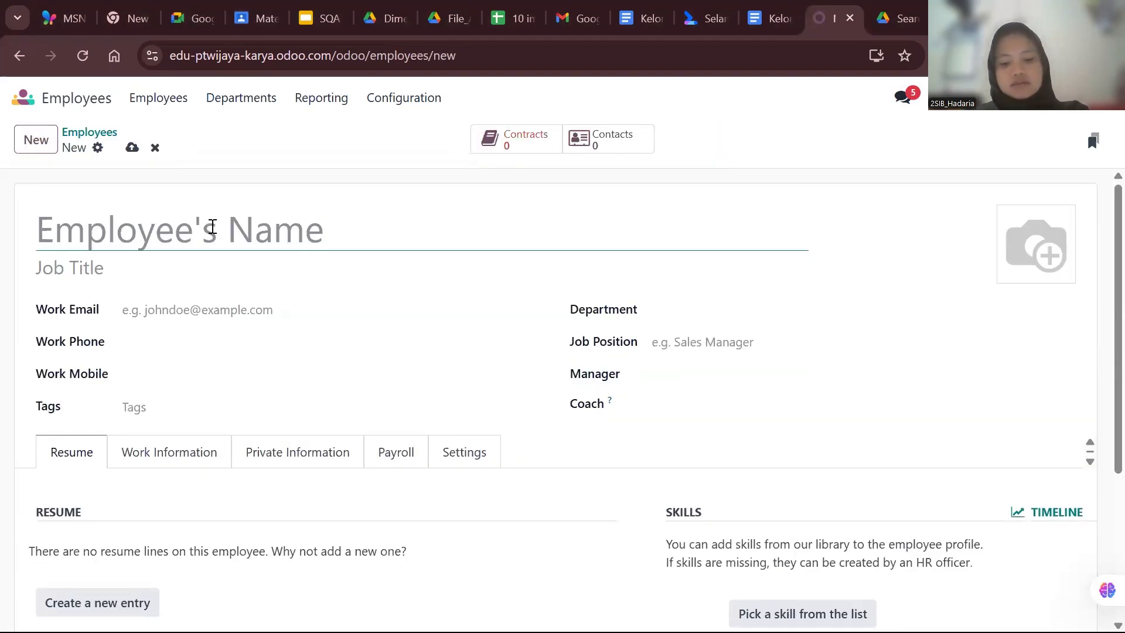
{"action": "type", "text": "Satria"}
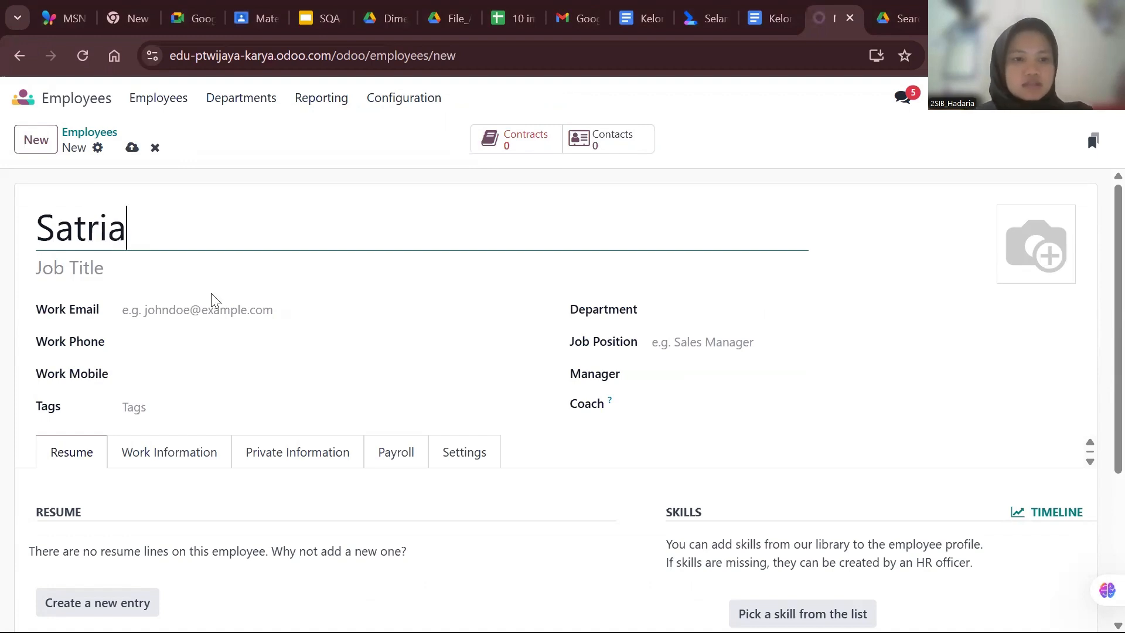
Look over the new employee's work contact and department fields and save the record by returning to the employee list.
{"action": "left_click", "coordinate": [213, 310]}
{"action": "left_click", "coordinate": [197, 339]}
{"action": "left_click", "coordinate": [197, 309]}
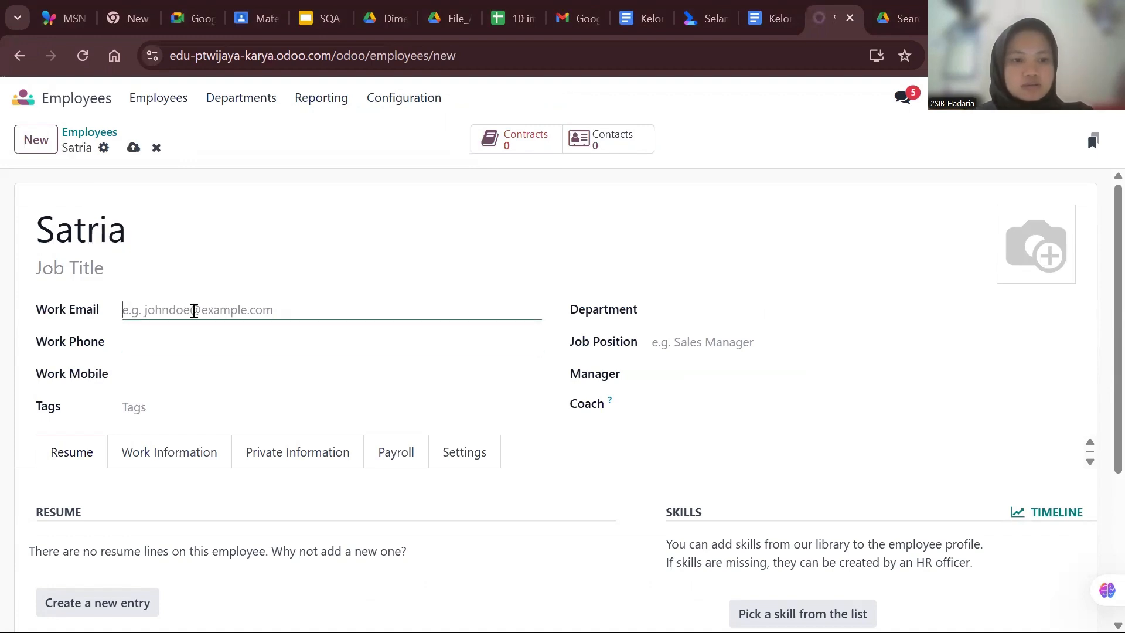
{"action": "left_click", "coordinate": [195, 374]}
{"action": "left_click", "coordinate": [686, 309]}
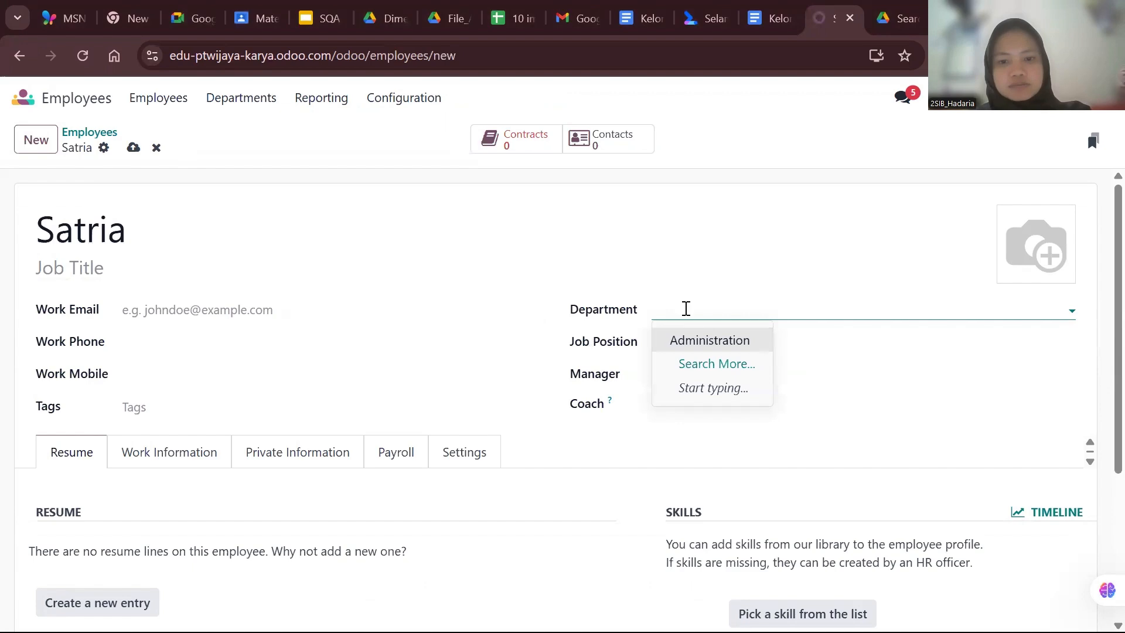
{"action": "scroll", "coordinate": [686, 309], "scroll_direction": "down", "scroll_amount": 1}
{"action": "scroll", "coordinate": [477, 397], "scroll_direction": "down", "scroll_amount": 3}
{"action": "scroll", "coordinate": [389, 334], "scroll_direction": "up", "scroll_amount": 4}
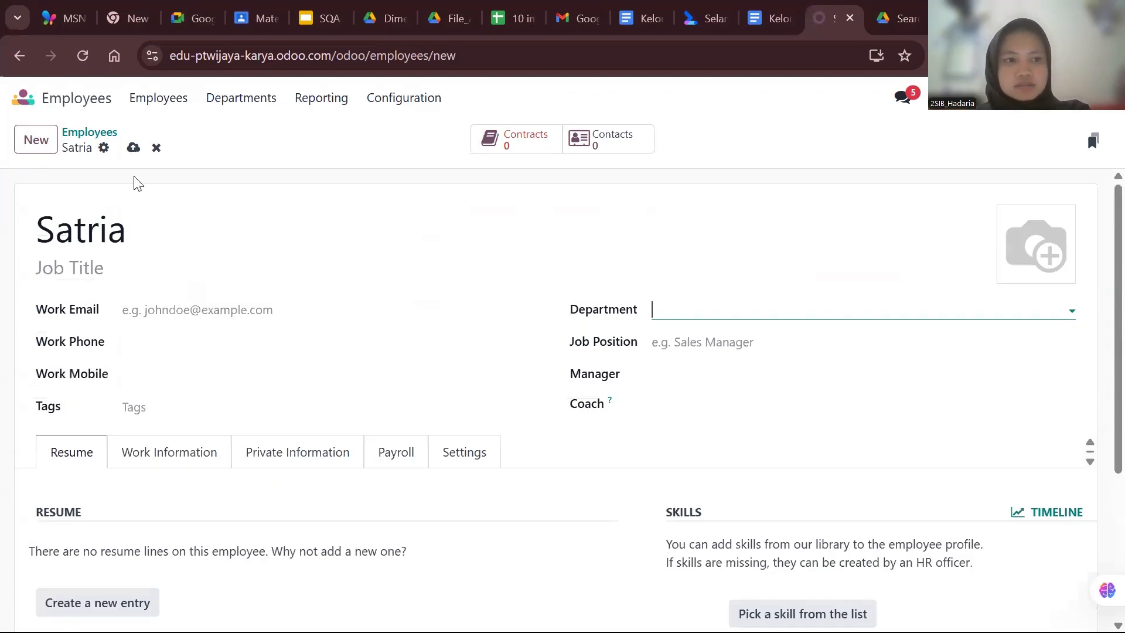
{"action": "left_click", "coordinate": [88, 133]}
Open the existing Administration department employee's record and view its details.
{"action": "left_click", "coordinate": [429, 220]}
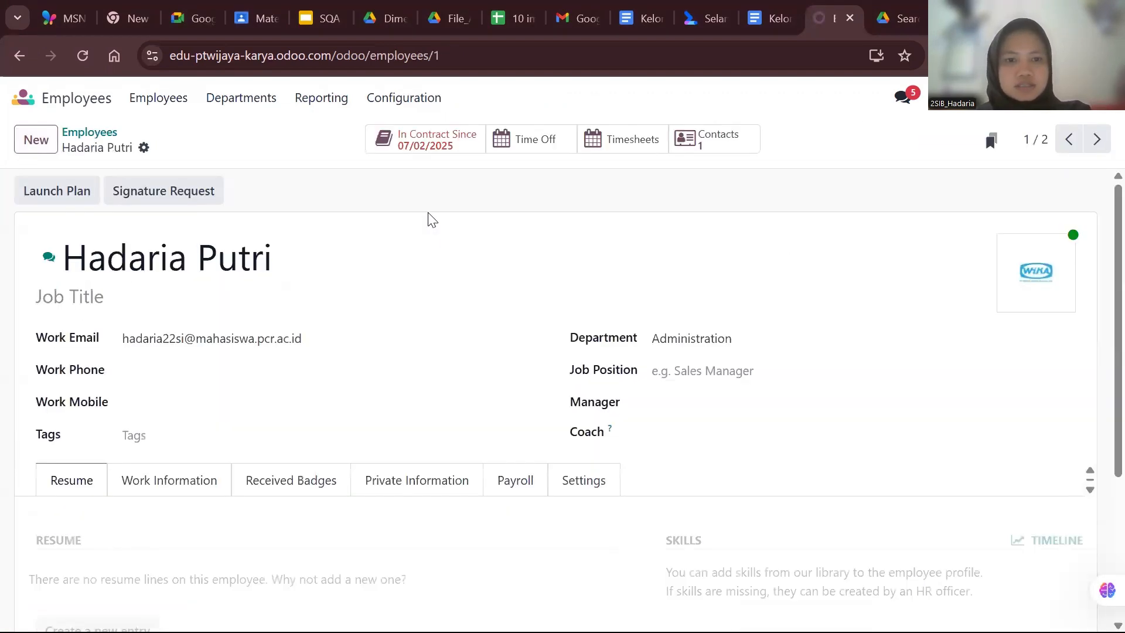
{"action": "scroll", "coordinate": [395, 415], "scroll_direction": "down", "scroll_amount": 1}
{"action": "scroll", "coordinate": [394, 409], "scroll_direction": "up", "scroll_amount": 1}
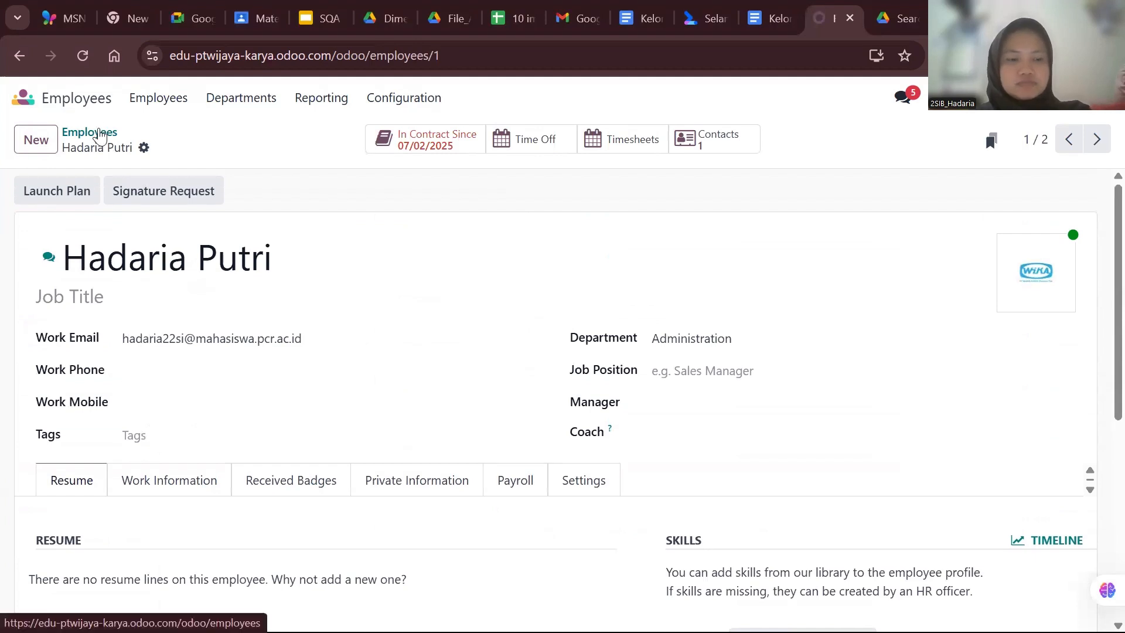
View the departments overview and list the employees of the Administration department.
{"action": "left_click", "coordinate": [92, 133]}
{"action": "key", "text": "alt"}
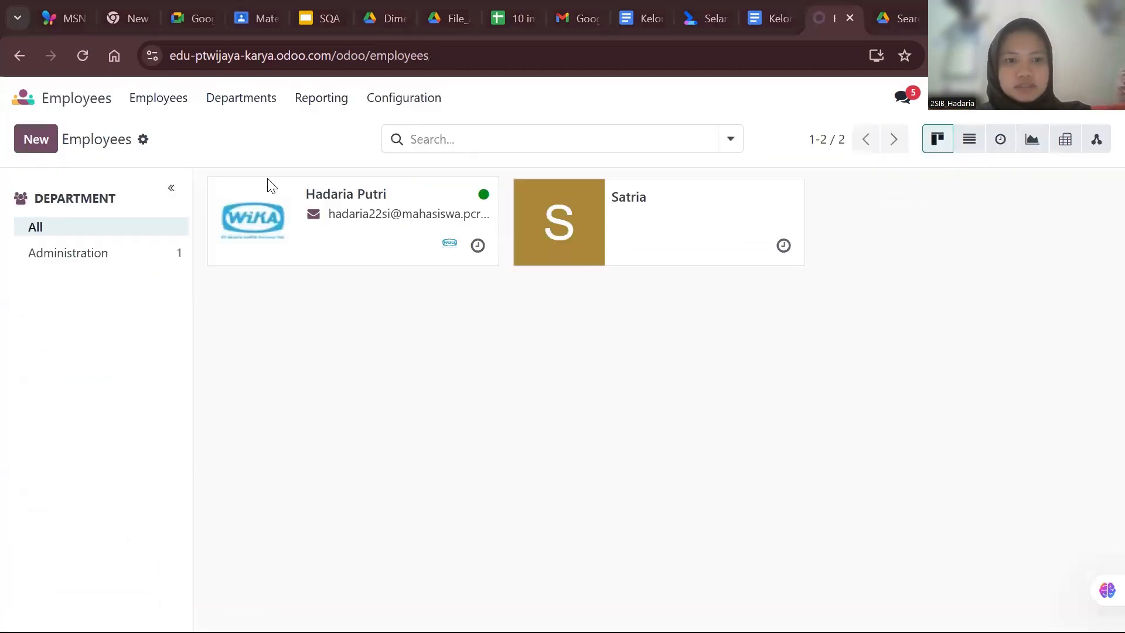
{"action": "left_click", "coordinate": [245, 103]}
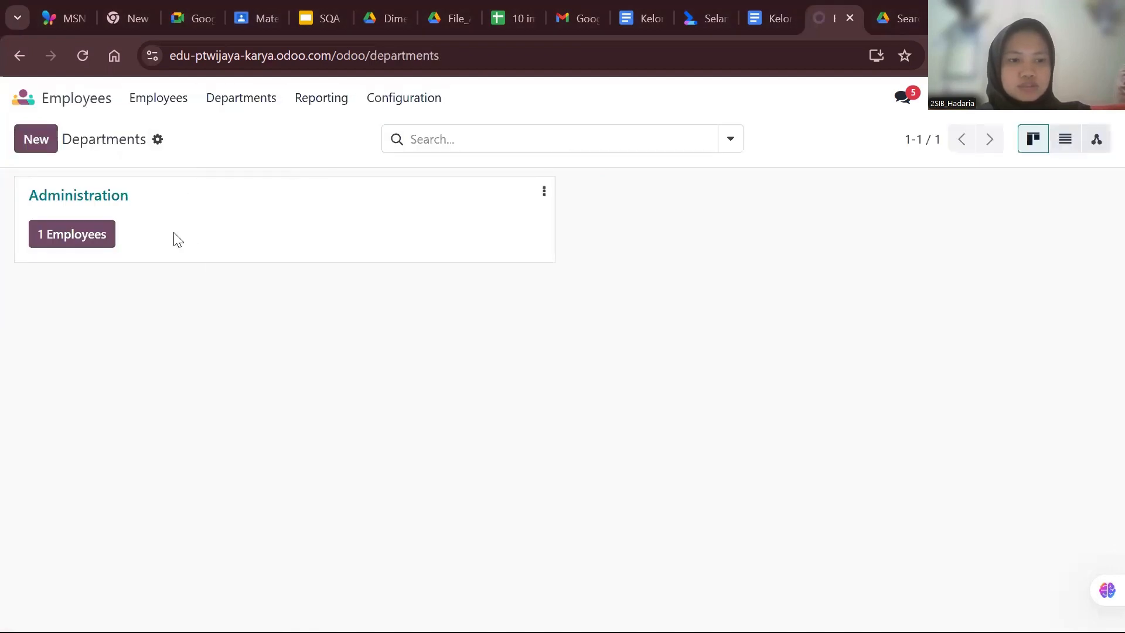
{"action": "left_click", "coordinate": [90, 237]}
{"action": "key", "text": "alt"}
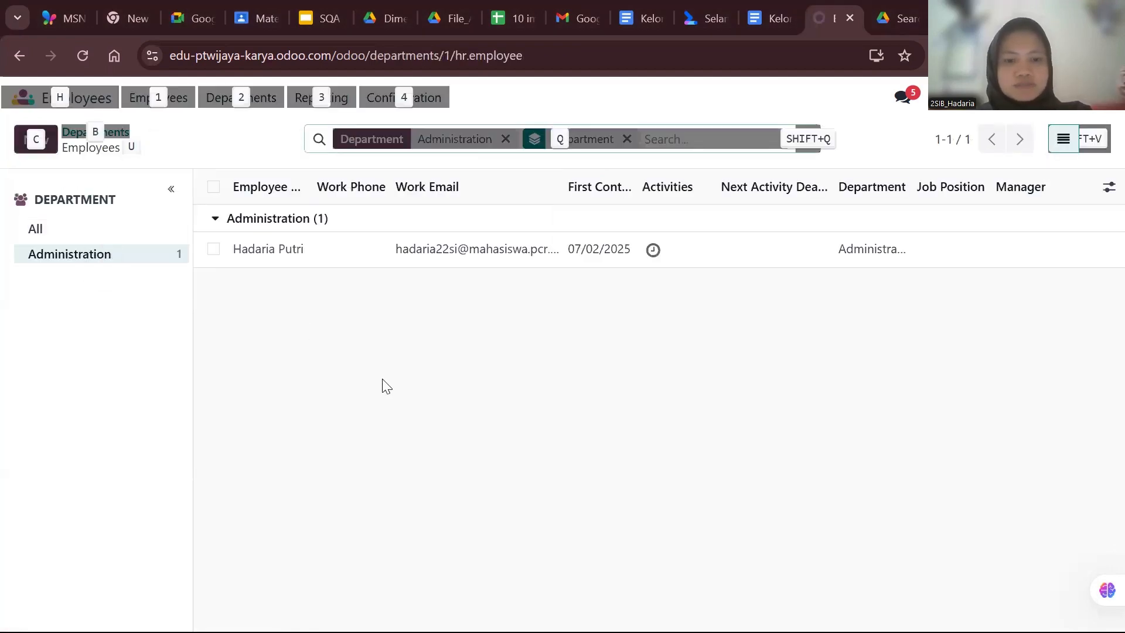
Switch to Timesheets and log a timer entry for the Pembangunan Gedung A project by starting and stopping the timer.
{"action": "key", "text": "alt+h"}
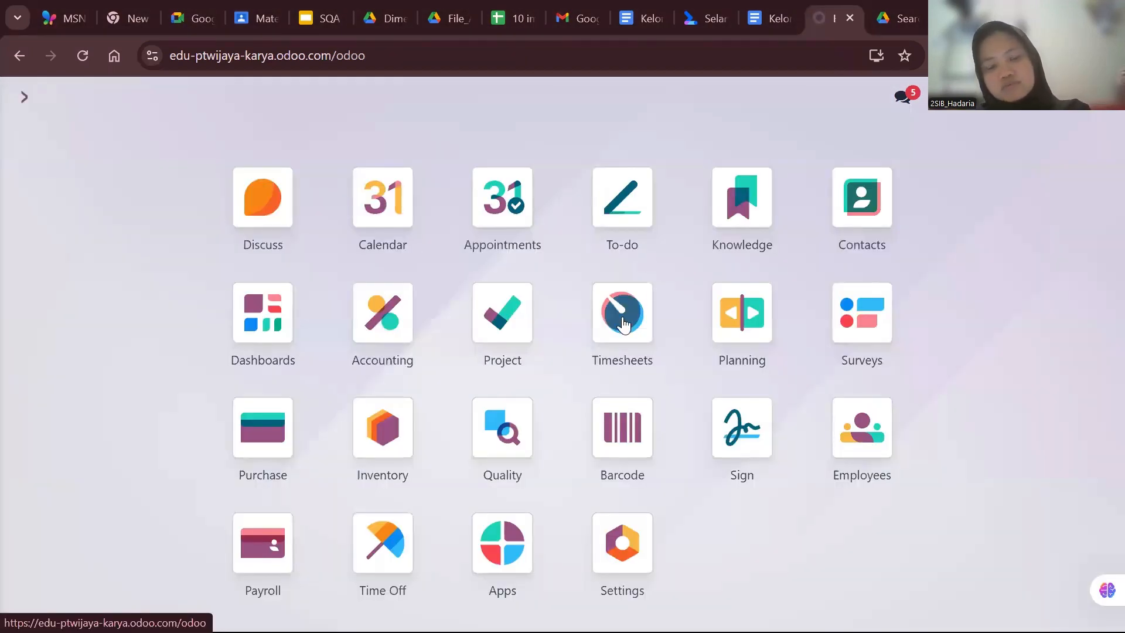
{"action": "left_click", "coordinate": [650, 360]}
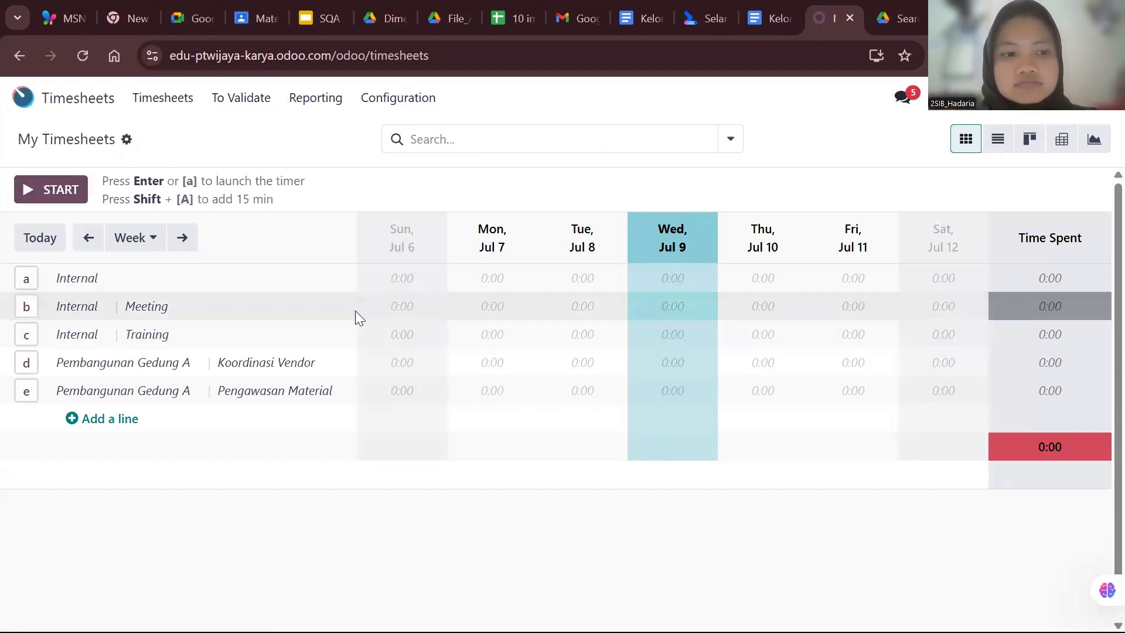
{"action": "scroll", "coordinate": [355, 311], "scroll_direction": "down", "scroll_amount": 1}
{"action": "scroll", "coordinate": [356, 311], "scroll_direction": "up", "scroll_amount": 1}
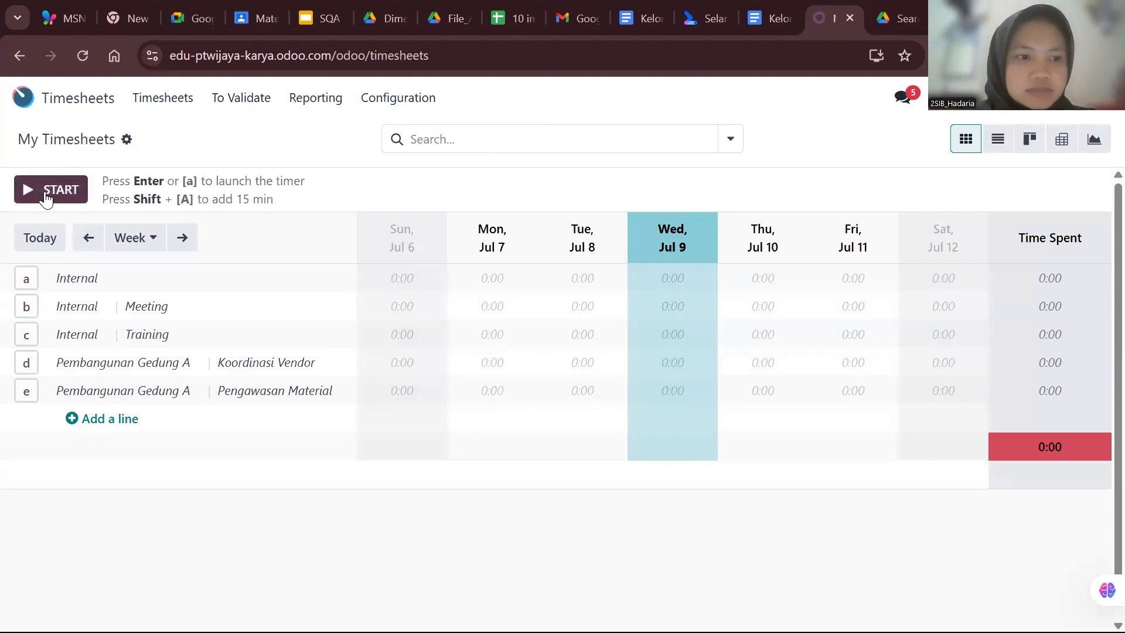
{"action": "left_click", "coordinate": [155, 104]}
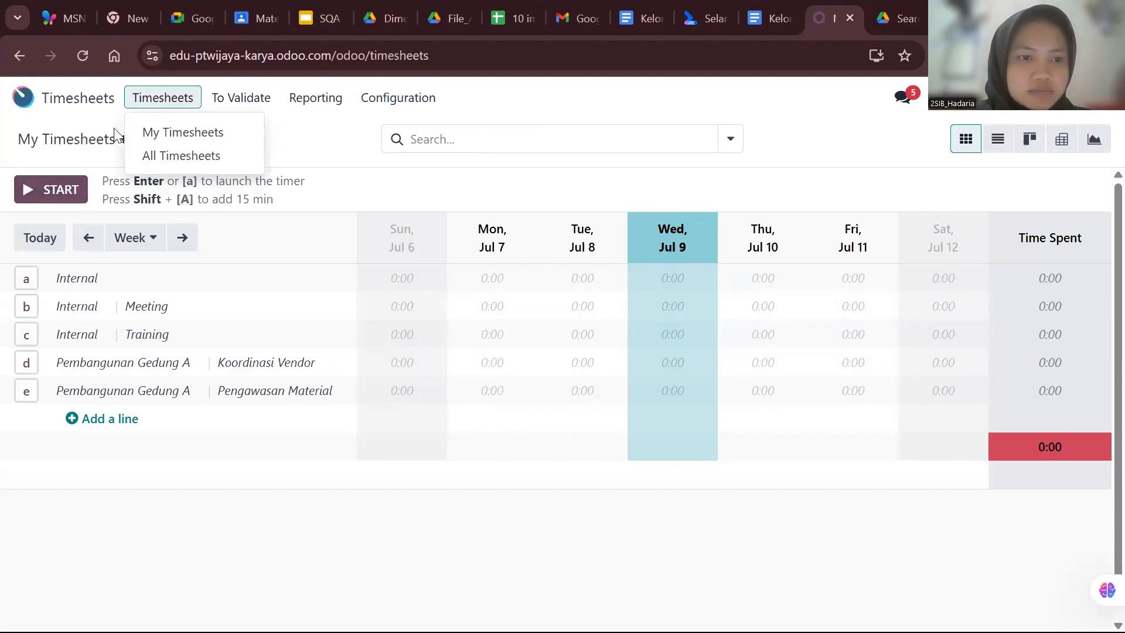
{"action": "left_click", "coordinate": [55, 199]}
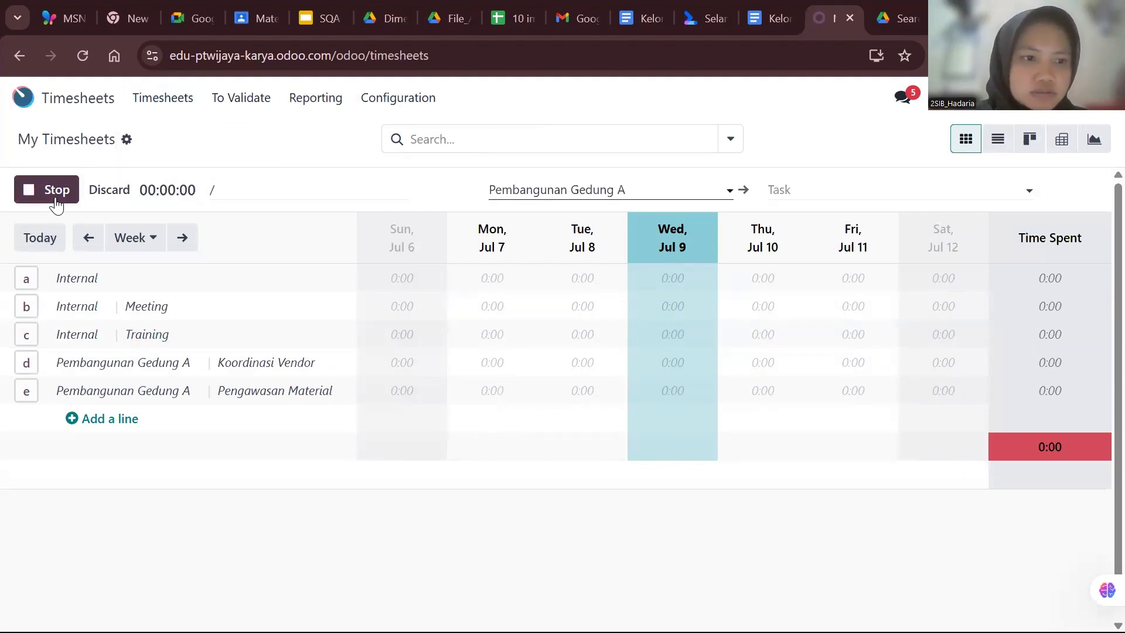
{"action": "left_click", "coordinate": [55, 194]}
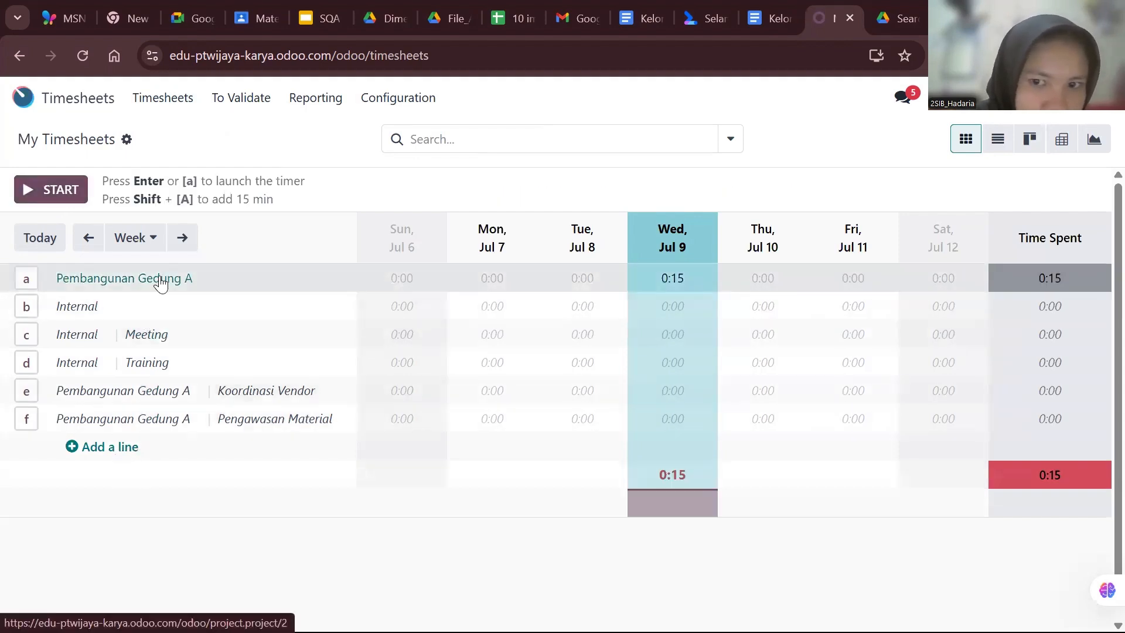
{"action": "left_click", "coordinate": [162, 101]}
{"action": "mouse_move", "coordinate": [327, 100]}
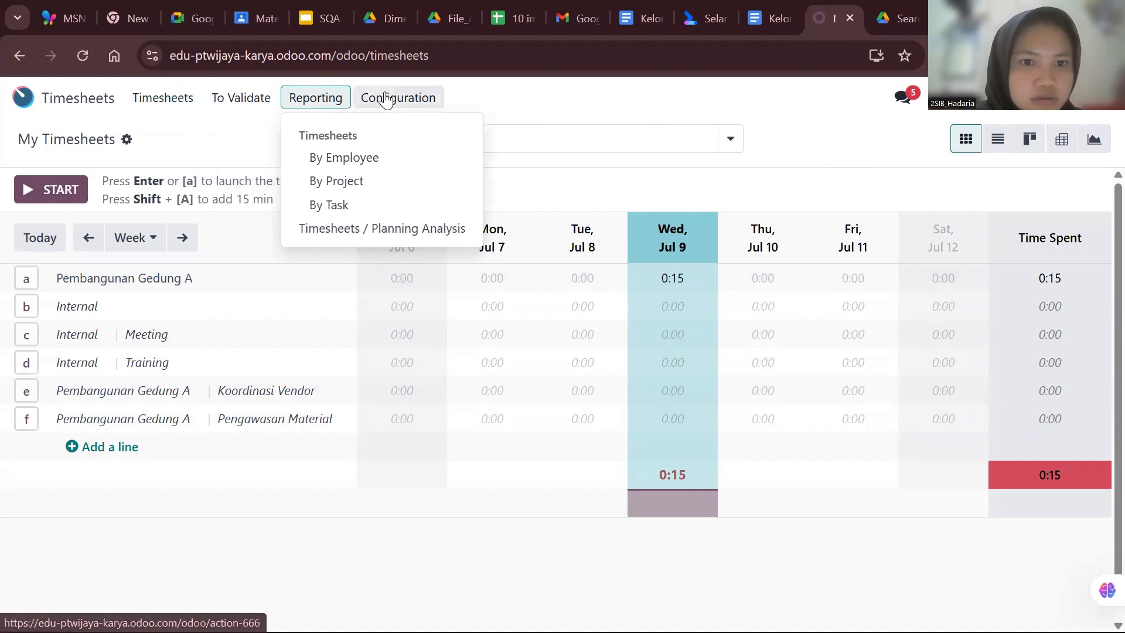
{"action": "mouse_move", "coordinate": [113, 104]}
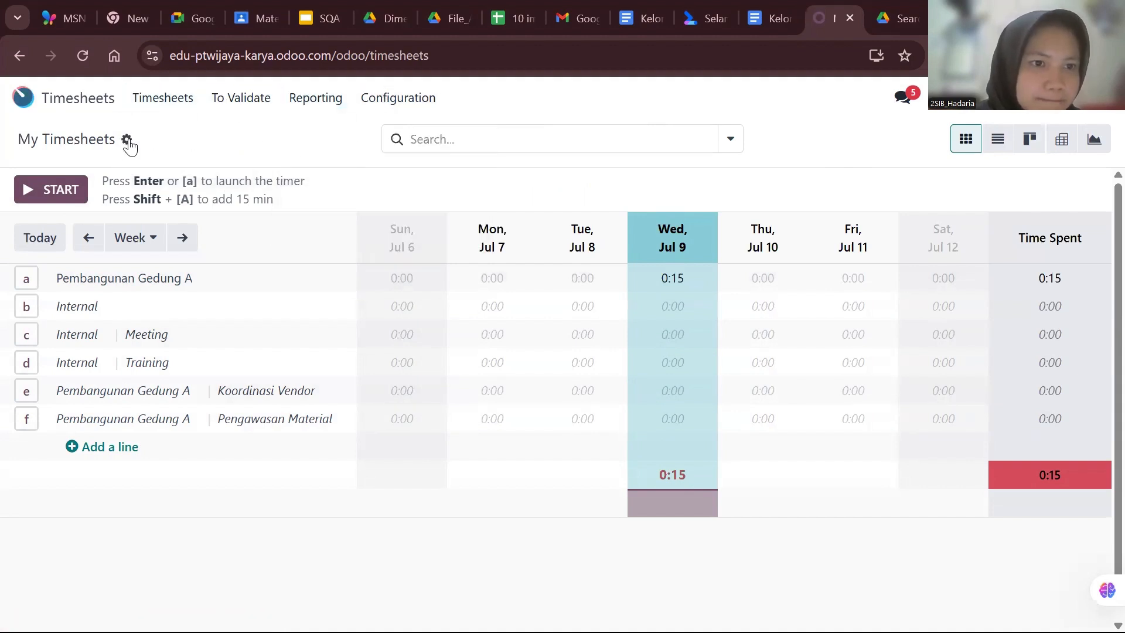
{"action": "left_click", "coordinate": [125, 139]}
{"action": "mouse_move", "coordinate": [174, 171]}
{"action": "left_click", "coordinate": [101, 198]}
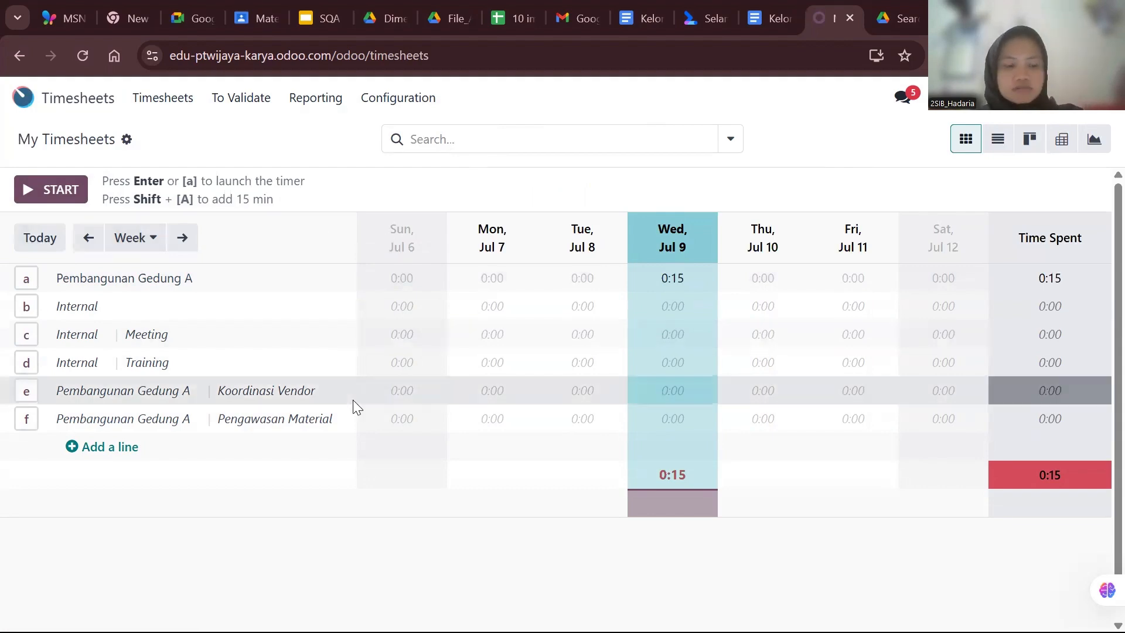
Switch to Accounting, open the PT Bahan Bangunan Jaya vendor bill that is due for payment and register its payment.
{"action": "left_click", "coordinate": [46, 103]}
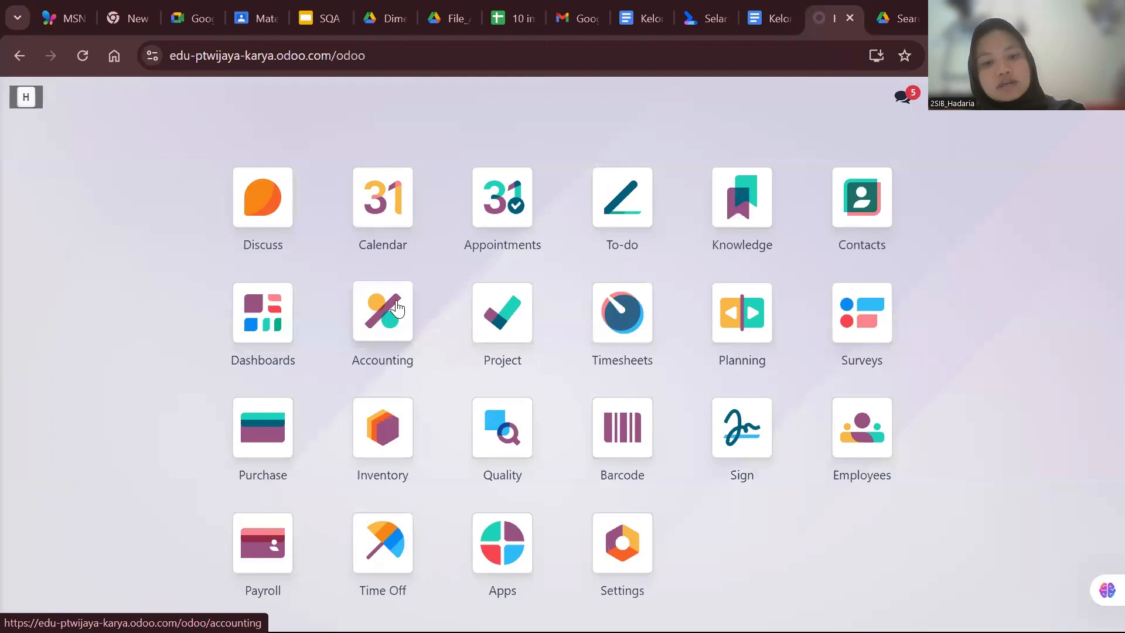
{"action": "key", "text": "alt+Tab"}
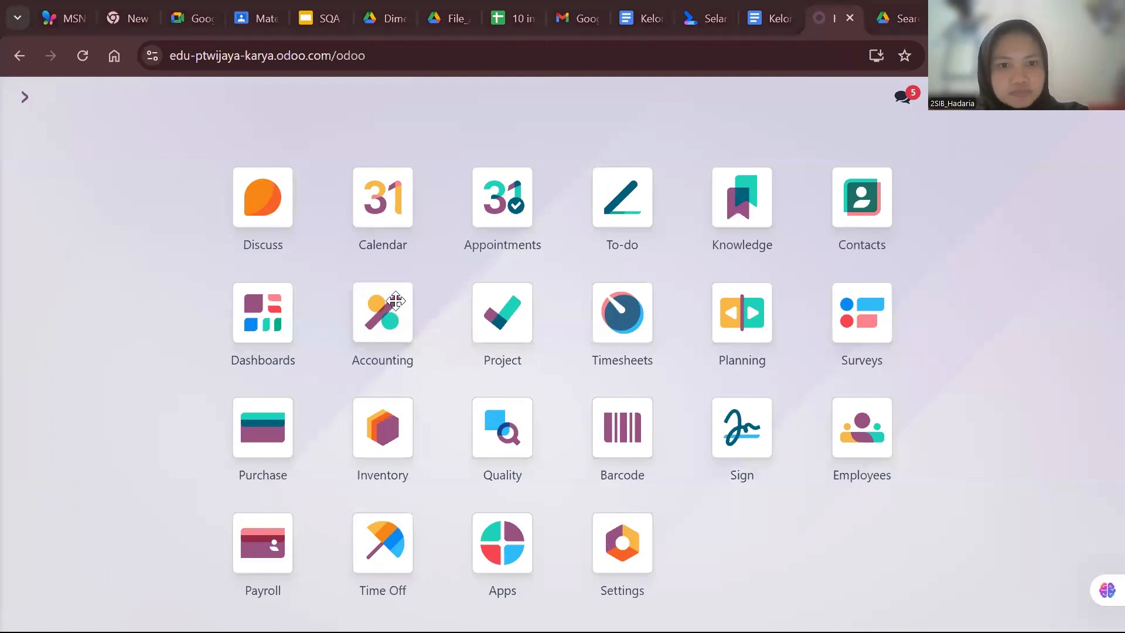
{"action": "left_click", "coordinate": [396, 301]}
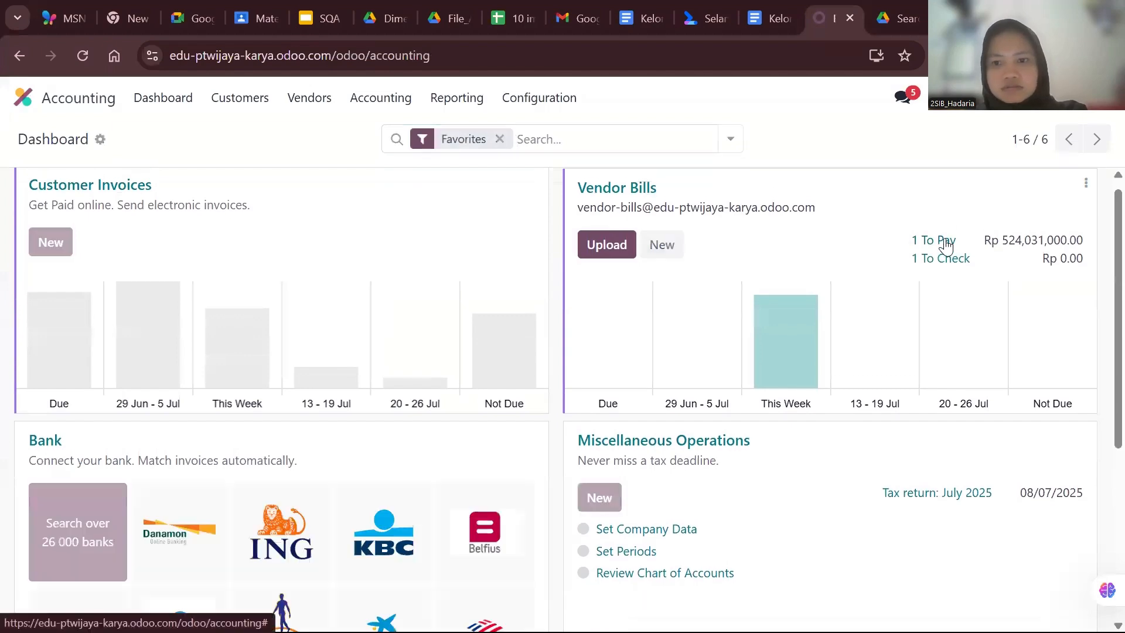
{"action": "left_click", "coordinate": [945, 243]}
{"action": "left_click", "coordinate": [558, 223]}
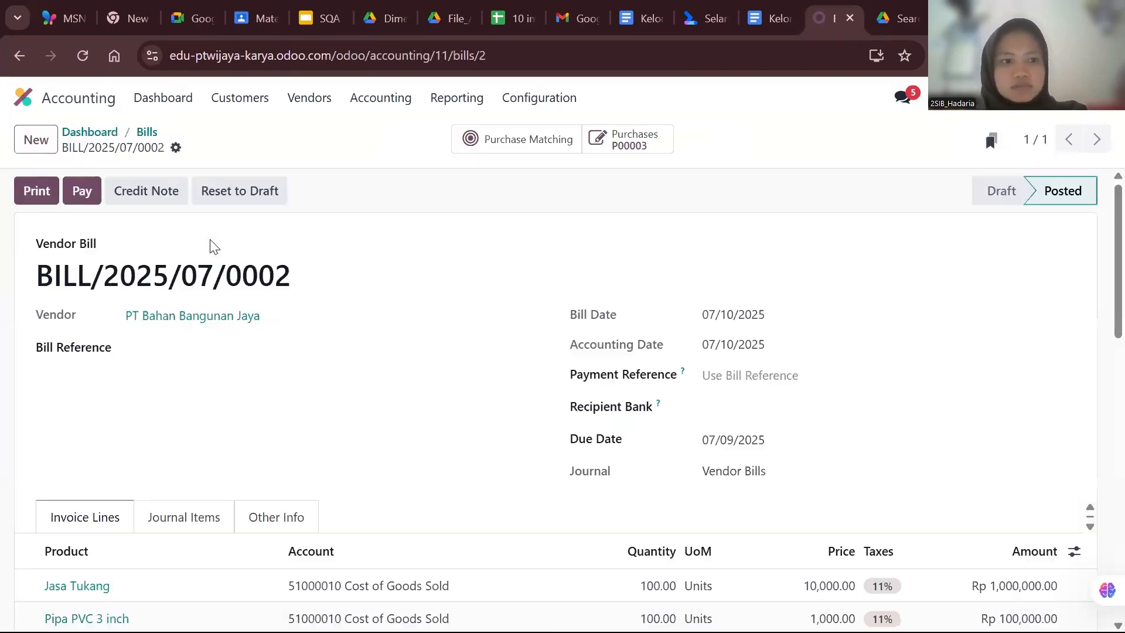
{"action": "left_click", "coordinate": [82, 191]}
{"action": "left_click", "coordinate": [228, 458]}
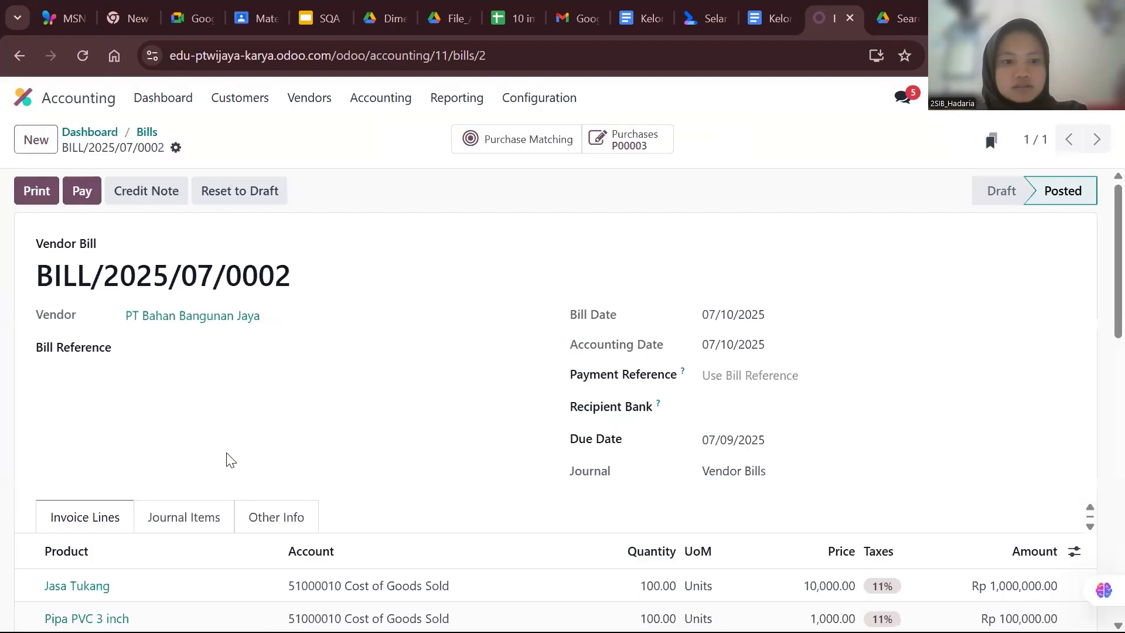
Return to the accounting dashboard and check the vendor bills marked as to check.
{"action": "left_click", "coordinate": [89, 133]}
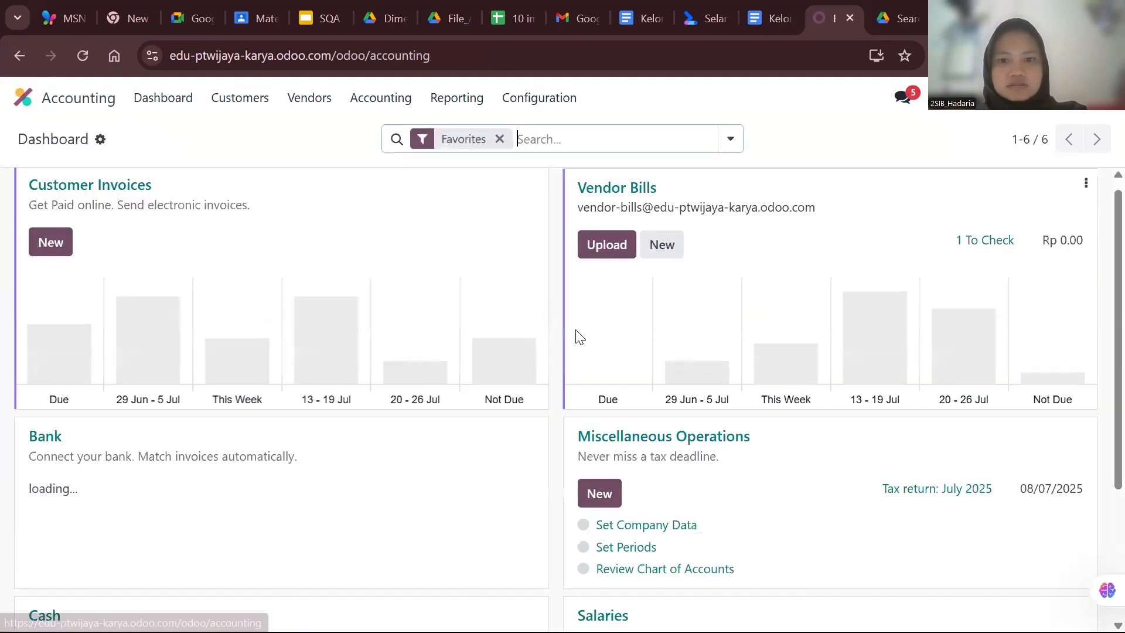
{"action": "left_click", "coordinate": [984, 249]}
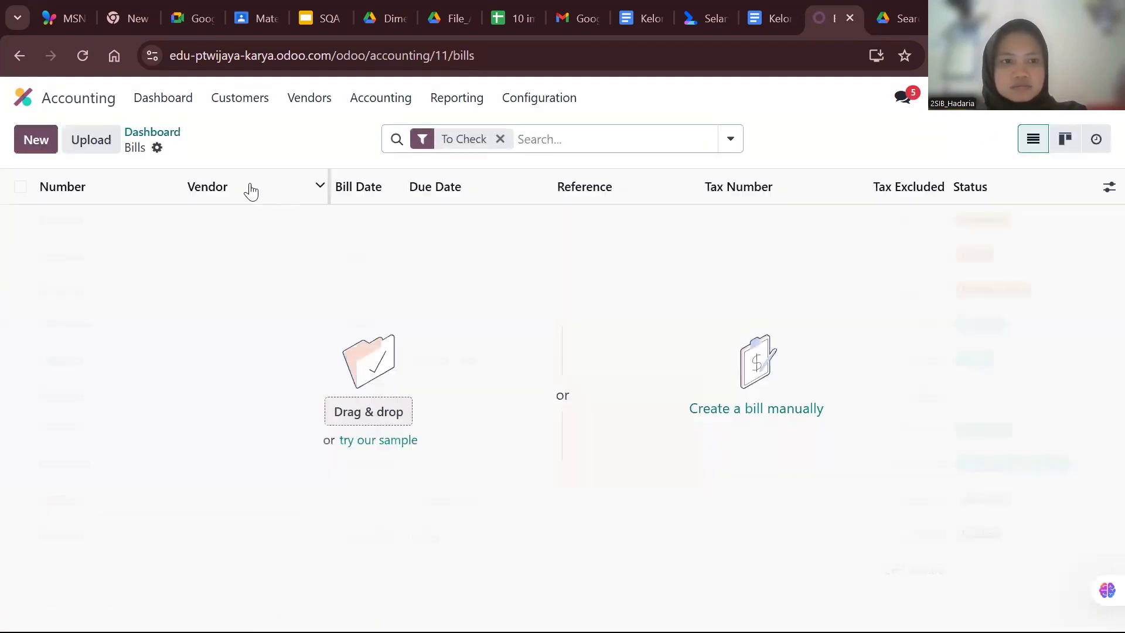
{"action": "left_click", "coordinate": [159, 135]}
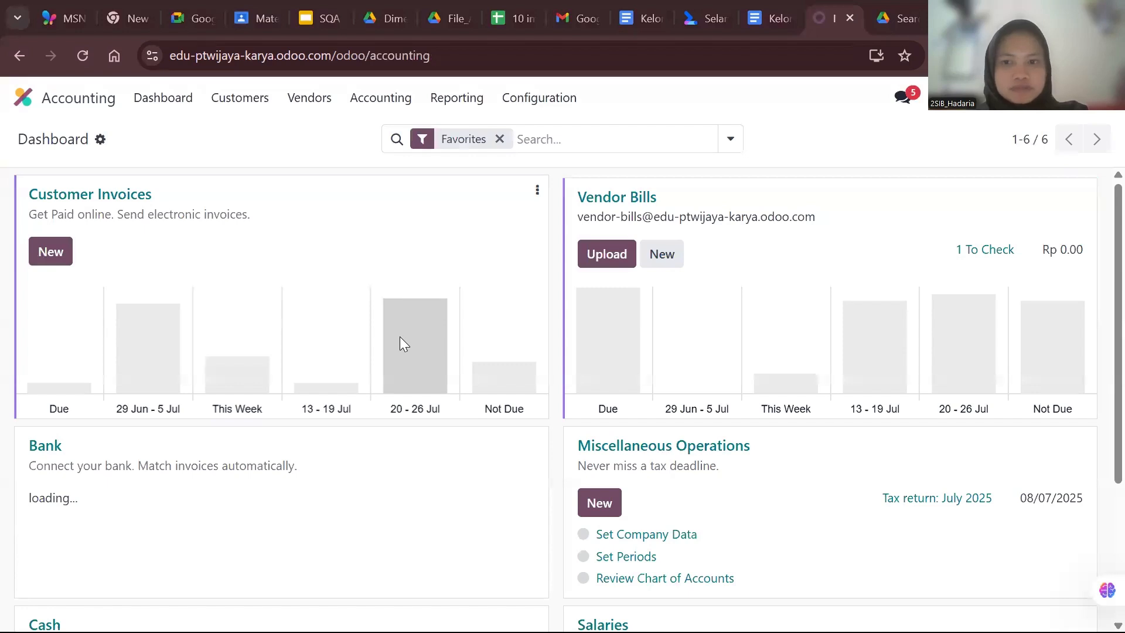
Open the payment record of BILL/2025/07/0002 from the vendor bills list, review it and return to the apps overview.
{"action": "left_click", "coordinate": [620, 197]}
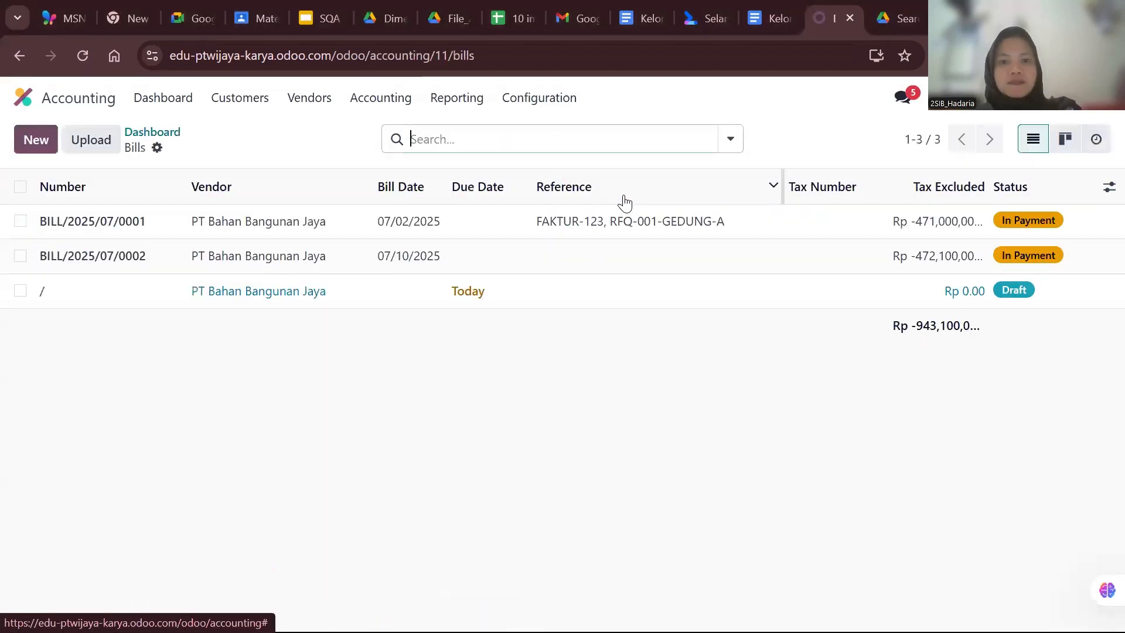
{"action": "left_click", "coordinate": [518, 255]}
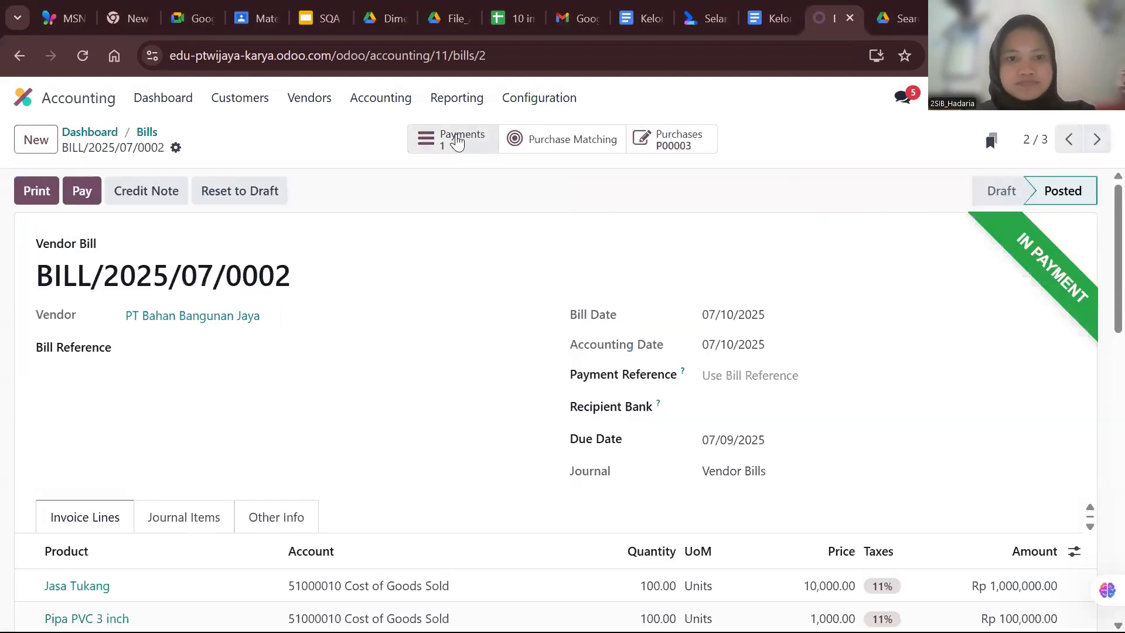
{"action": "left_click", "coordinate": [456, 141]}
{"action": "left_click", "coordinate": [48, 196]}
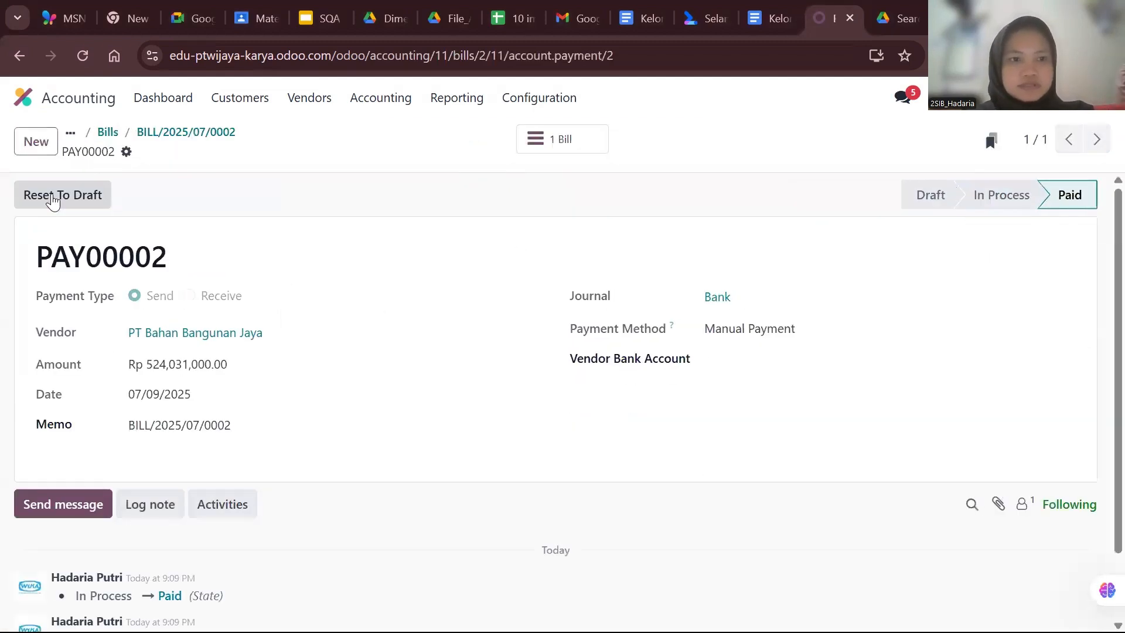
{"action": "key", "text": "alt"}
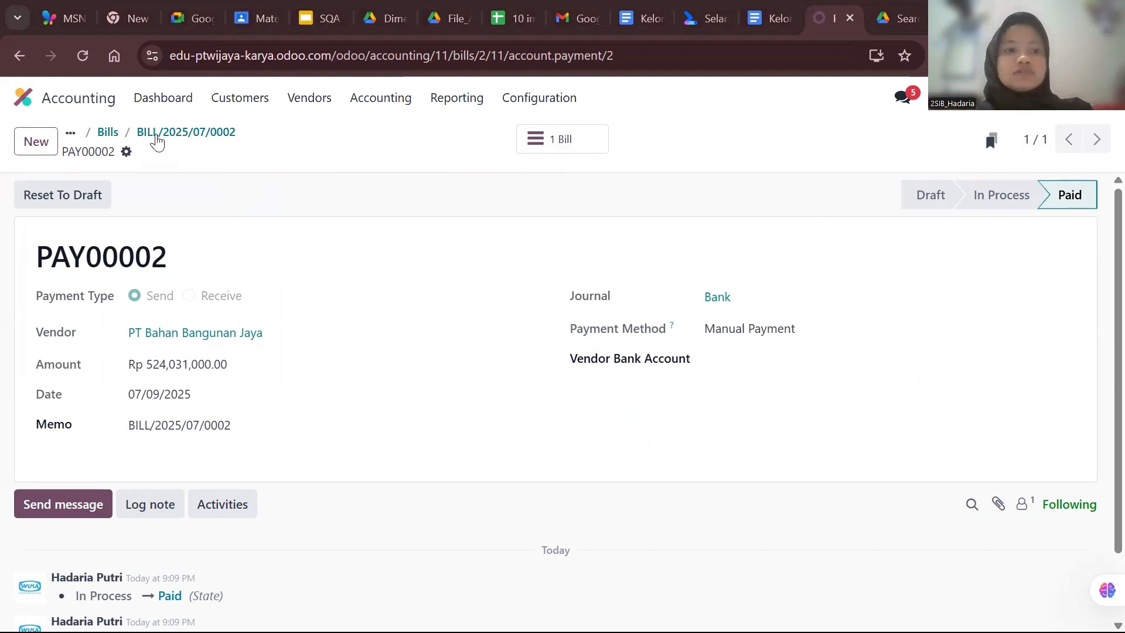
{"action": "left_click", "coordinate": [79, 106]}
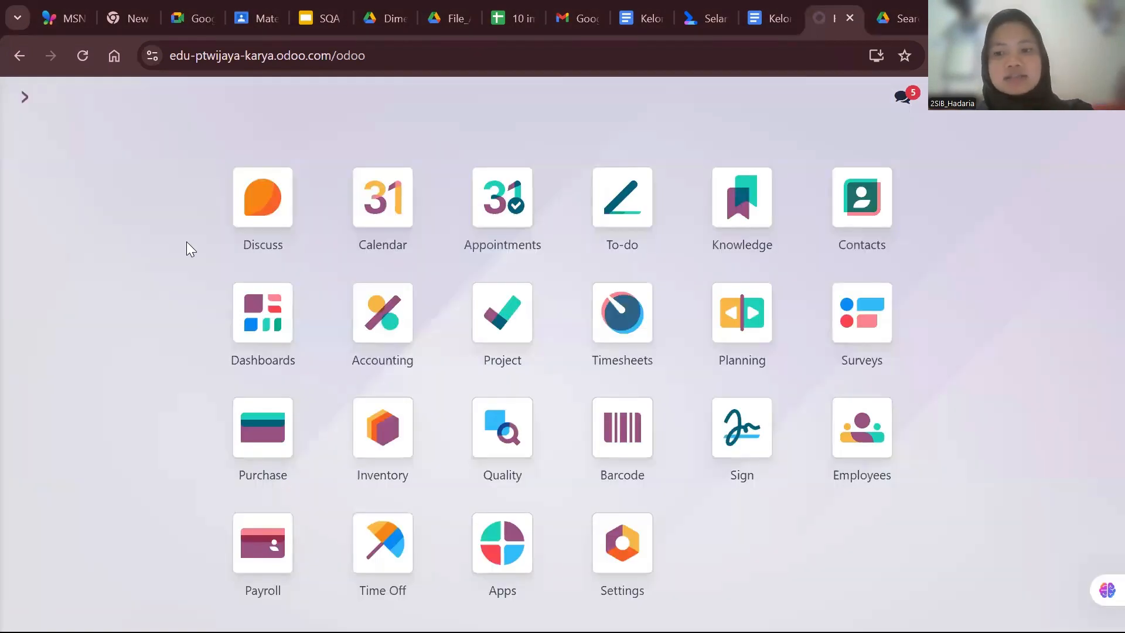